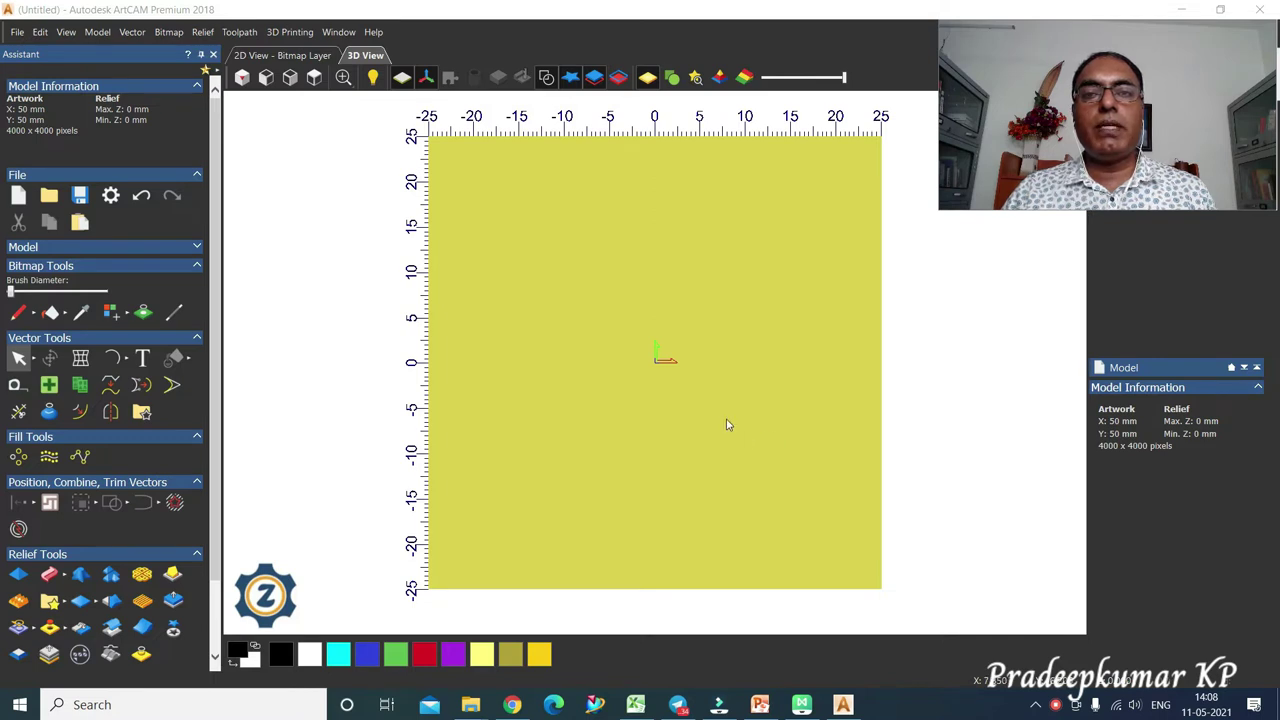
- Create a circle about 26.5 mm in diameter centred near the origin and finish circle creation
left_click(128, 362)
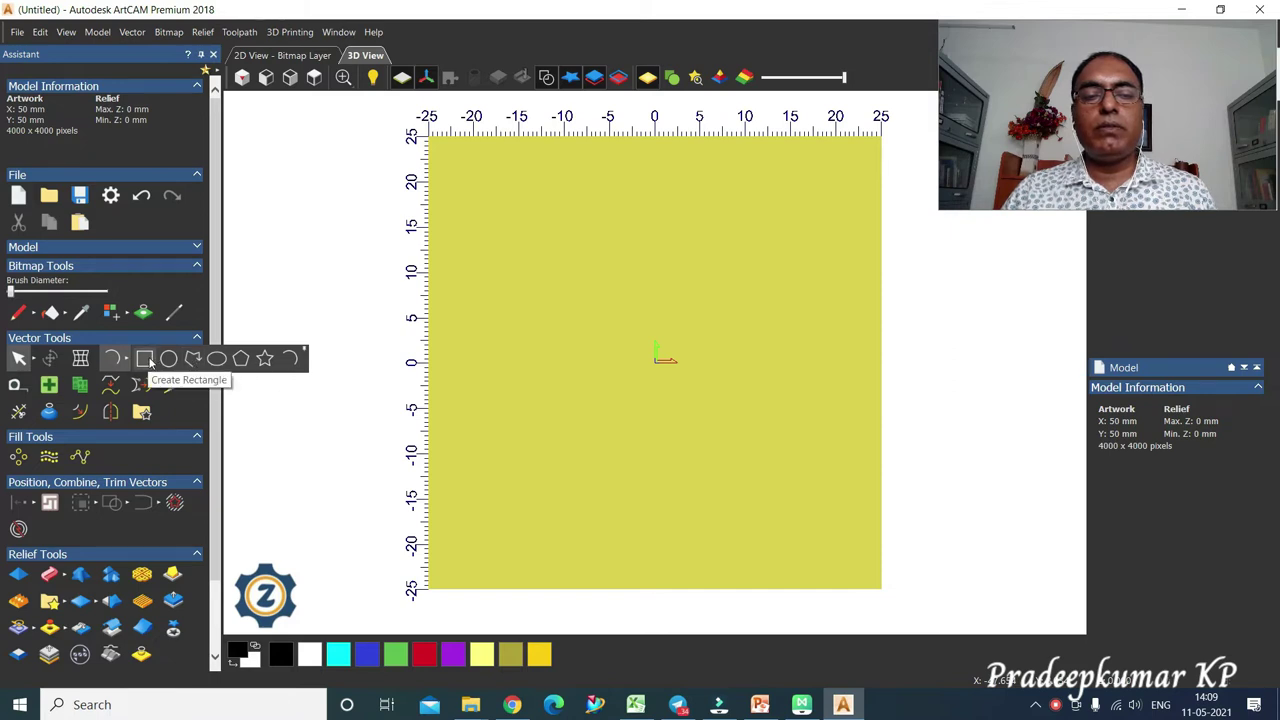
left_click(168, 358)
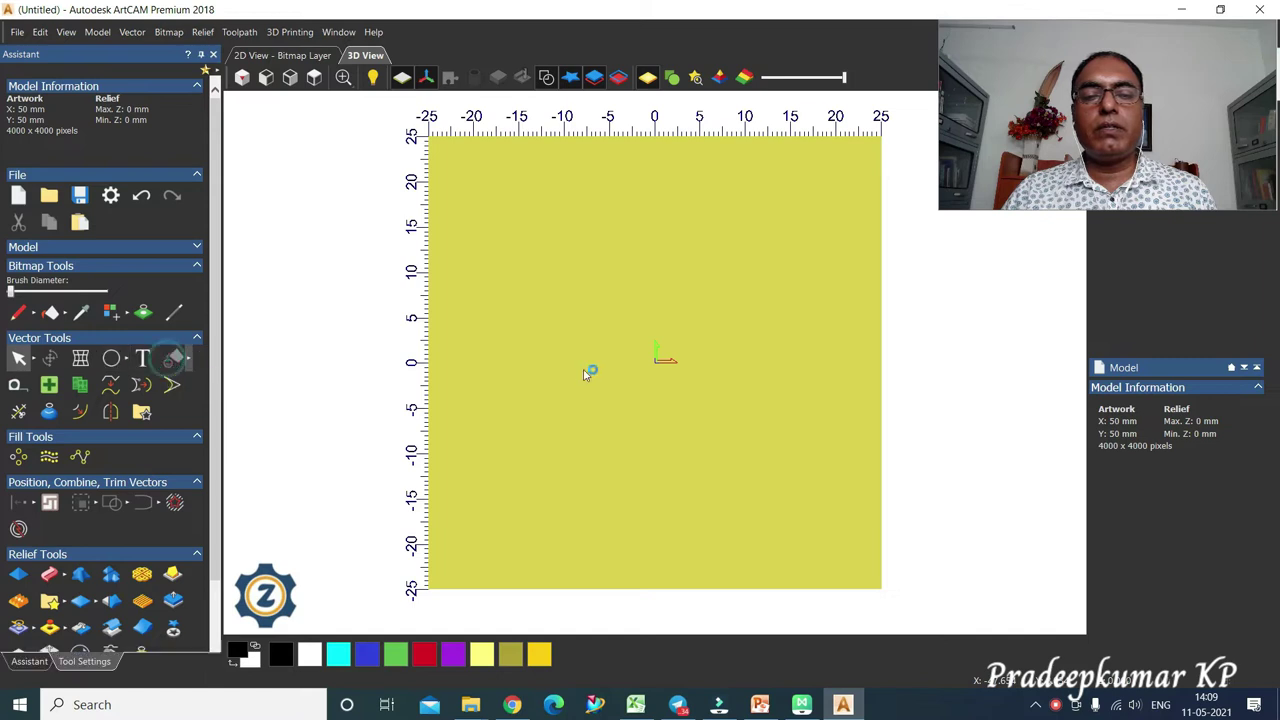
left_click_drag(662, 343, 573, 426)
left_click(148, 300)
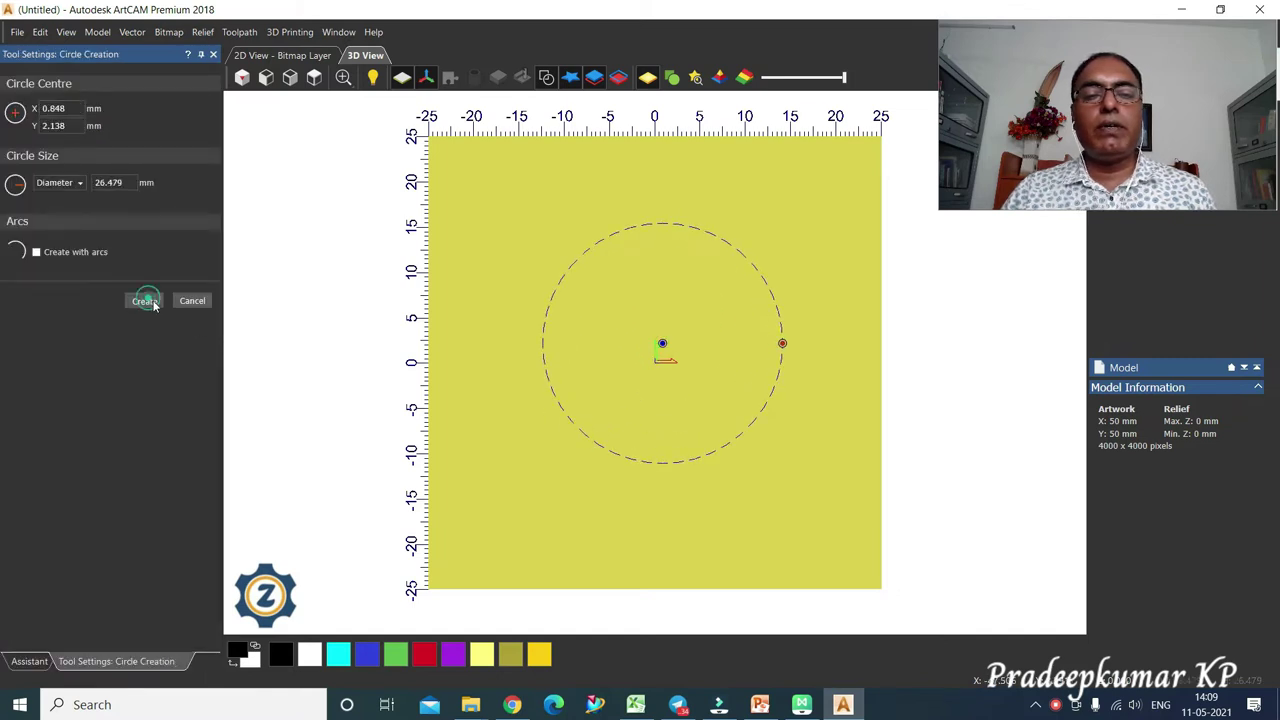
left_click(185, 302)
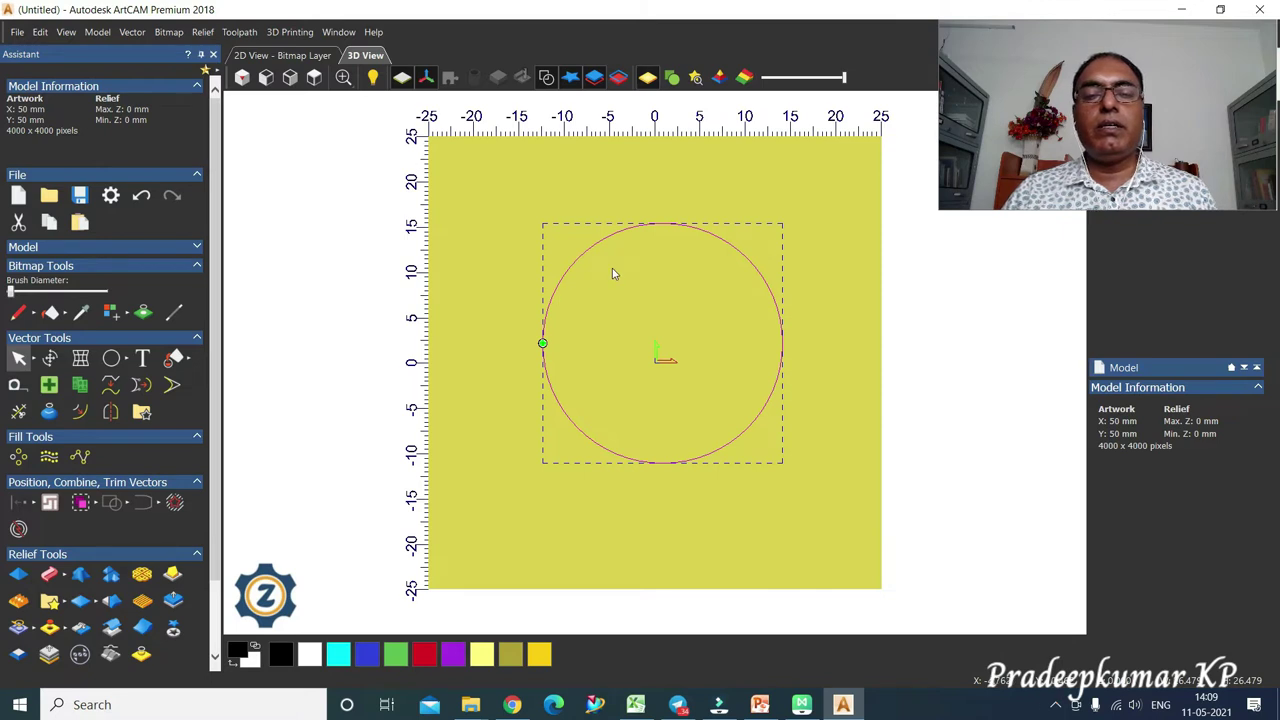
- Node-edit the circle: bring its left node inward to about X 1.5, Y -4, adjust that node's handles, and shift the top node slightly right
left_click(35, 362)
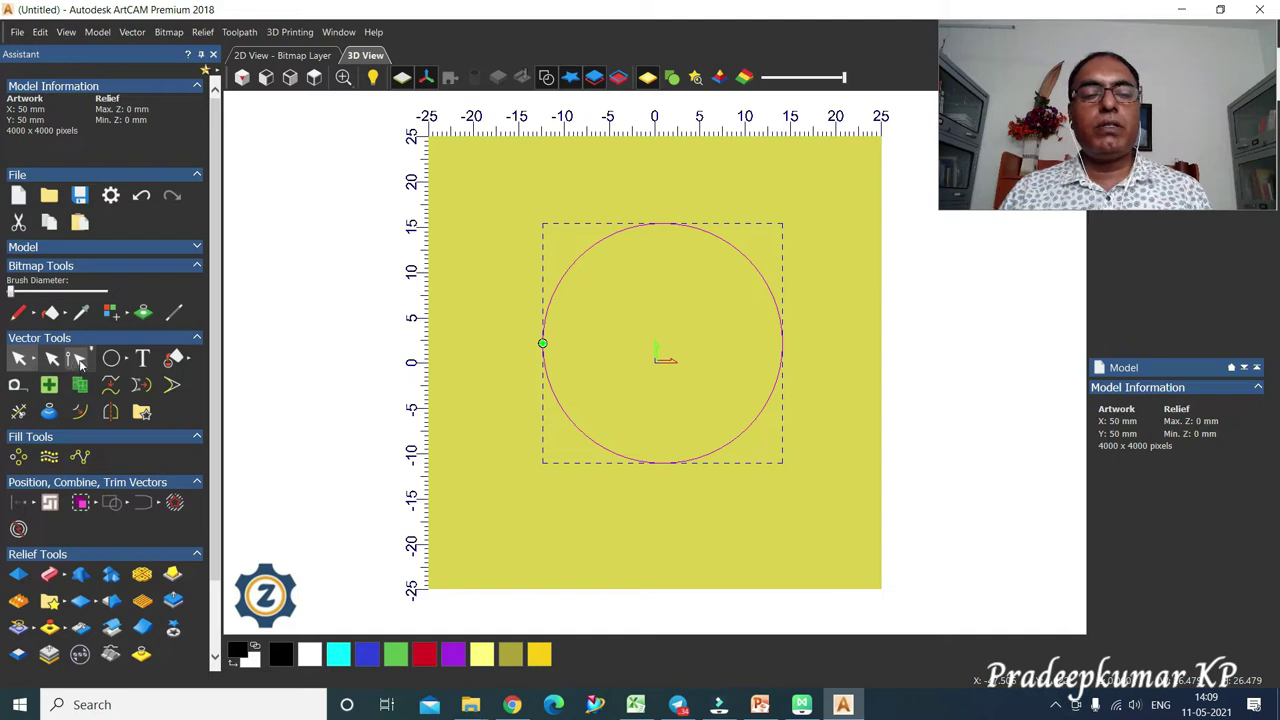
left_click(81, 362)
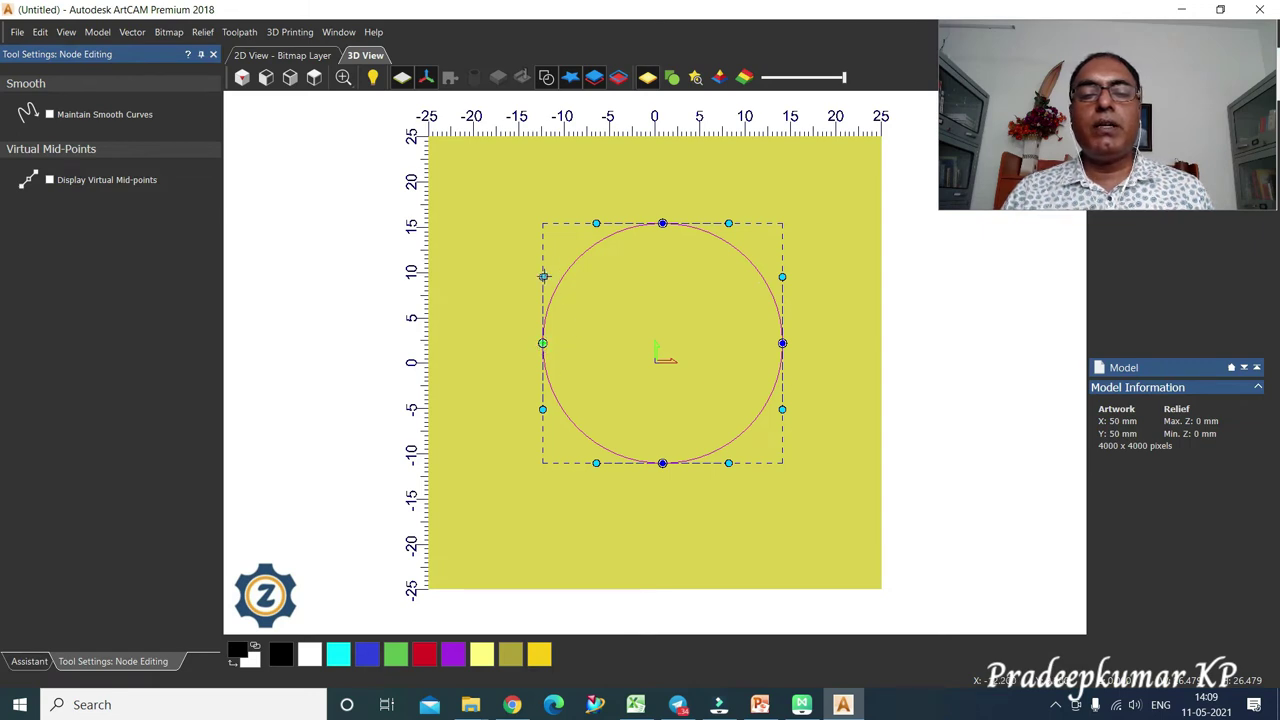
left_click_drag(543, 277, 500, 312)
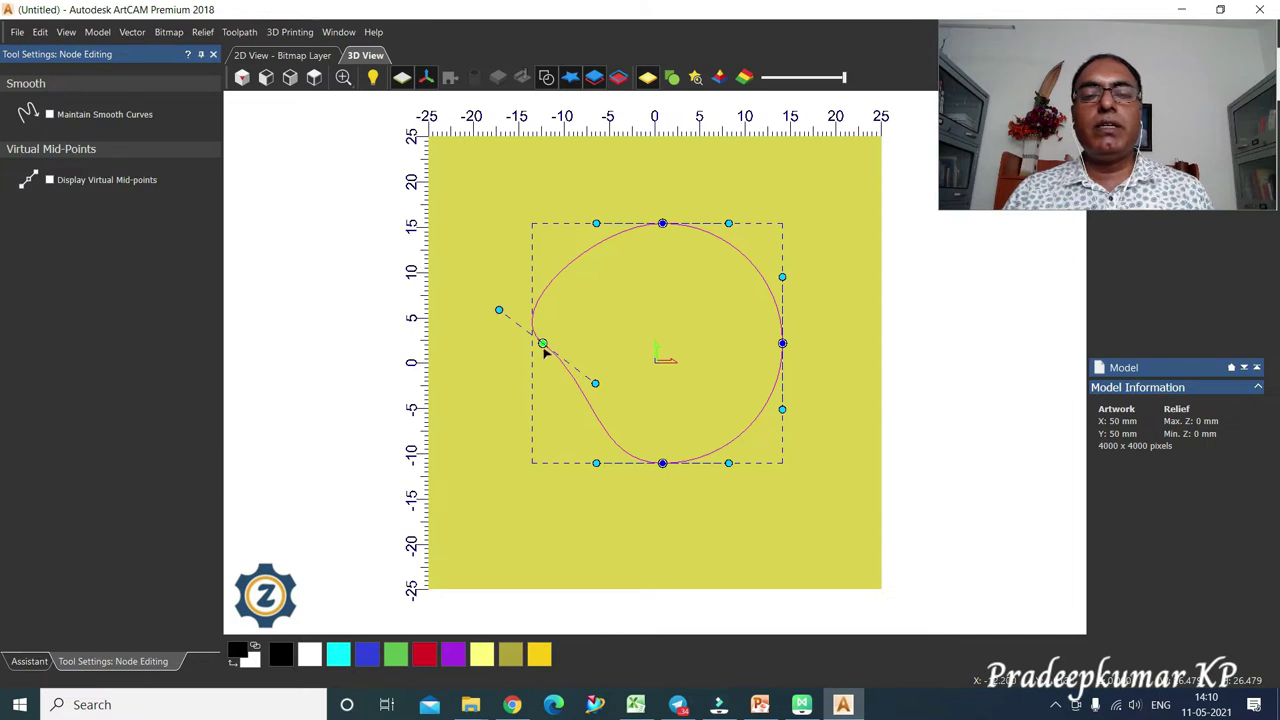
left_click_drag(542, 343, 582, 363)
left_click_drag(662, 222, 693, 208)
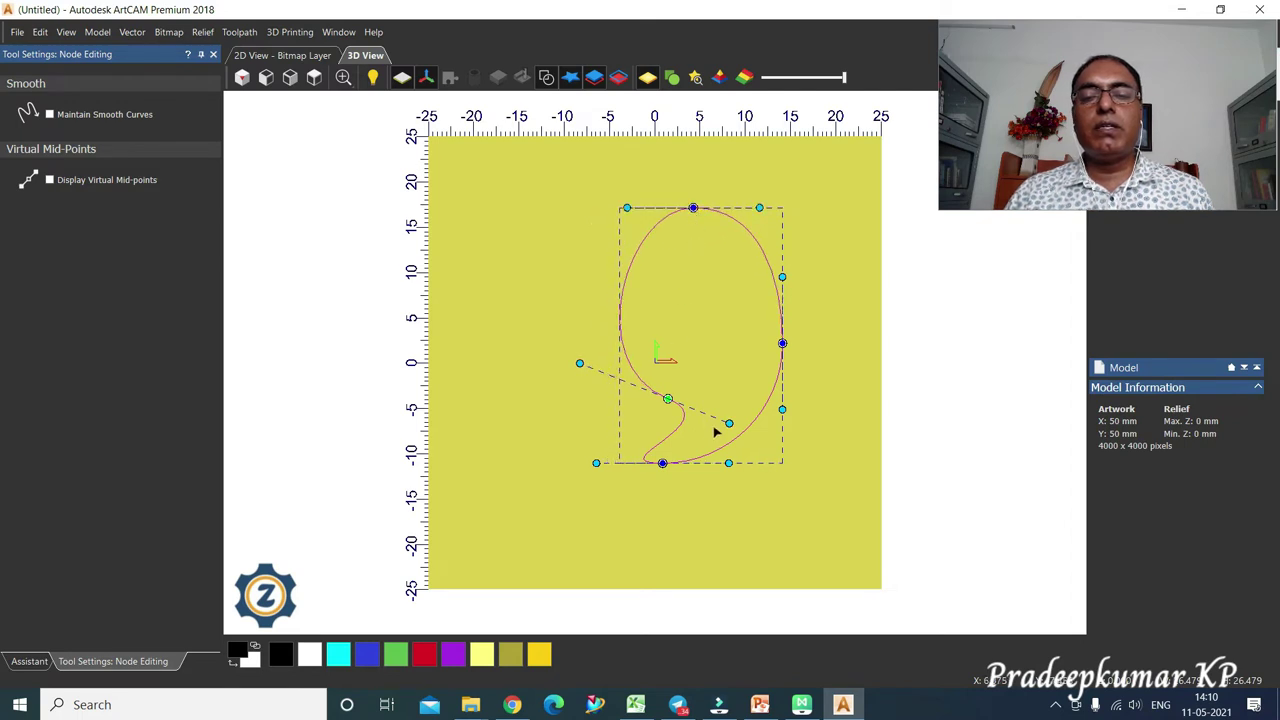
left_click_drag(728, 425, 700, 429)
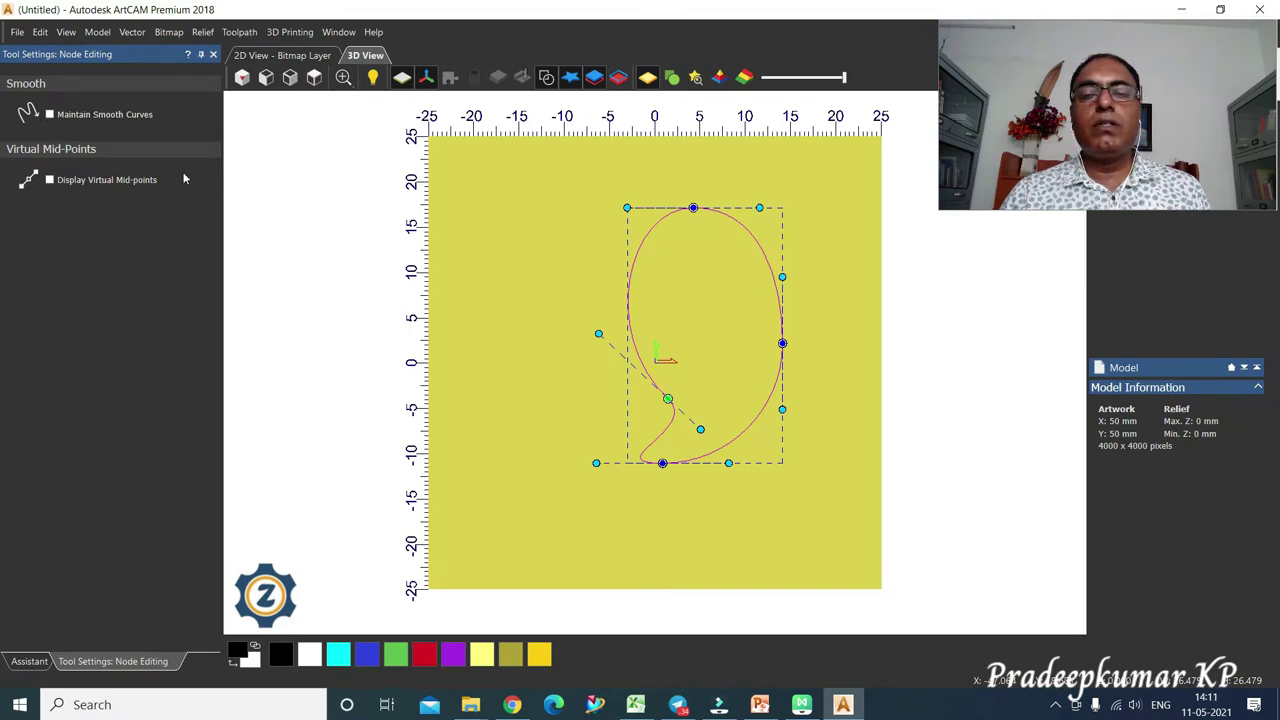
- Preview the virtual mid-points, and with Maintain Smooth Curves enabled move the top node to about X 7, Y 17
left_click(50, 181)
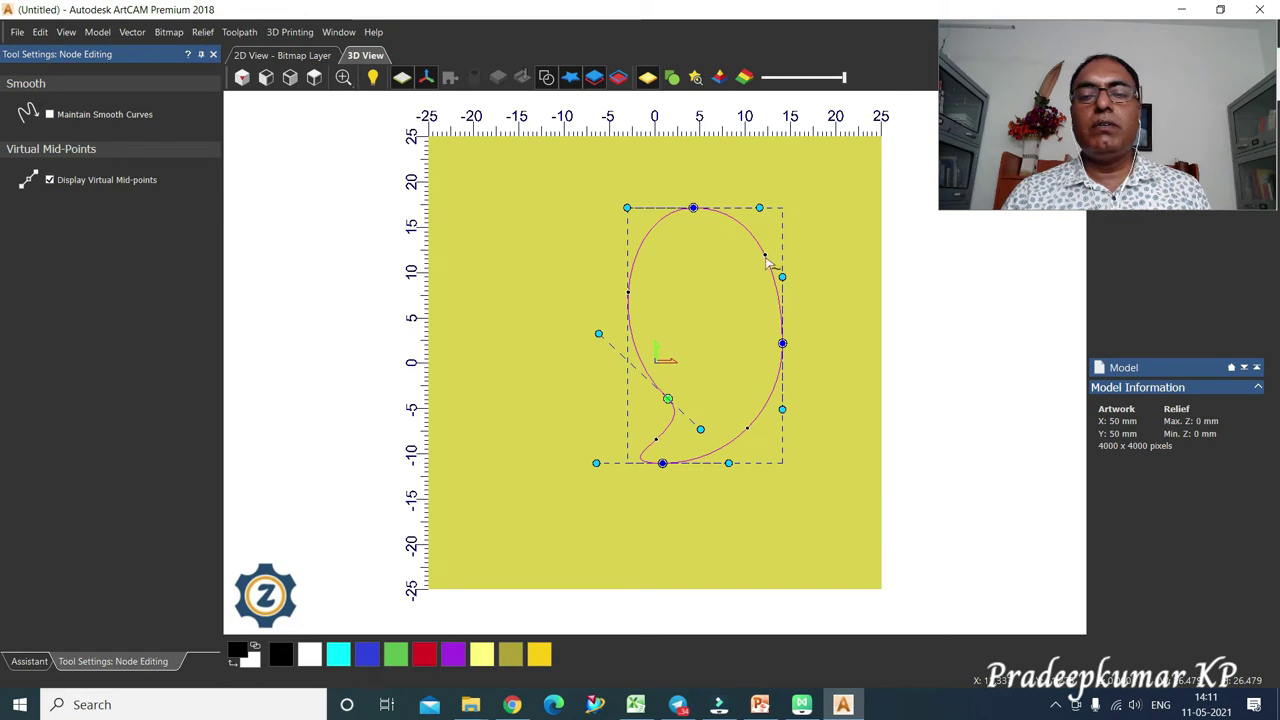
left_click(50, 181)
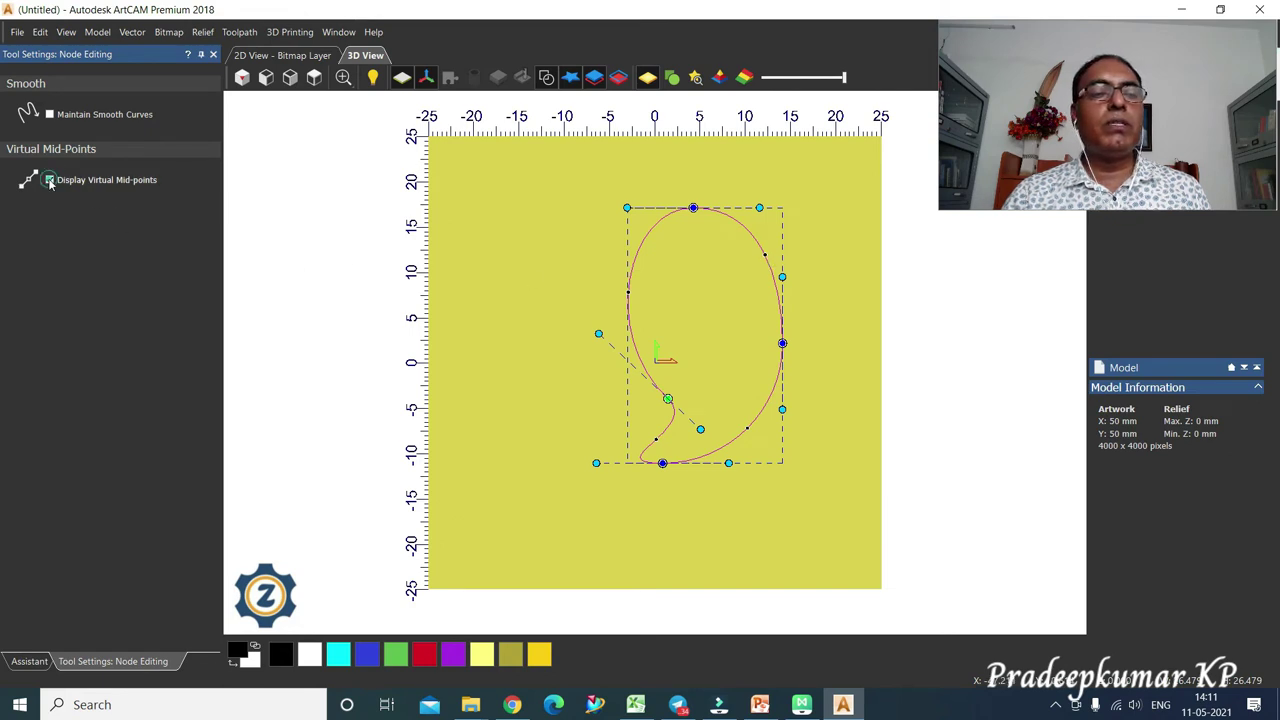
left_click(50, 115)
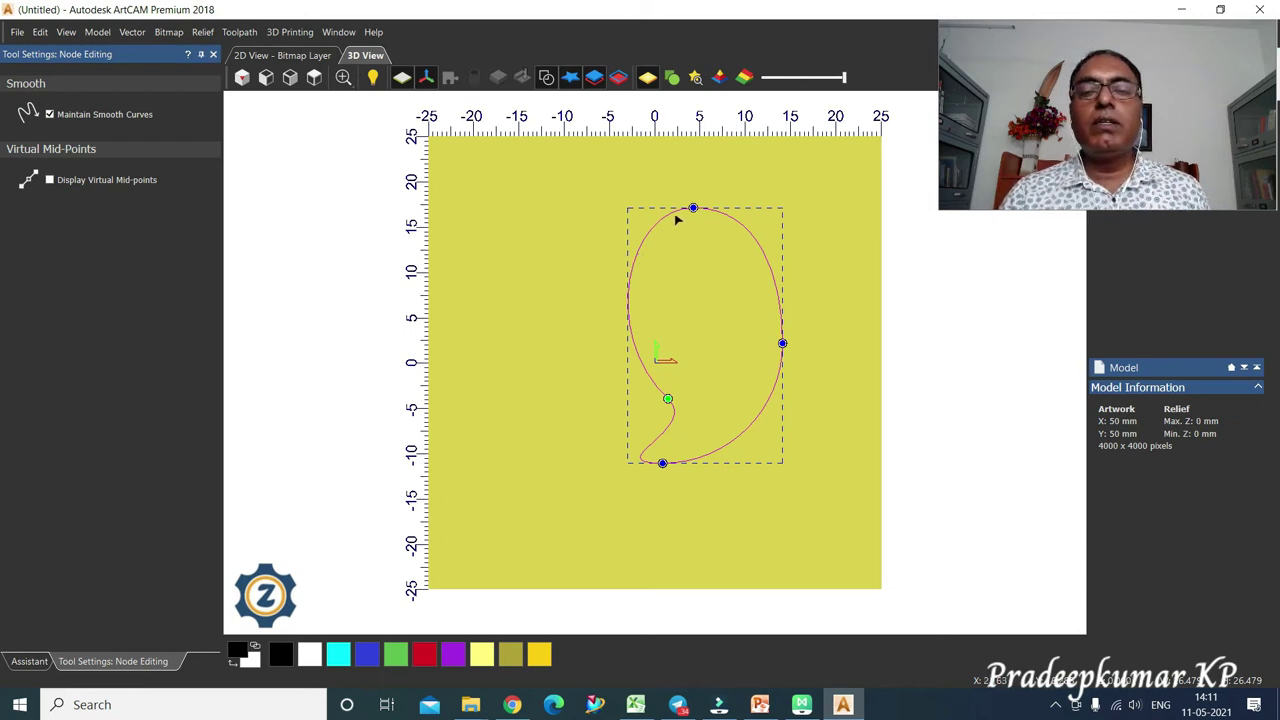
mouse_move(693, 210)
left_mouse_down()
mouse_move(711, 202)
mouse_move(686, 214)
mouse_move(686, 233)
mouse_move(710, 244)
mouse_move(717, 209)
left_mouse_up()
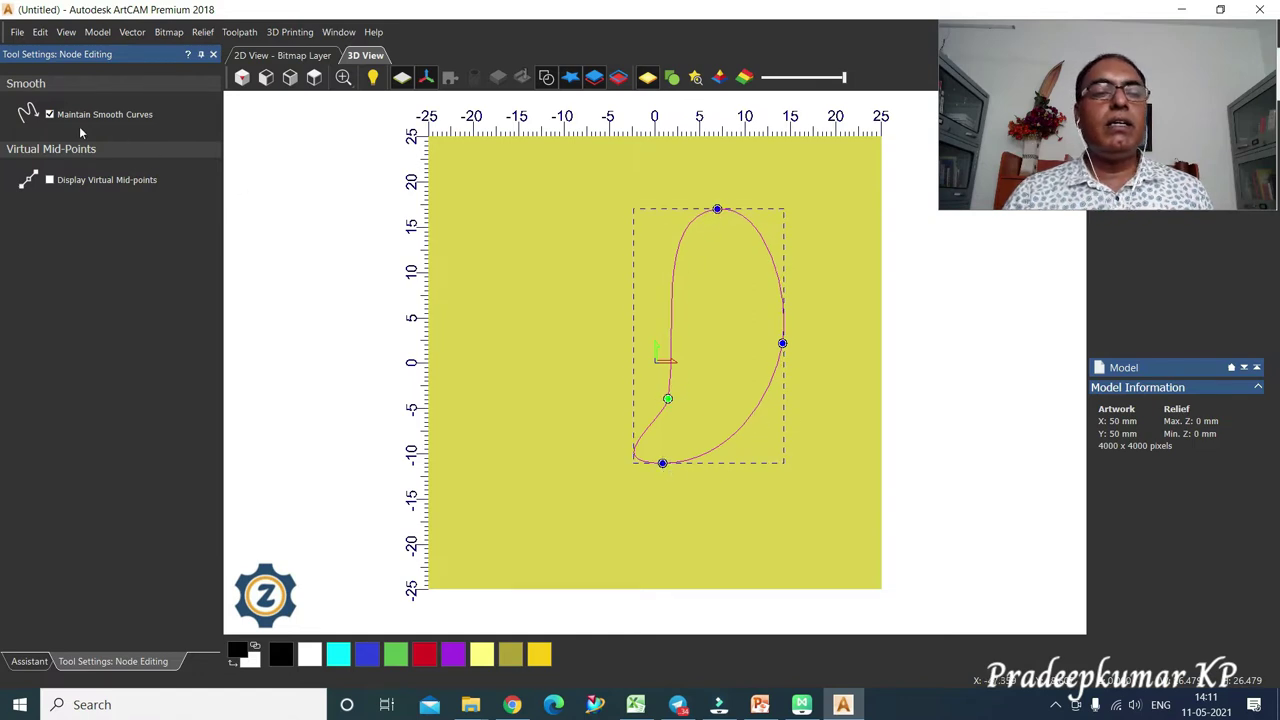
- Turn off Maintain Smooth Curves and stretch the bottom node's left handle up and outward to about X -19, Y 6.5
left_click(52, 114)
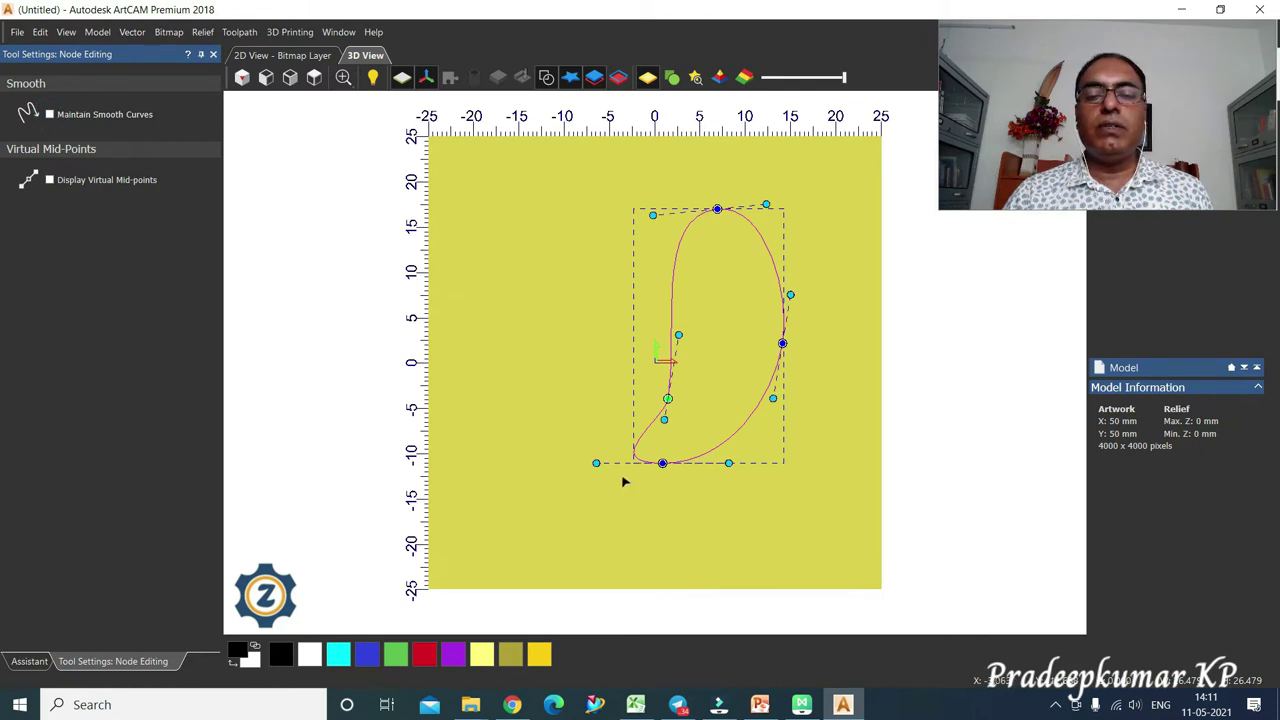
left_click_drag(595, 463, 582, 409)
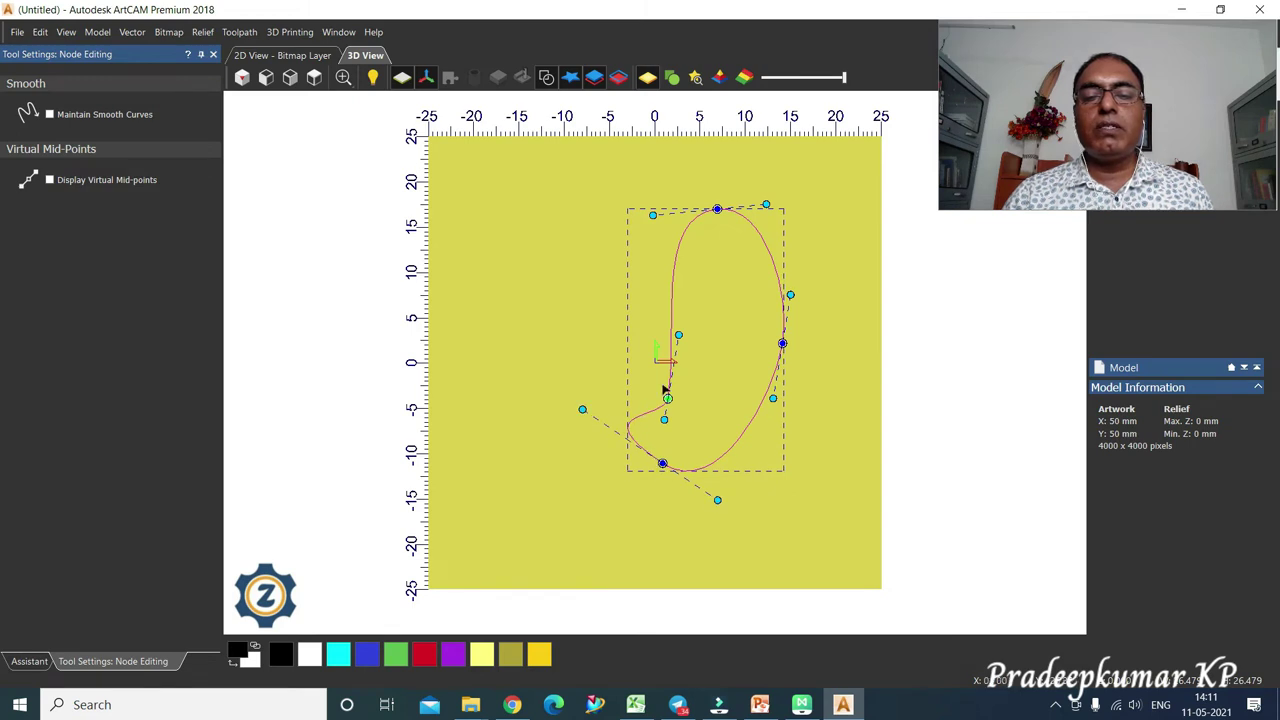
left_click_drag(581, 407, 481, 304)
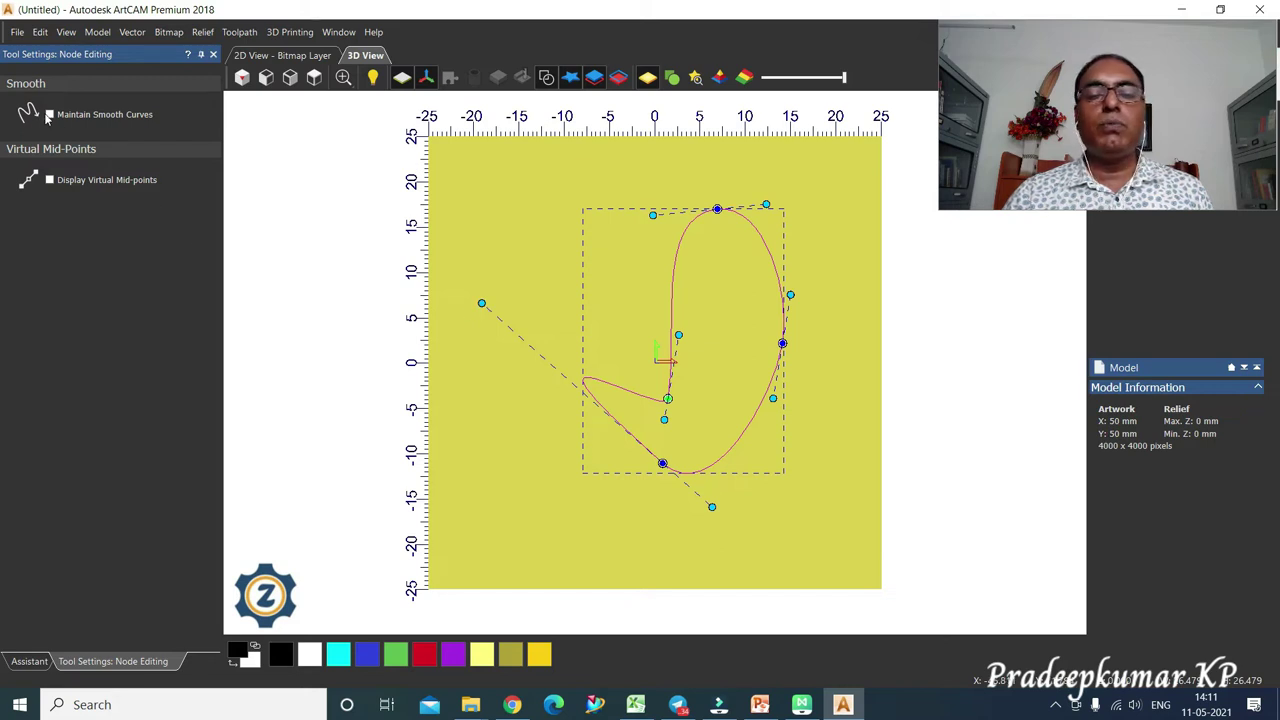
- With Maintain Smooth Curves enabled, move the bottom node far left, the inner node slightly up-right, and the right node down to about Y -10
left_click(49, 115)
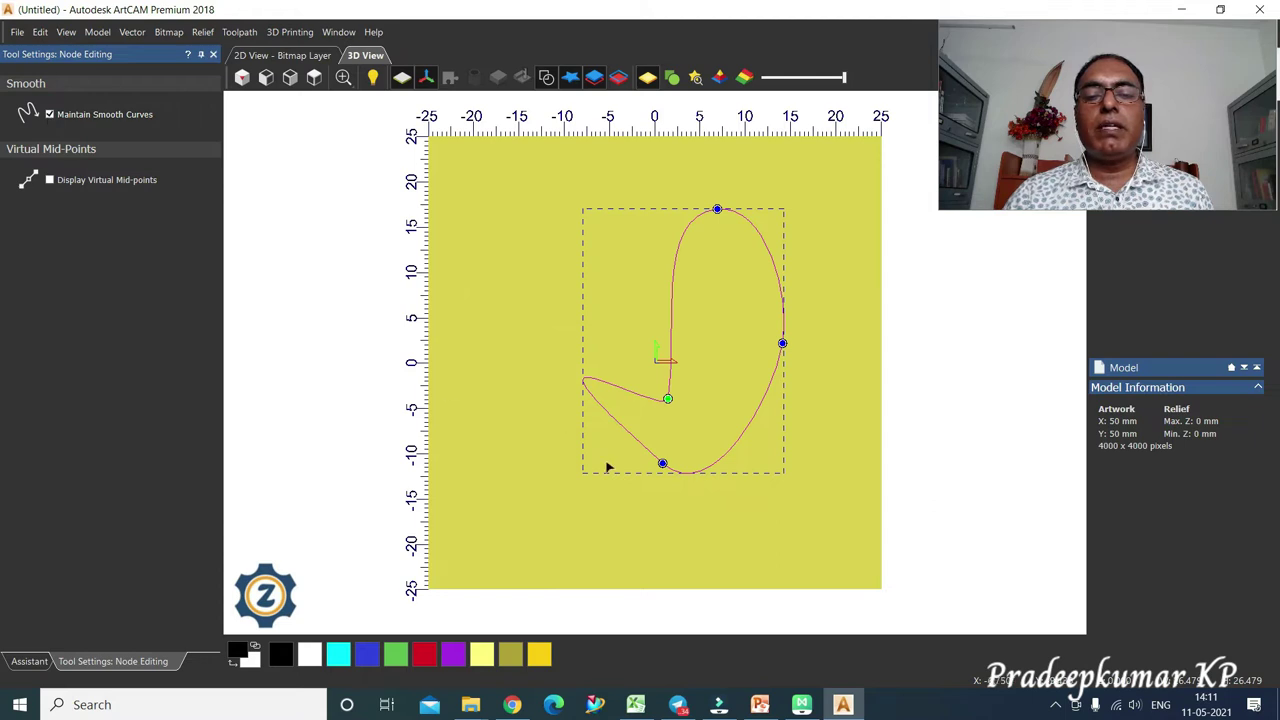
left_click_drag(662, 463, 565, 456)
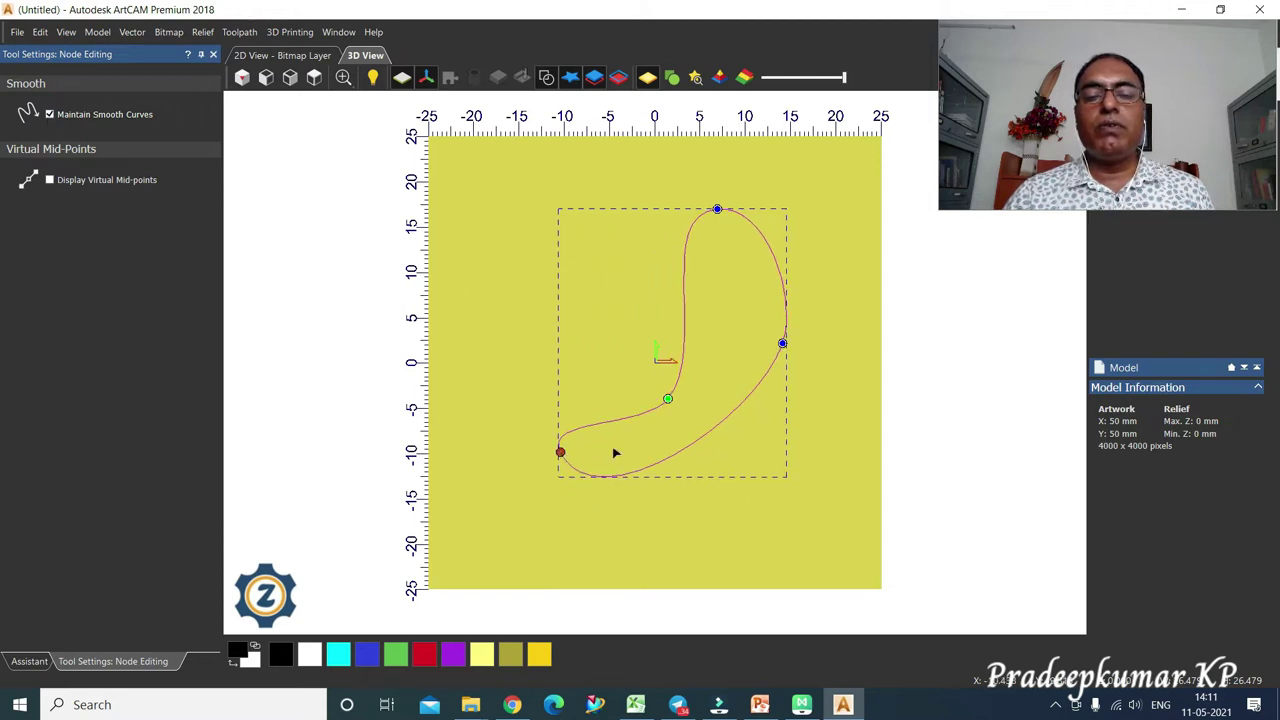
mouse_move(667, 399)
left_mouse_down()
mouse_move(622, 338)
mouse_move(714, 345)
mouse_move(690, 388)
left_mouse_up()
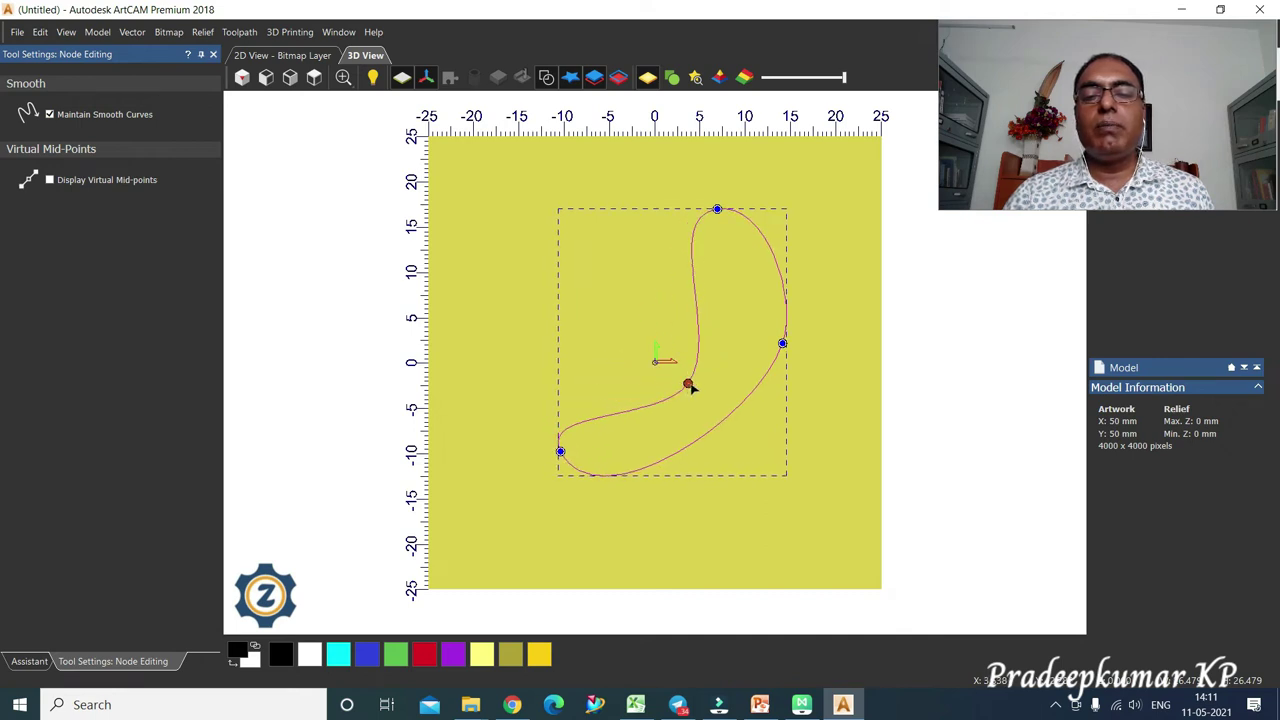
left_click_drag(783, 343, 790, 456)
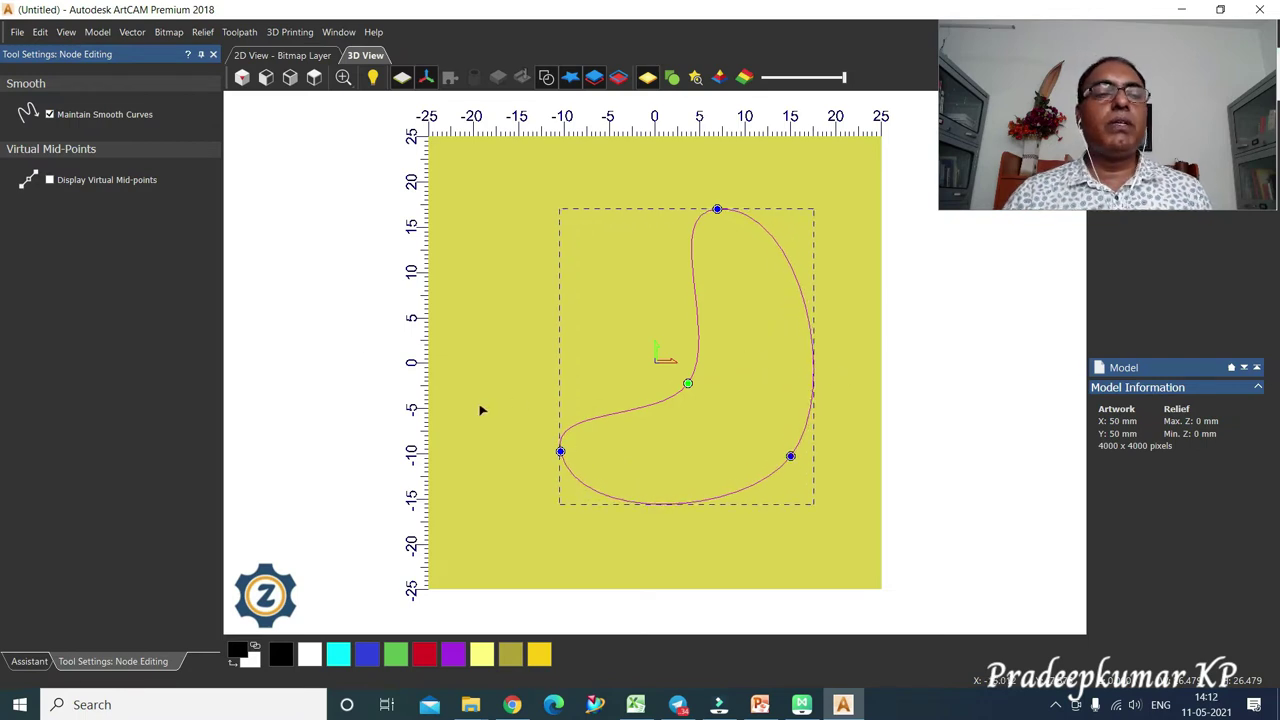
- Turn off Maintain Smooth Curves, display virtual mid-points, and convert the upper-left and right mid-points into nodes, bulging the upper-left side outward
left_click(50, 114)
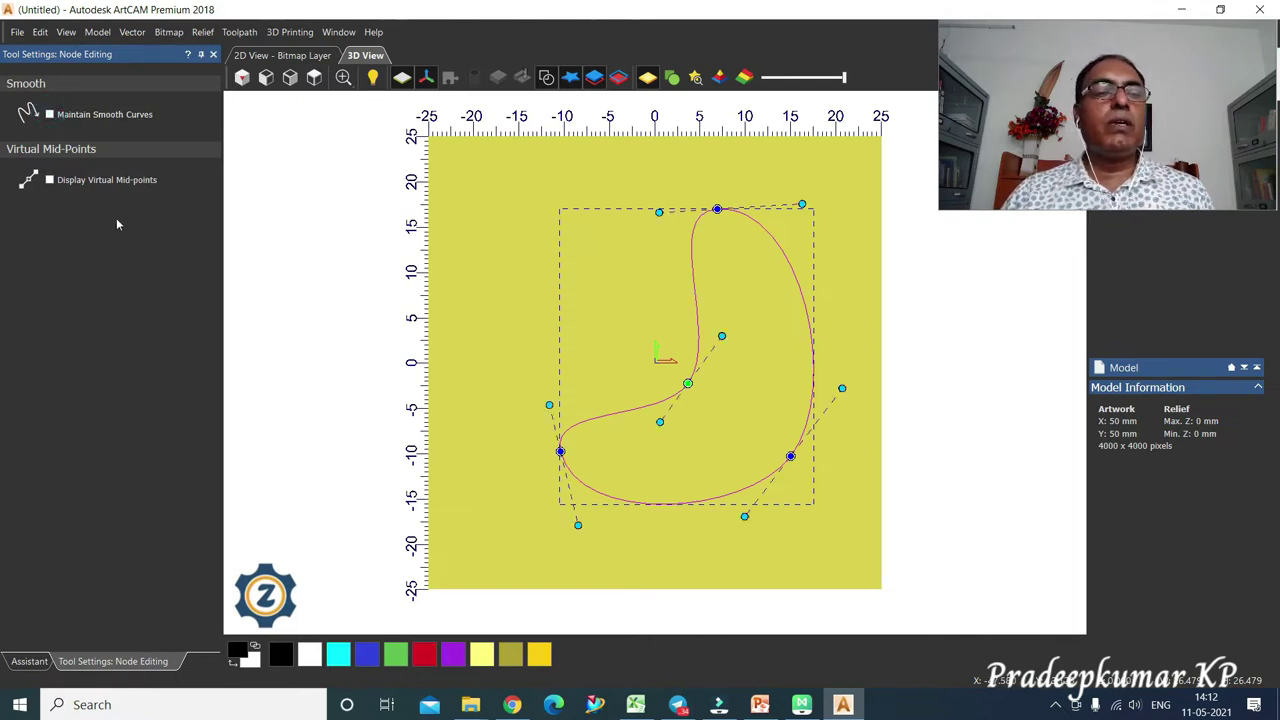
left_click(49, 180)
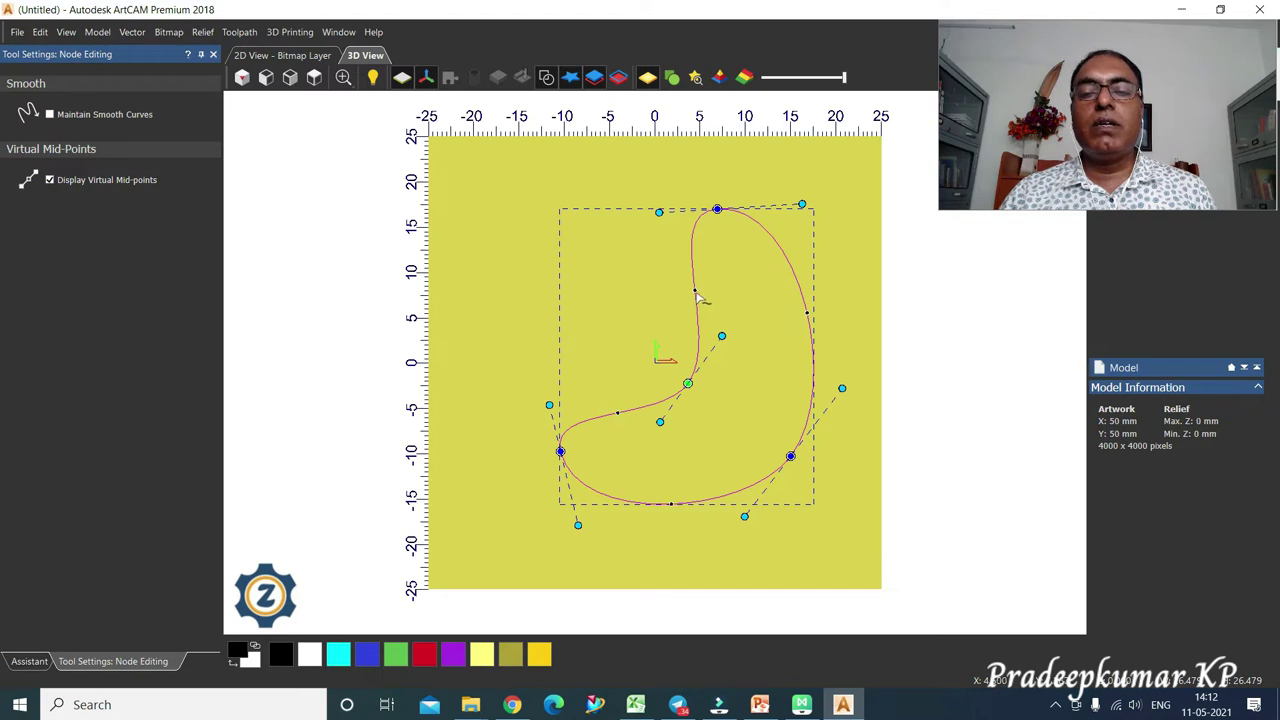
left_click_drag(692, 290, 660, 291)
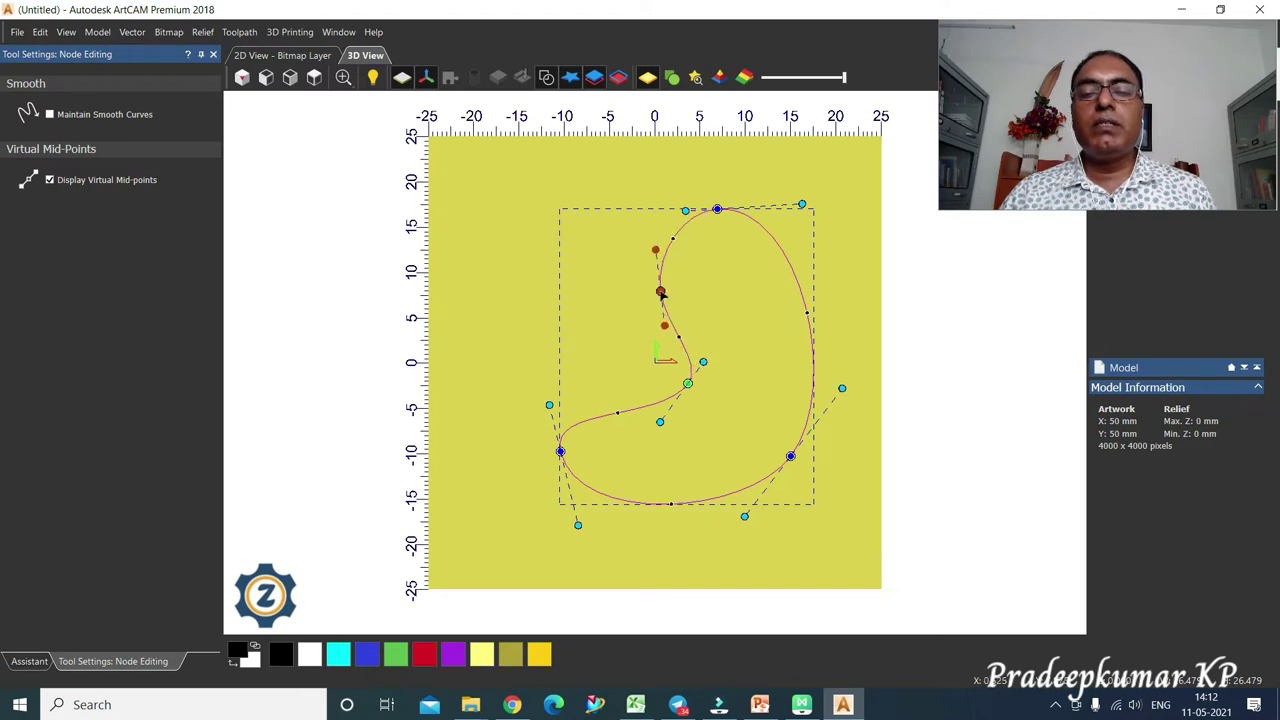
left_click(807, 311)
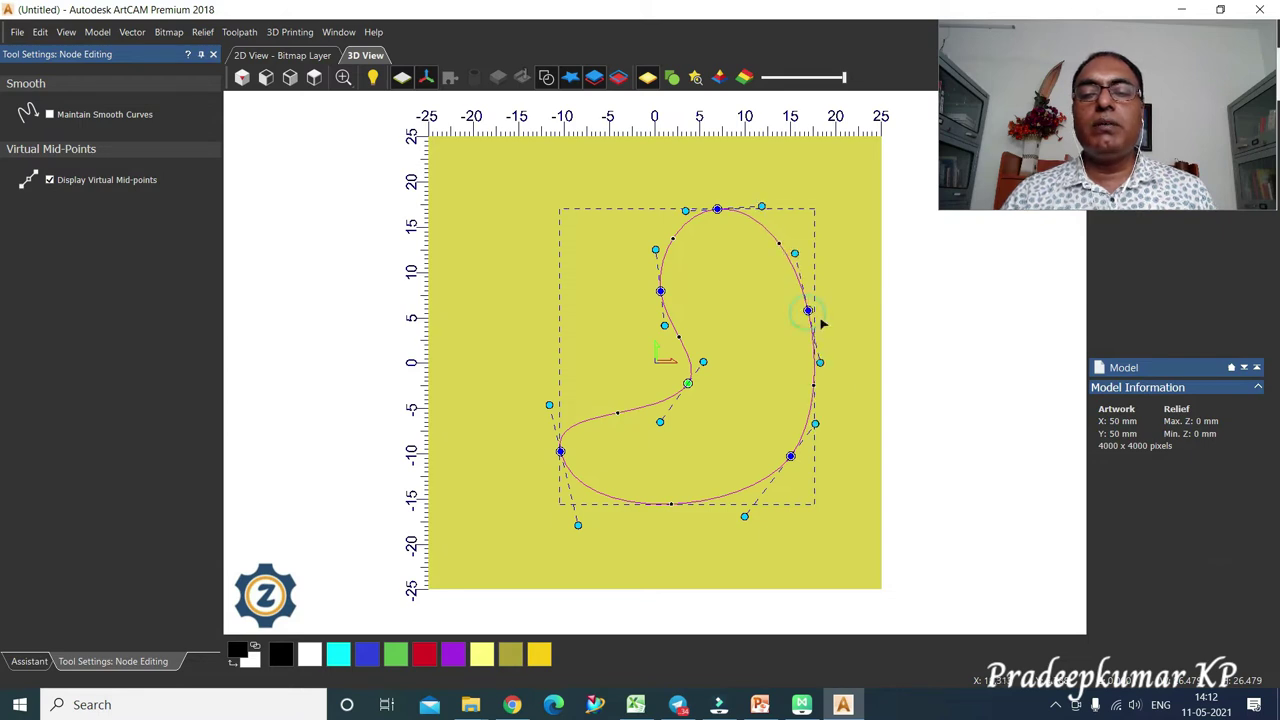
left_click(672, 237)
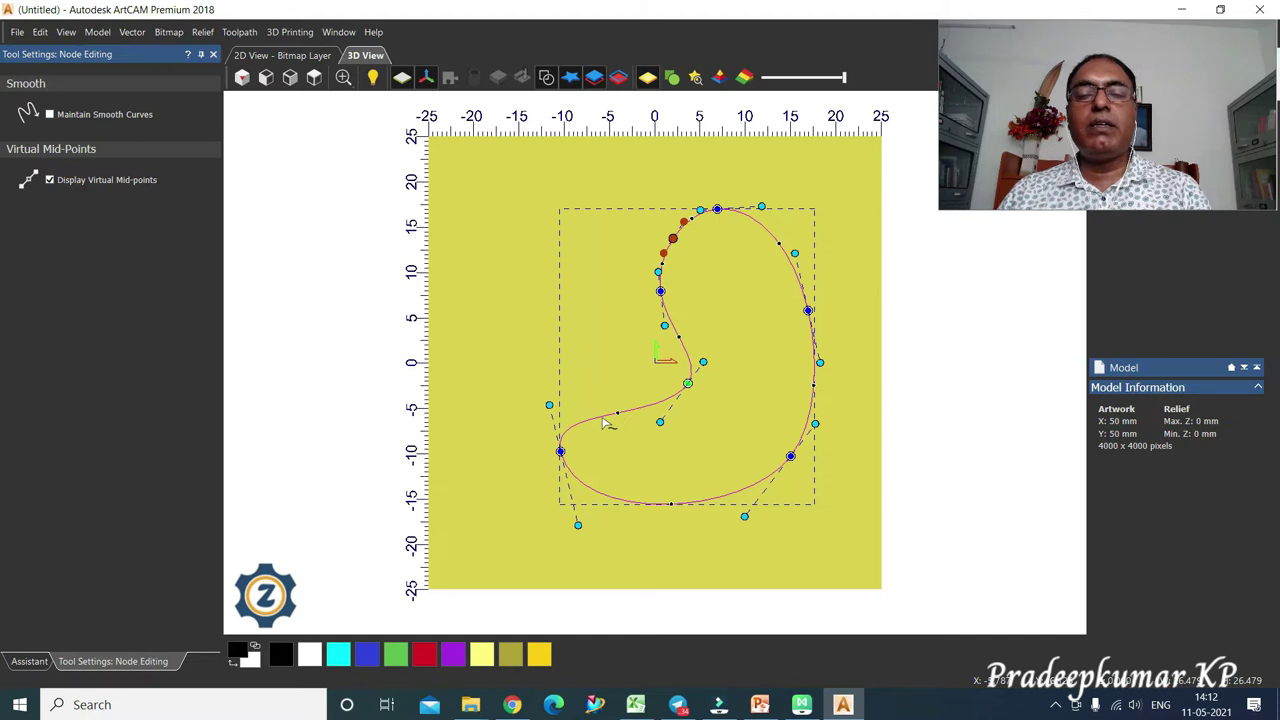
- Insert a node on the lower-left span and one above the inner node, and set the curve's start point at the lower-right node
key("i")
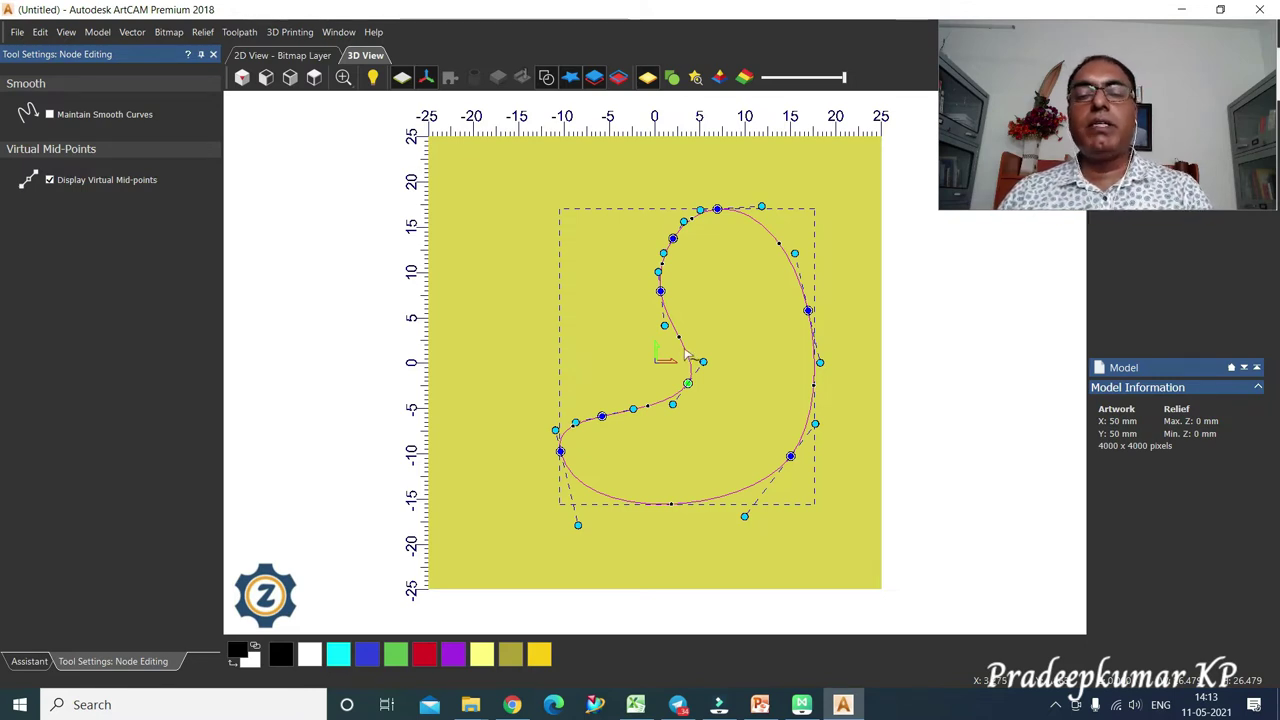
key("i")
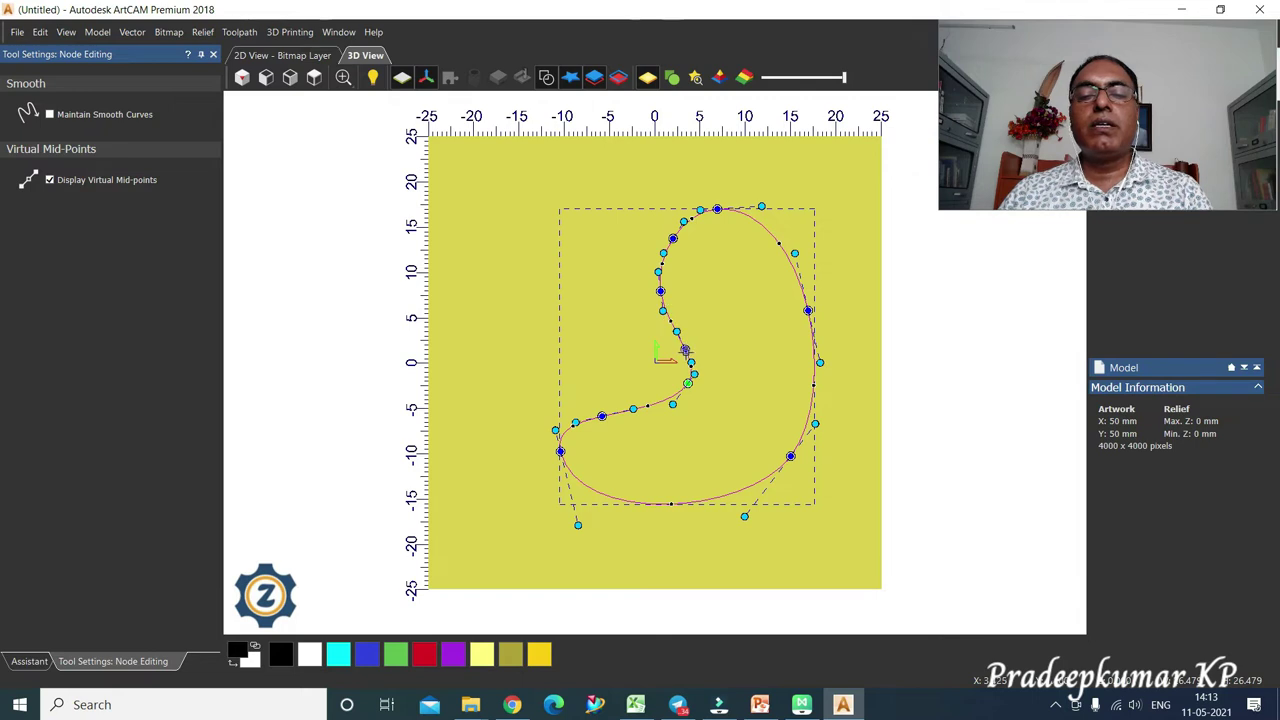
left_click(601, 416)
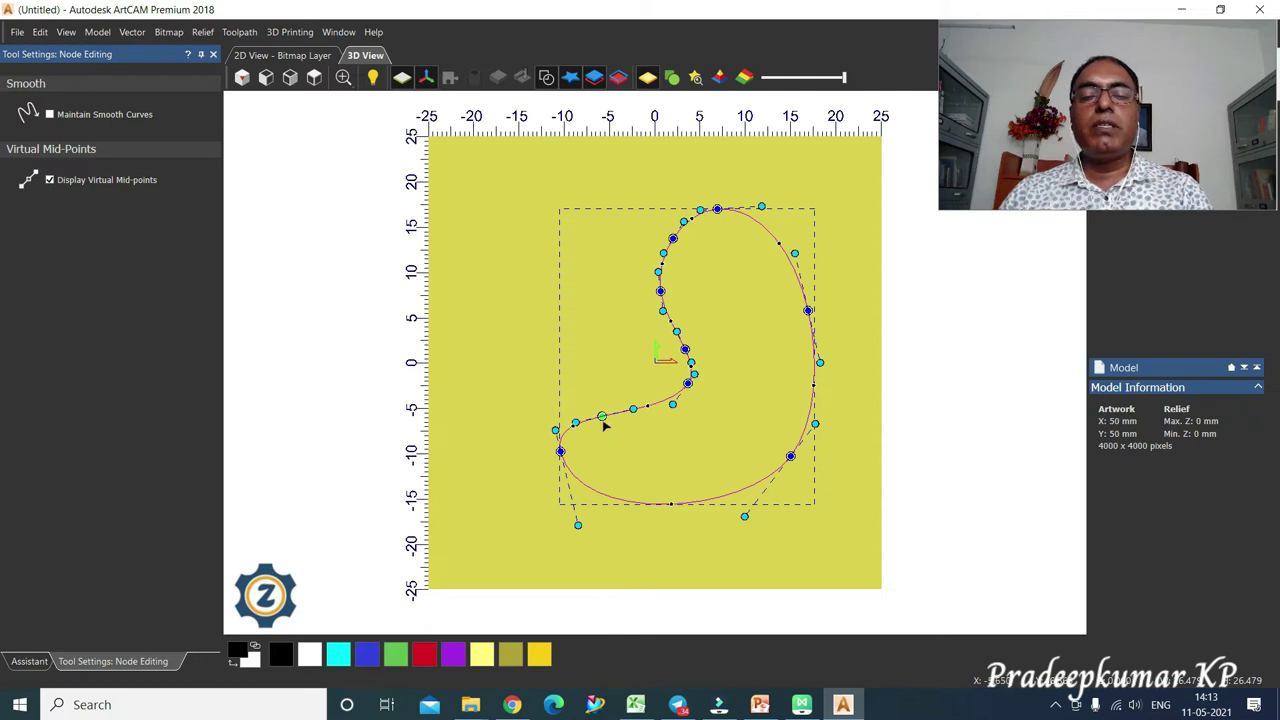
left_click(790, 456)
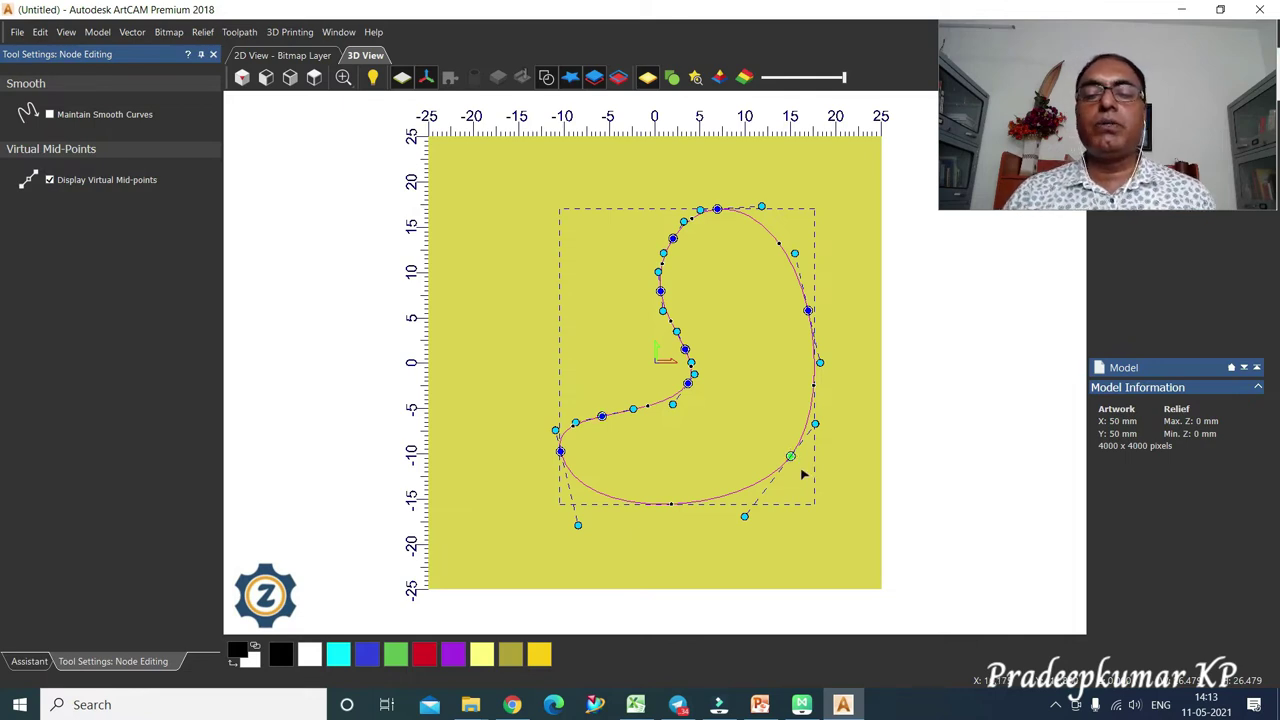
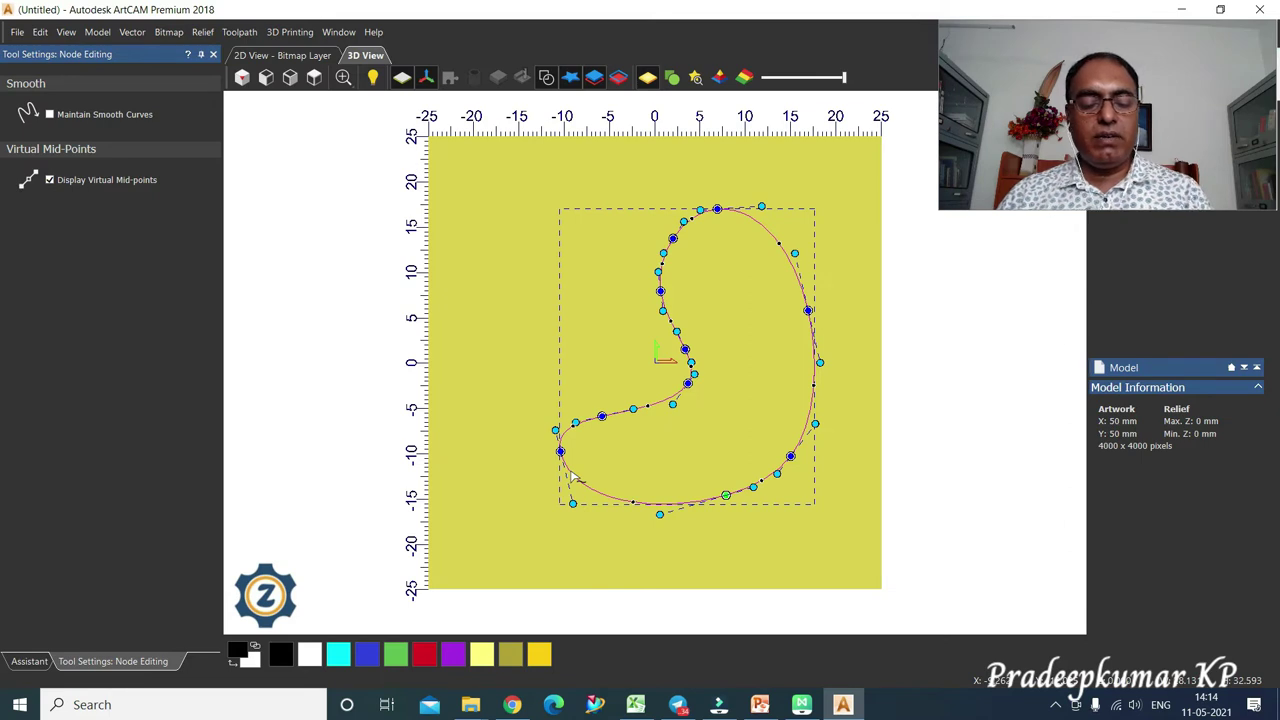
- Cut the curve at two points on its lower-left edge, delete the short piece between them, and undo the deletion
left_click_drag(566, 466, 610, 508)
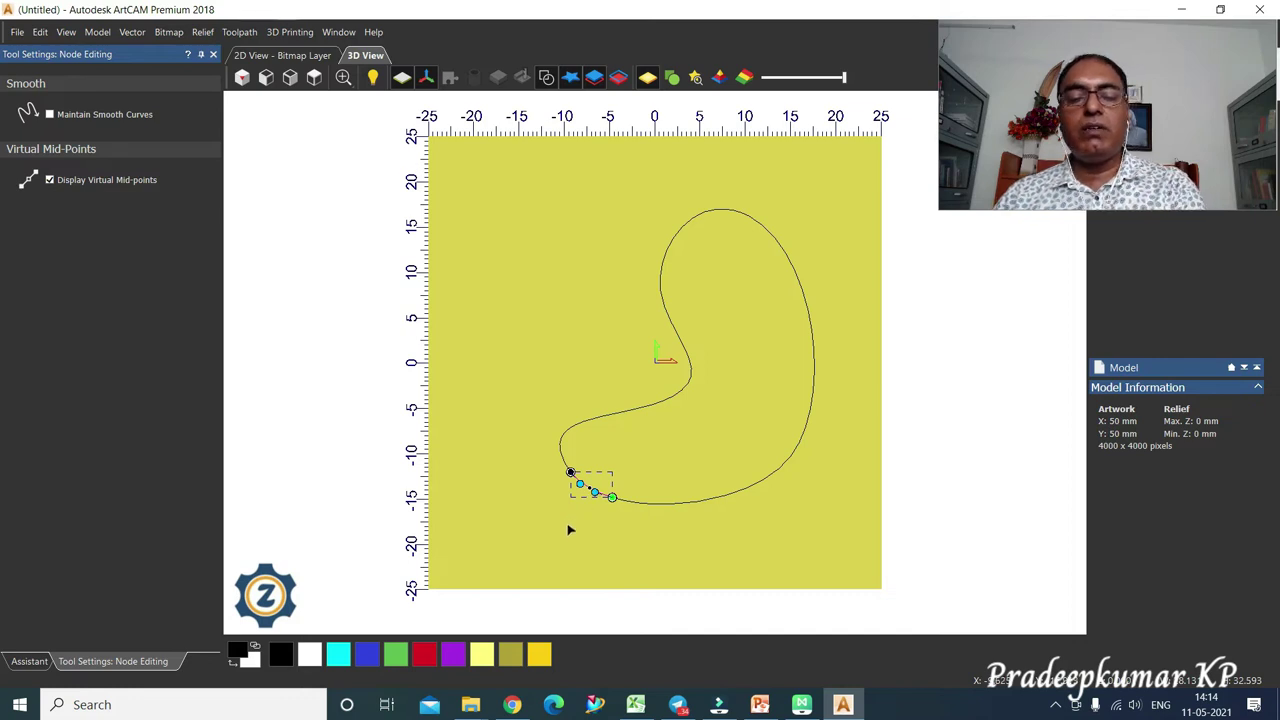
key("Delete")
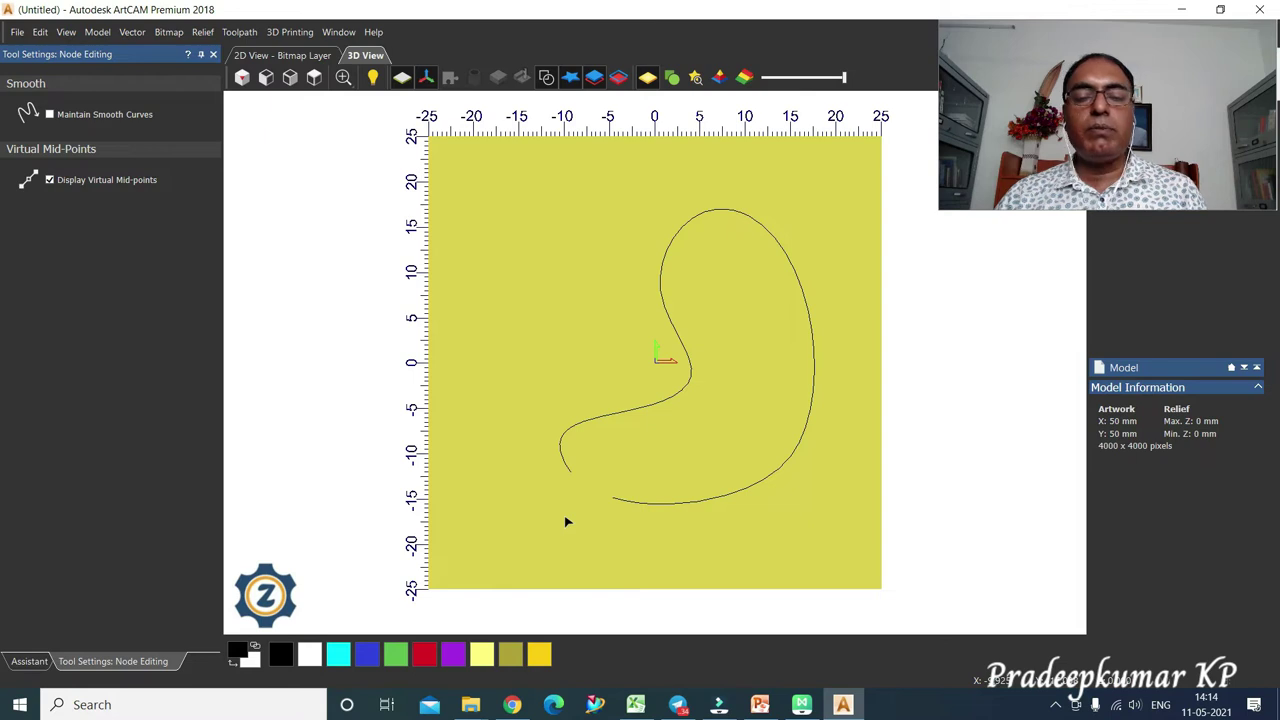
key("c")
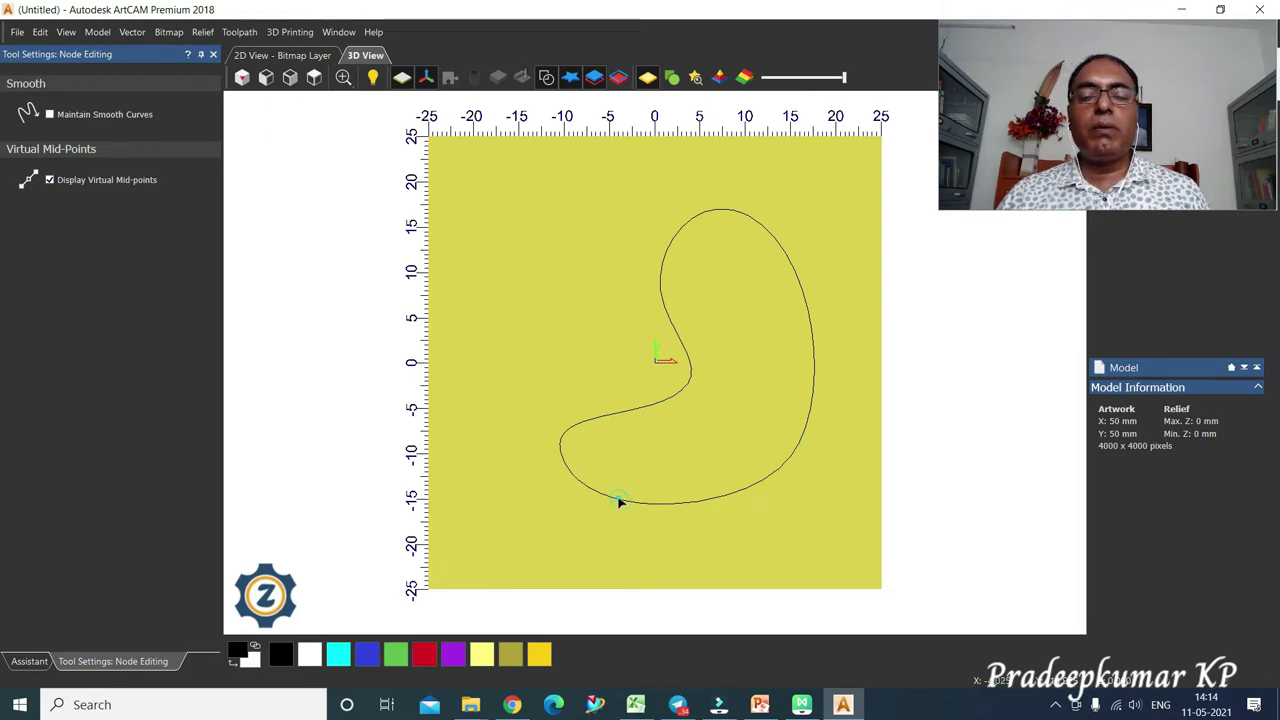
- Select the longer part of the cut curve and remove its span between the lower-left node and the inner node
left_click(619, 503)
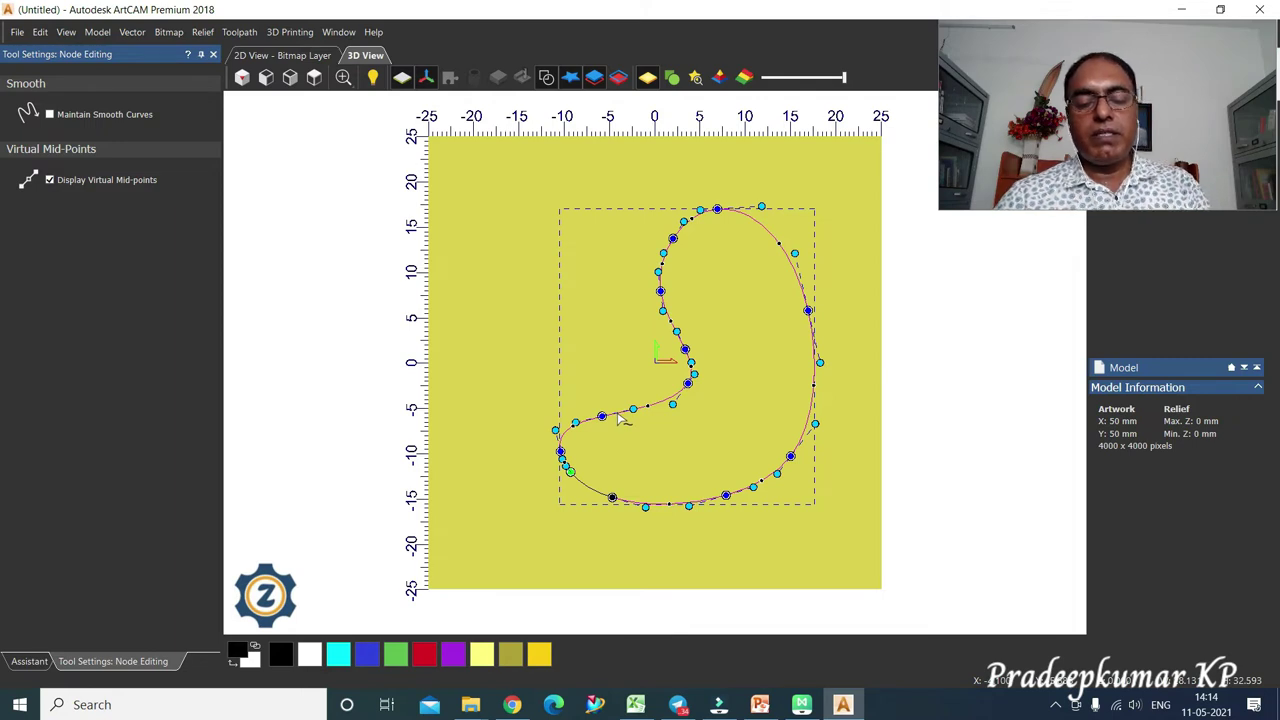
key("Delete")
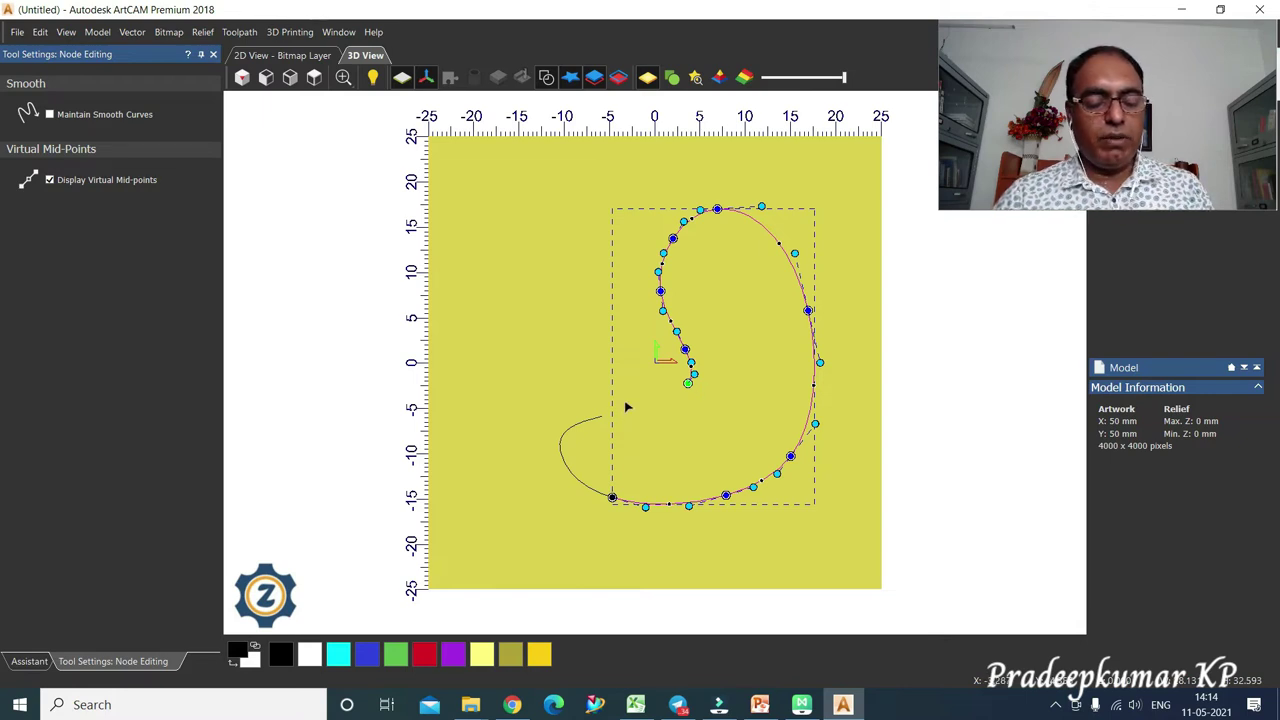
- Undo the last span removal and pull the curve's right-hand mid-point outward to the lower right to form a sharp corner
key("ctrl+z")
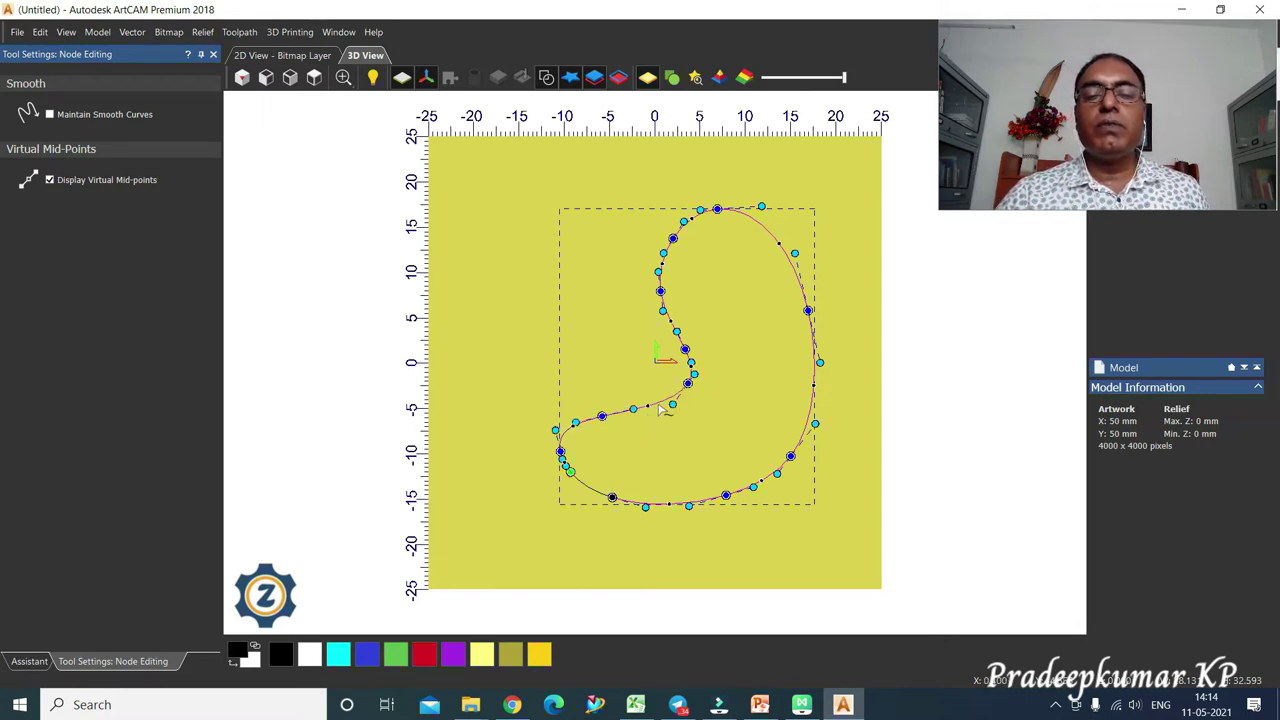
left_click_drag(814, 383, 756, 226)
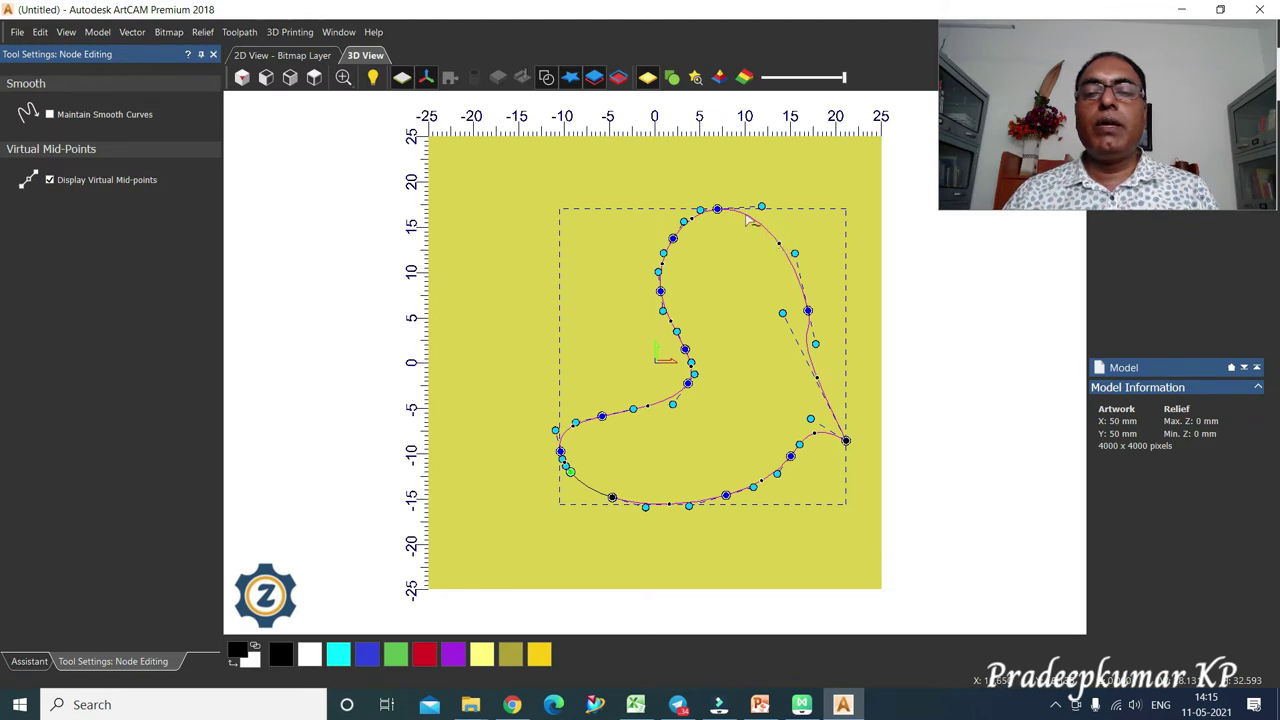
- Cut the curve at its top node and undo the cut
right_click(717, 209)
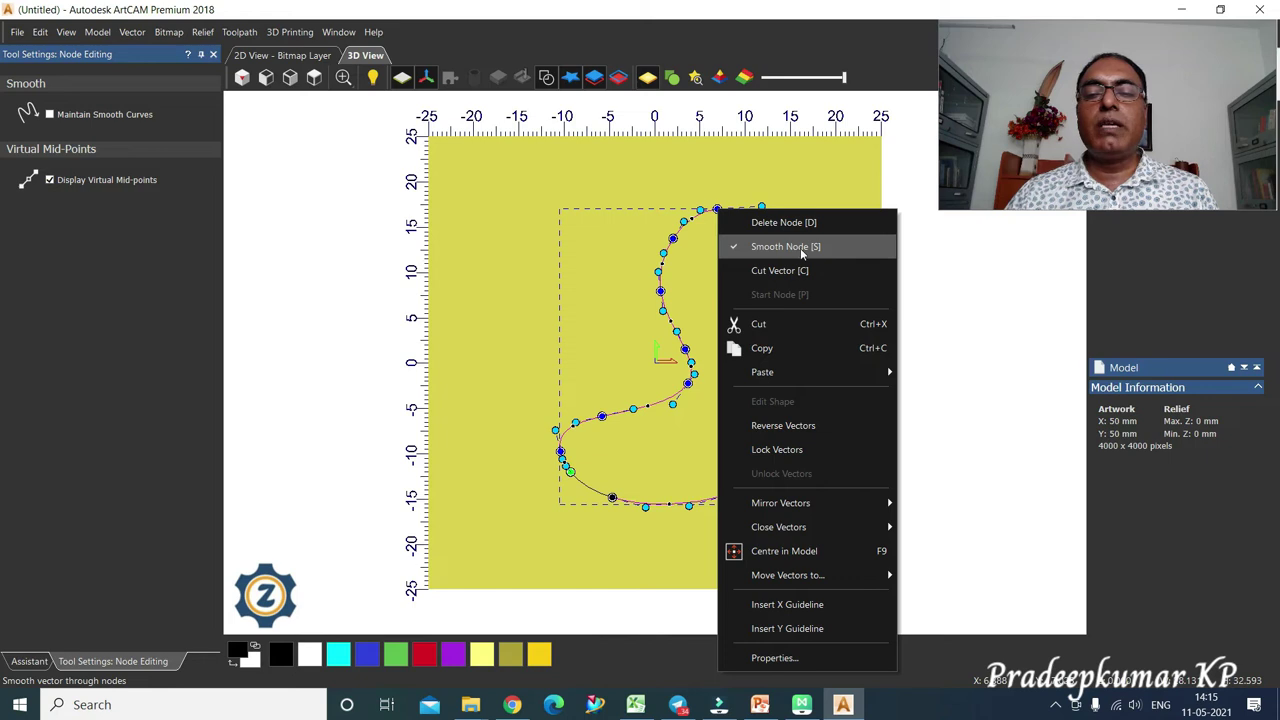
left_click(757, 181)
left_click(755, 181)
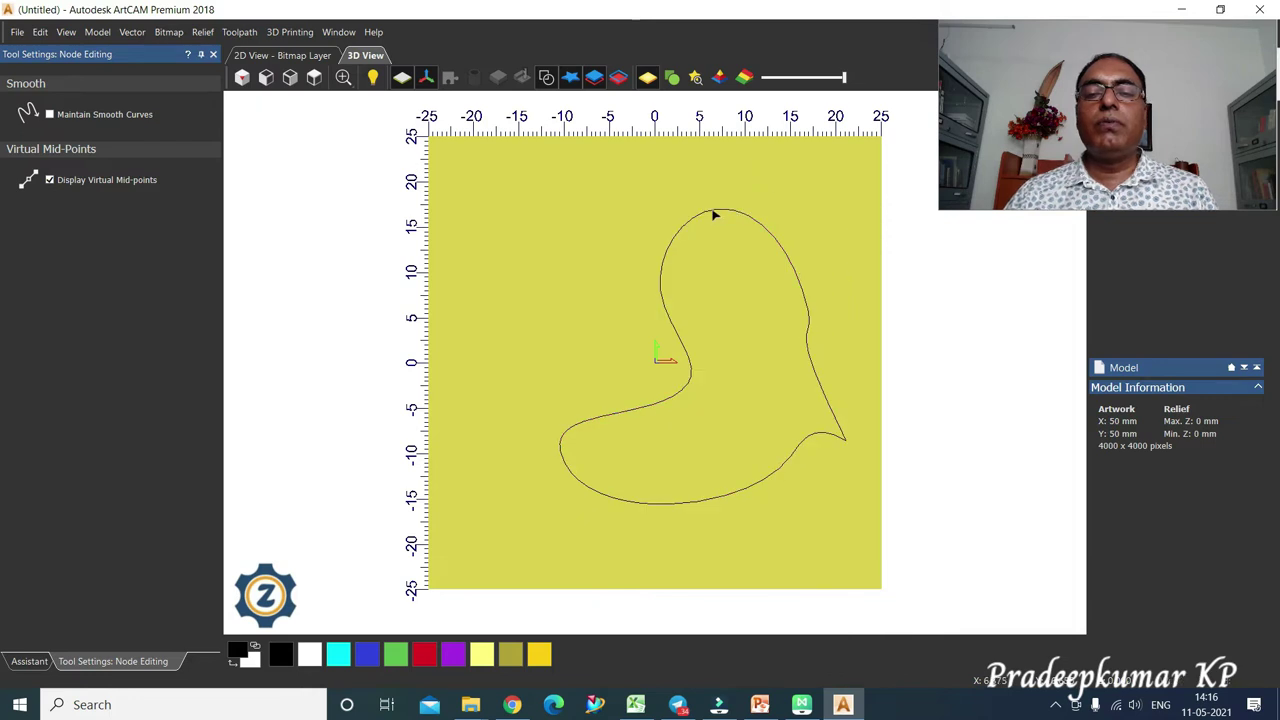
left_click(714, 212)
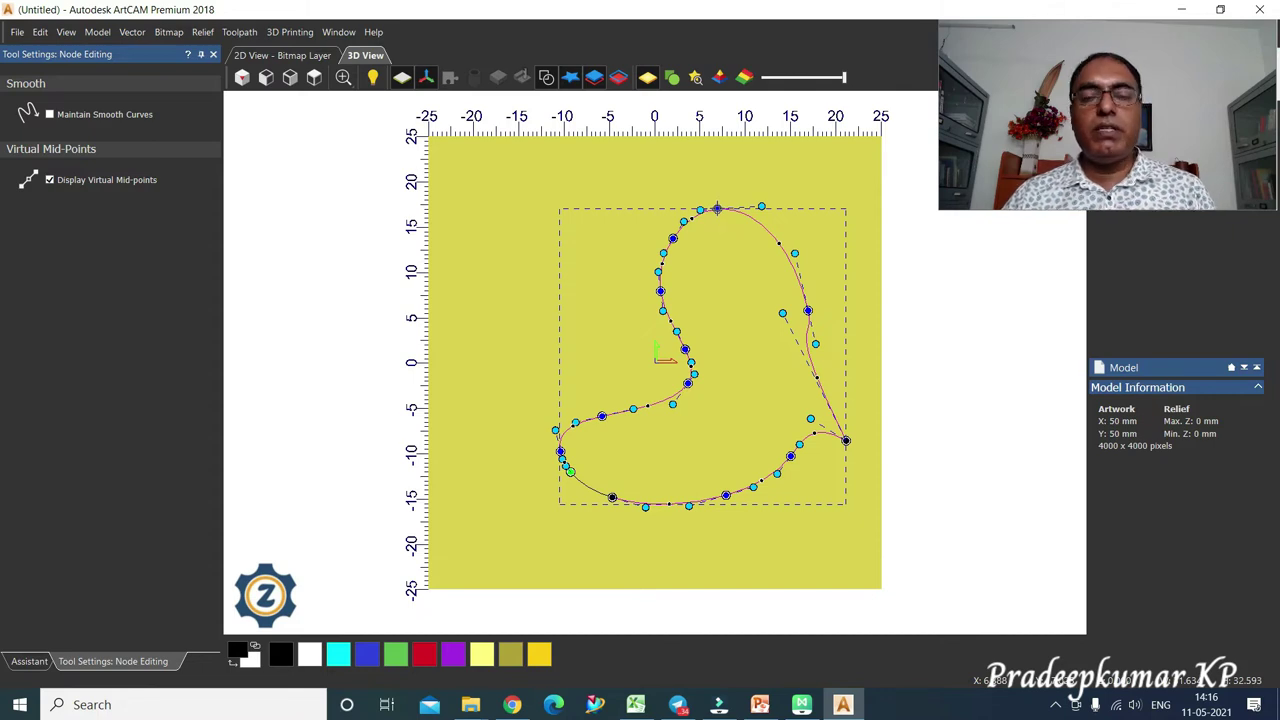
key("Delete")
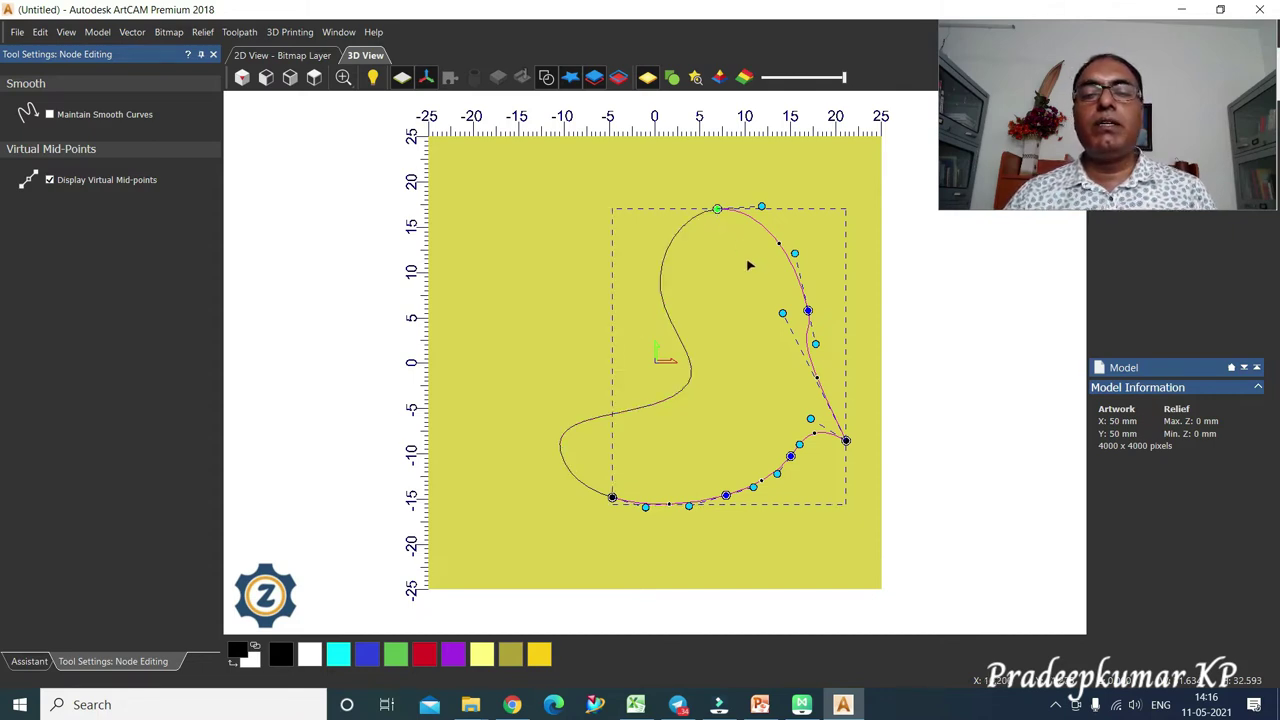
key("ctrl+z")
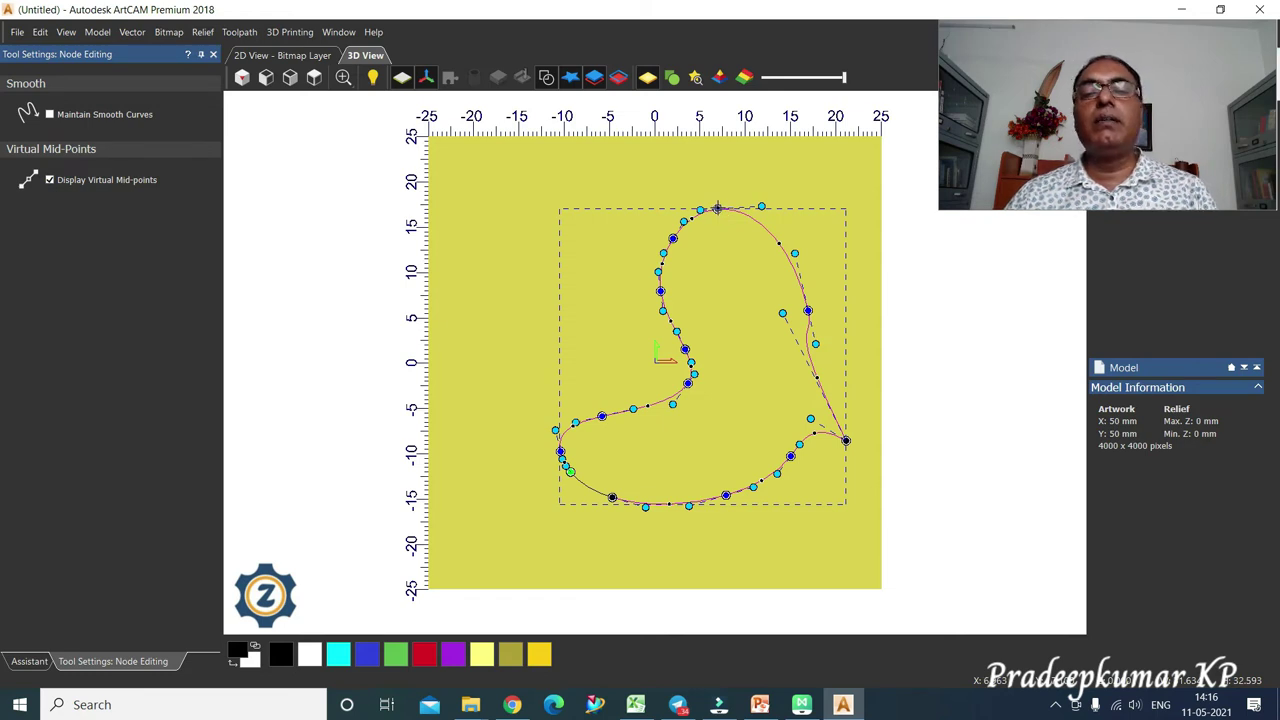
- Delete the curve's top node and convert the resulting top span to a line, back to a Bezier, and to an arc
key("d")
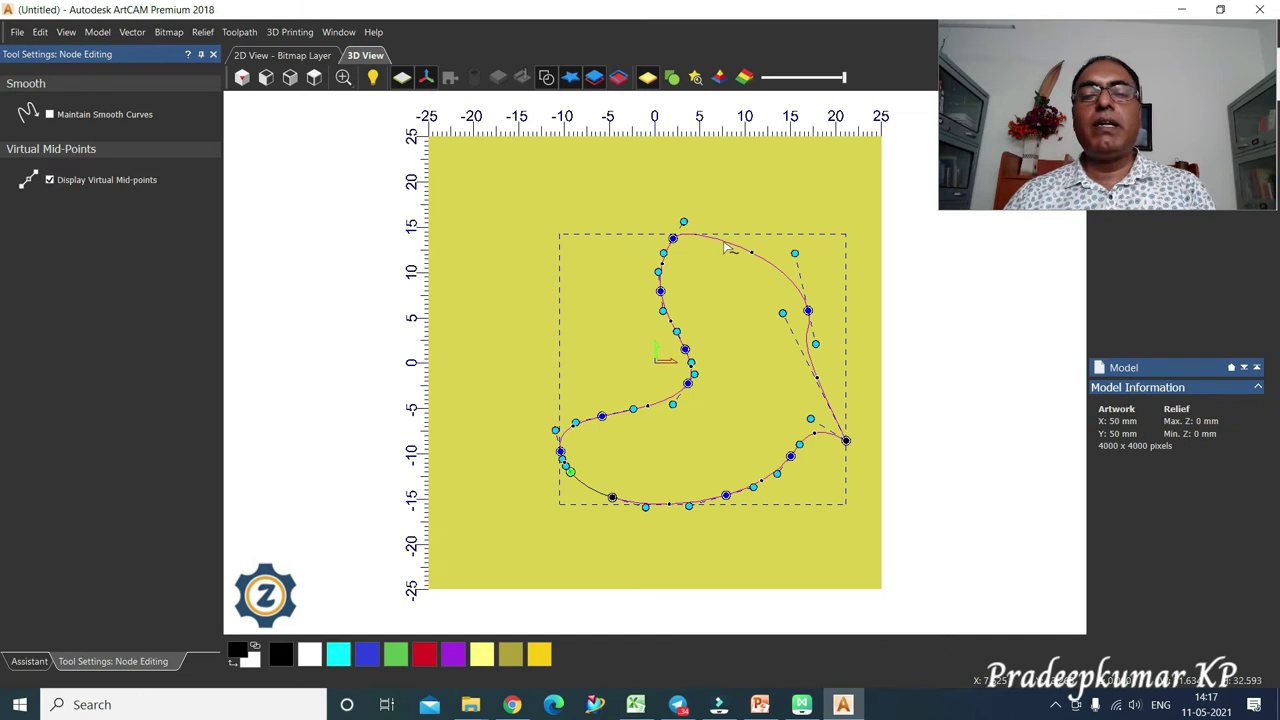
key("l")
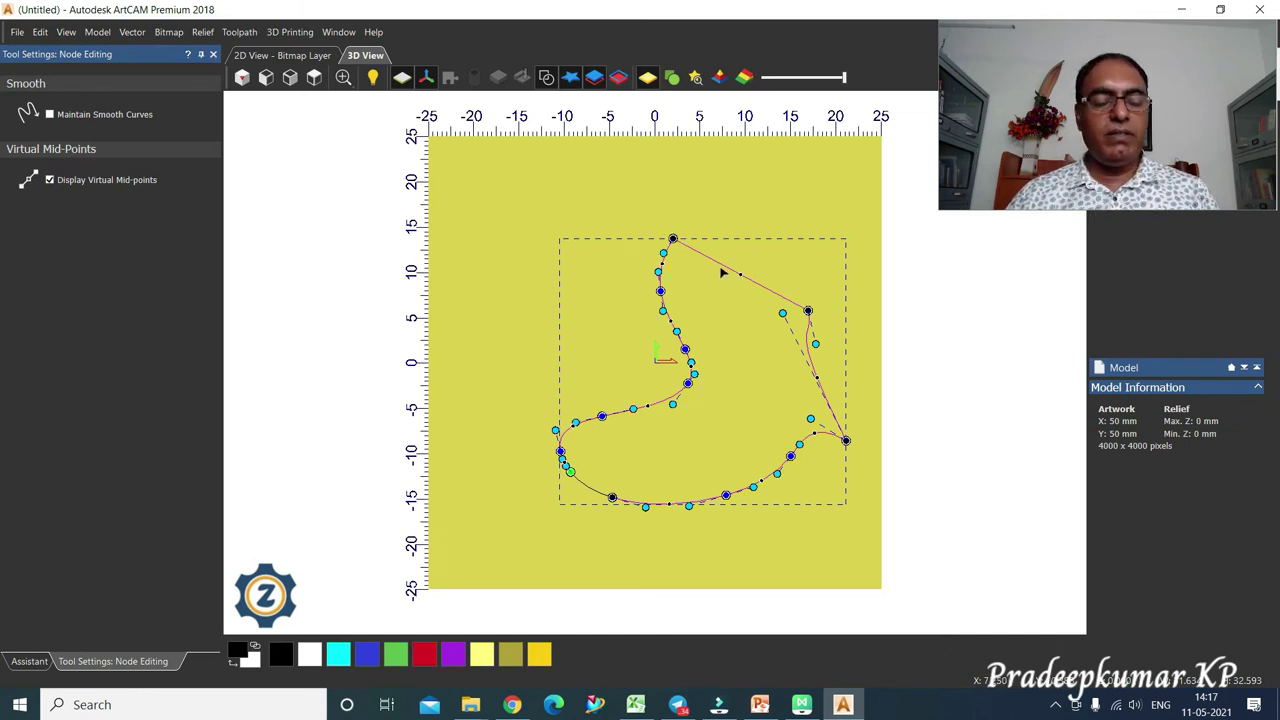
key("b")
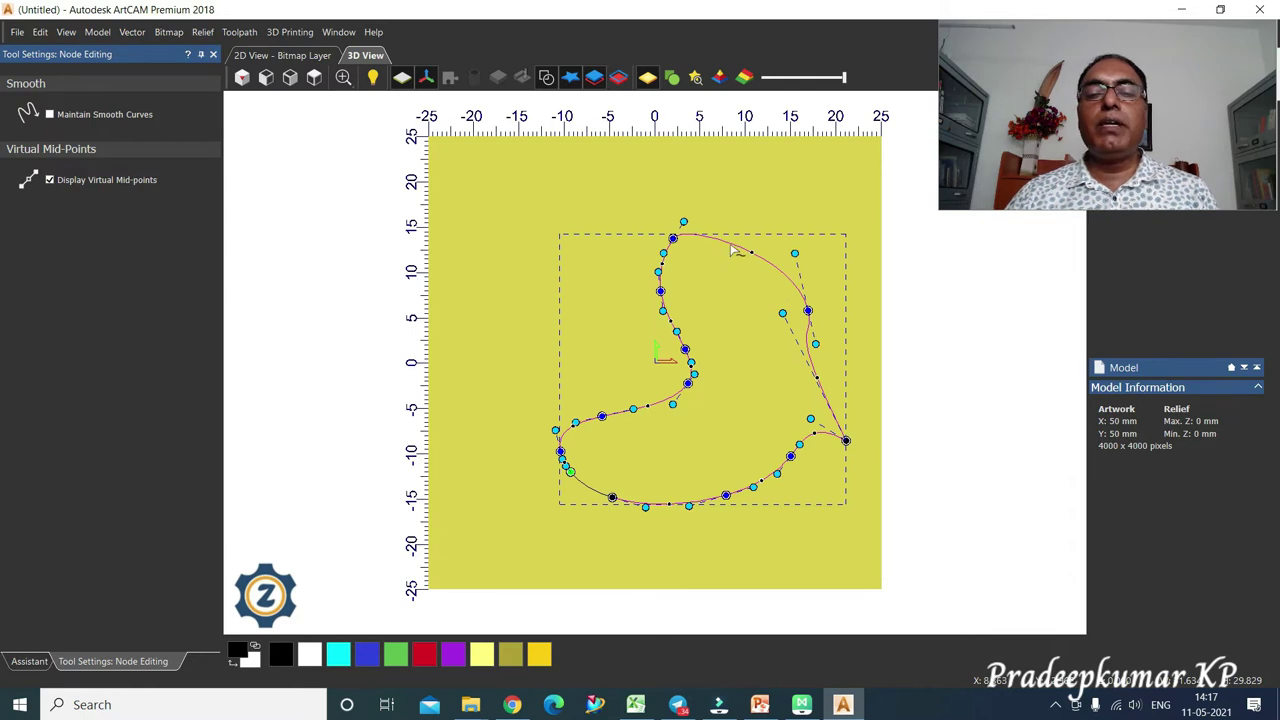
key("a")
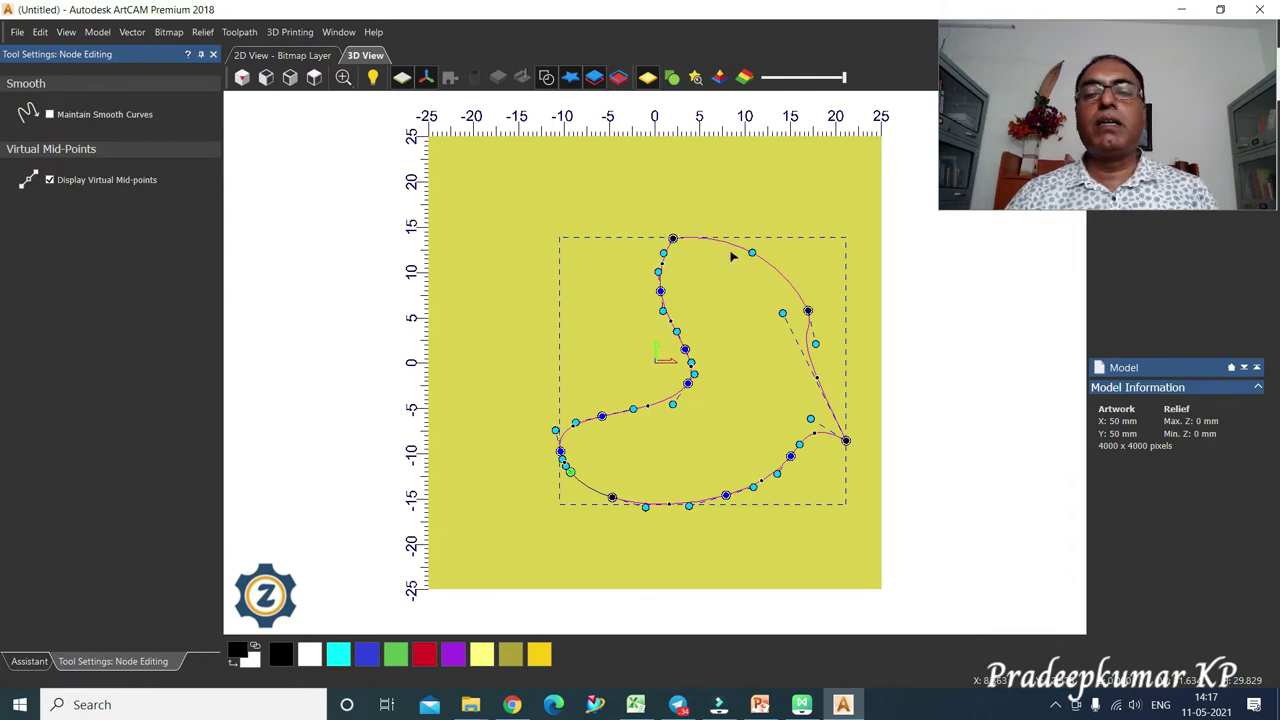
- Adjust the bulge of the top arc using its mid-point and convert the span to a Bezier curve
mouse_move(751, 252)
left_mouse_down()
mouse_move(777, 220)
mouse_move(760, 254)
mouse_move(744, 245)
left_mouse_up()
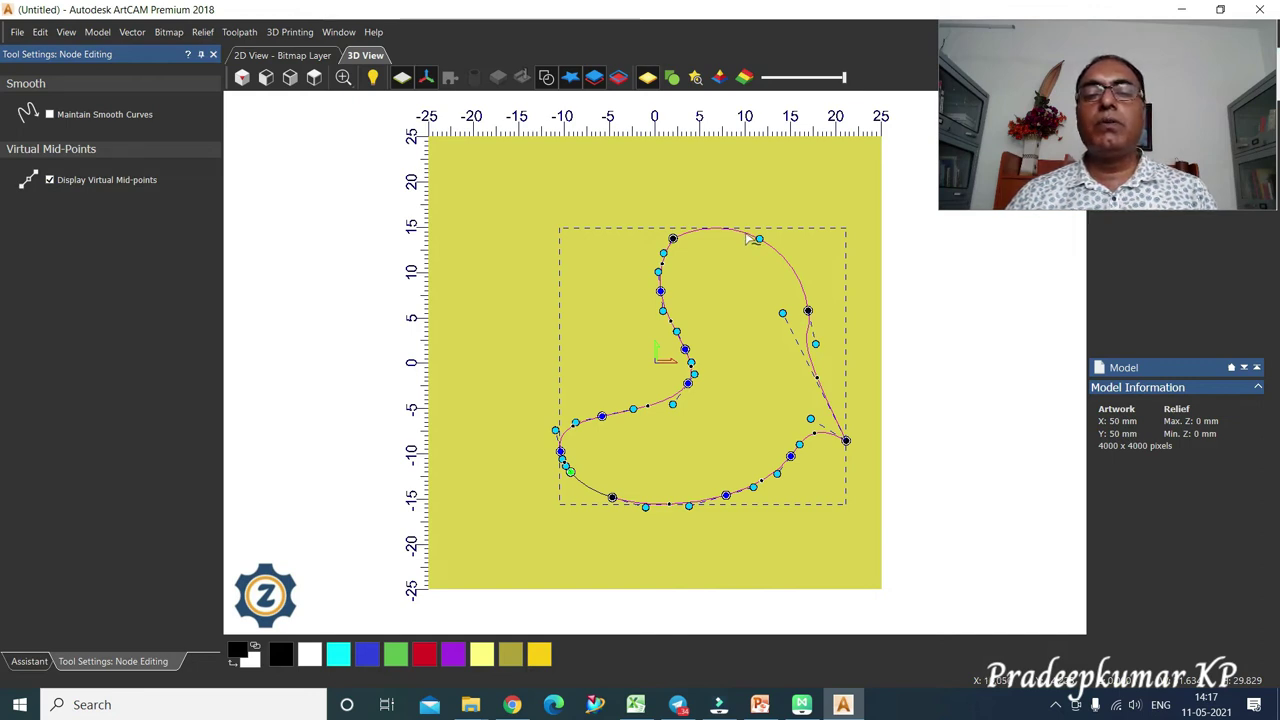
left_click_drag(758, 242, 708, 244)
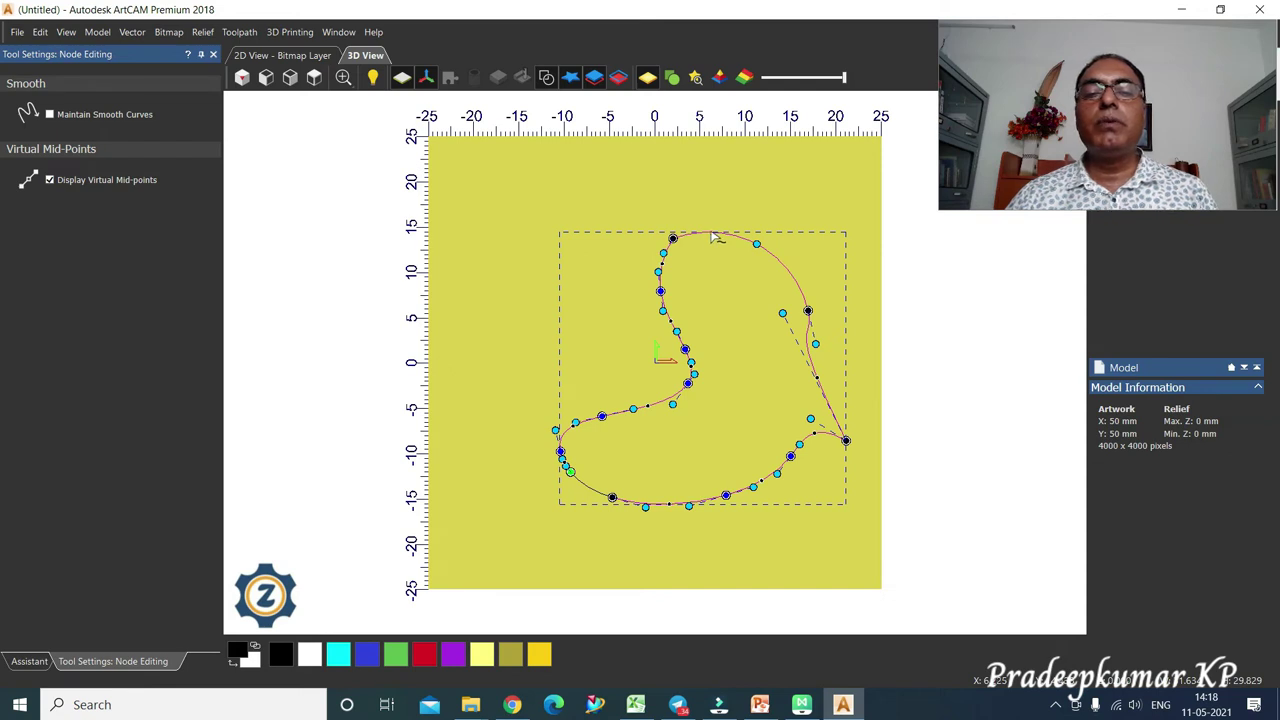
right_click(714, 236)
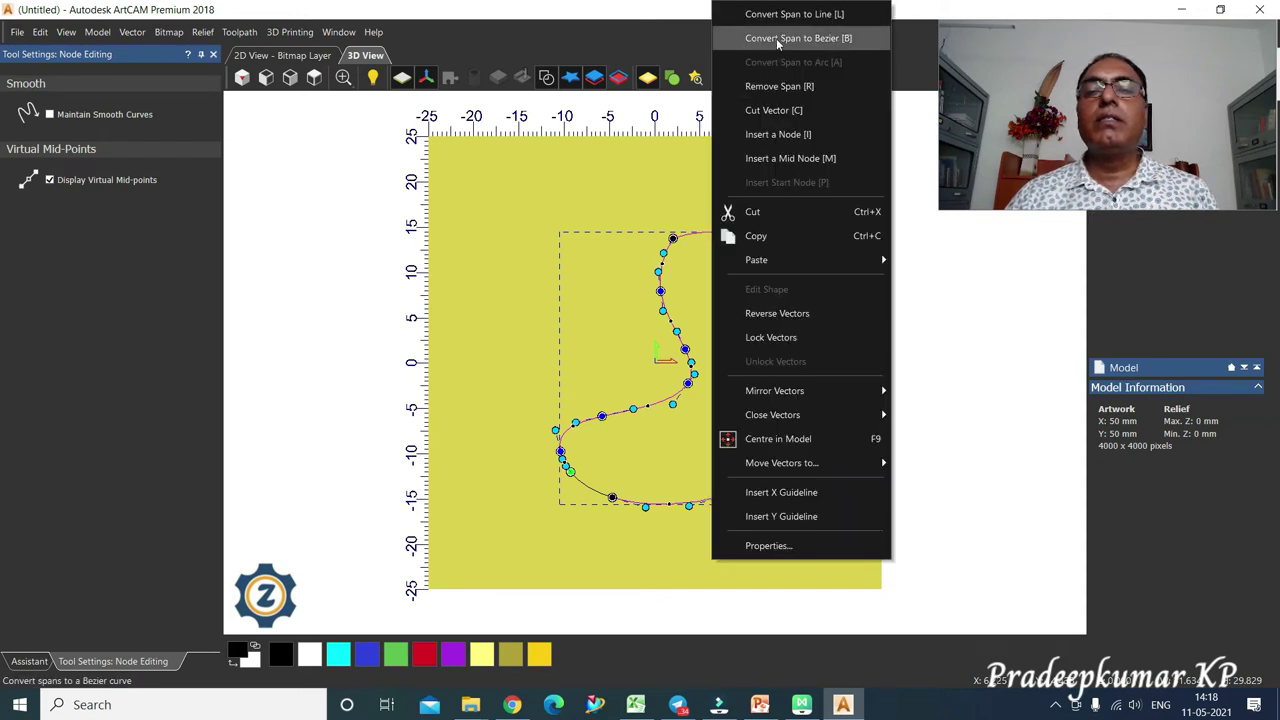
left_click(698, 254)
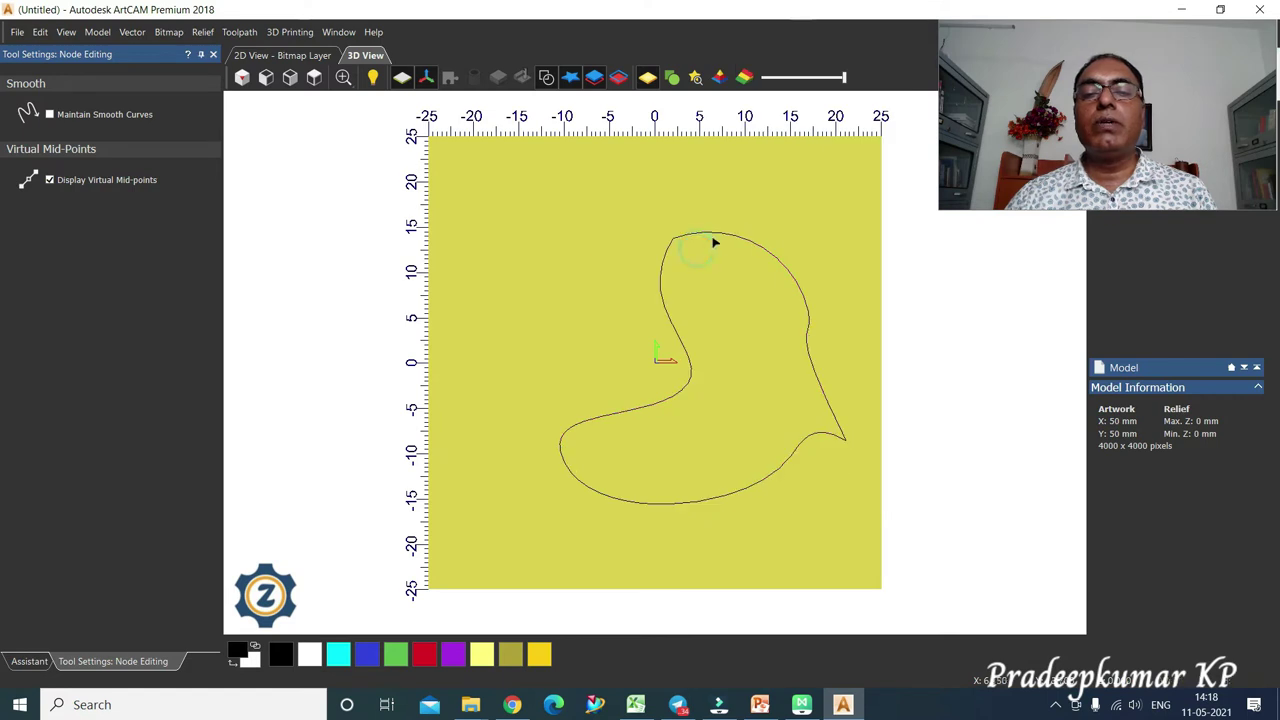
left_click(716, 234)
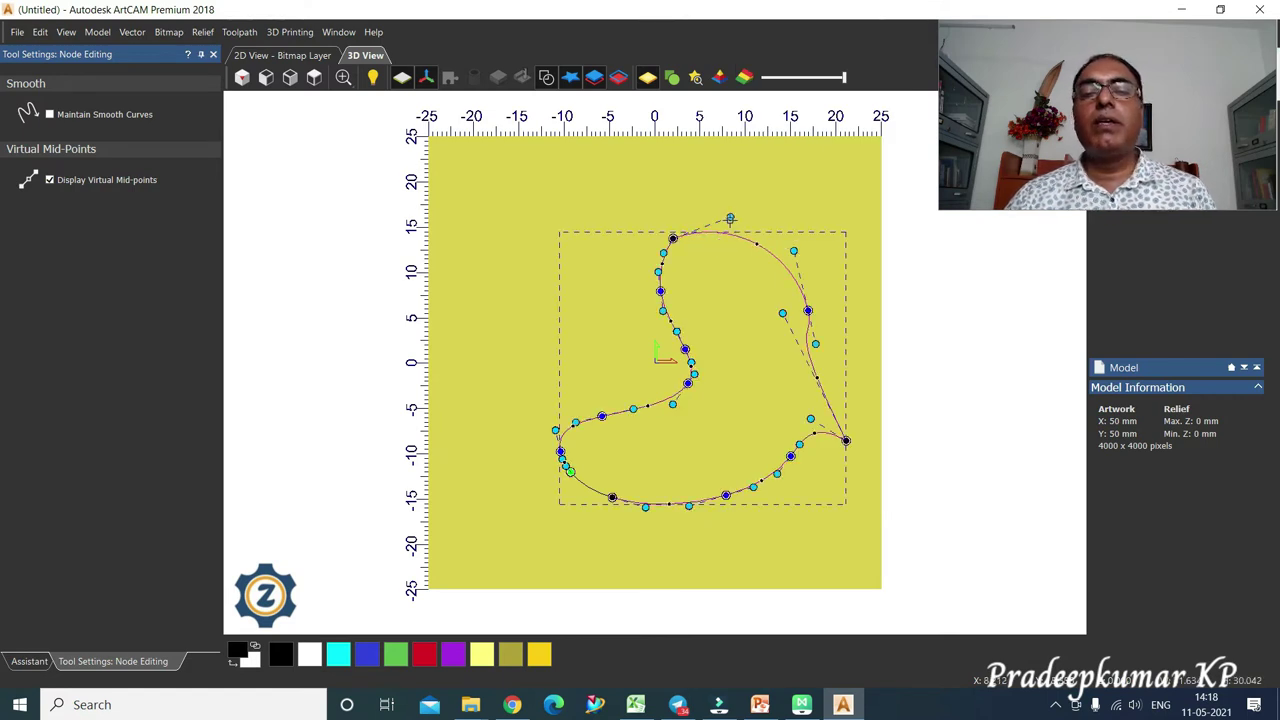
- Reshape the top span by extending its left node's Bezier handle up and right and swinging the right node's handle inward
left_click_drag(728, 220, 826, 171)
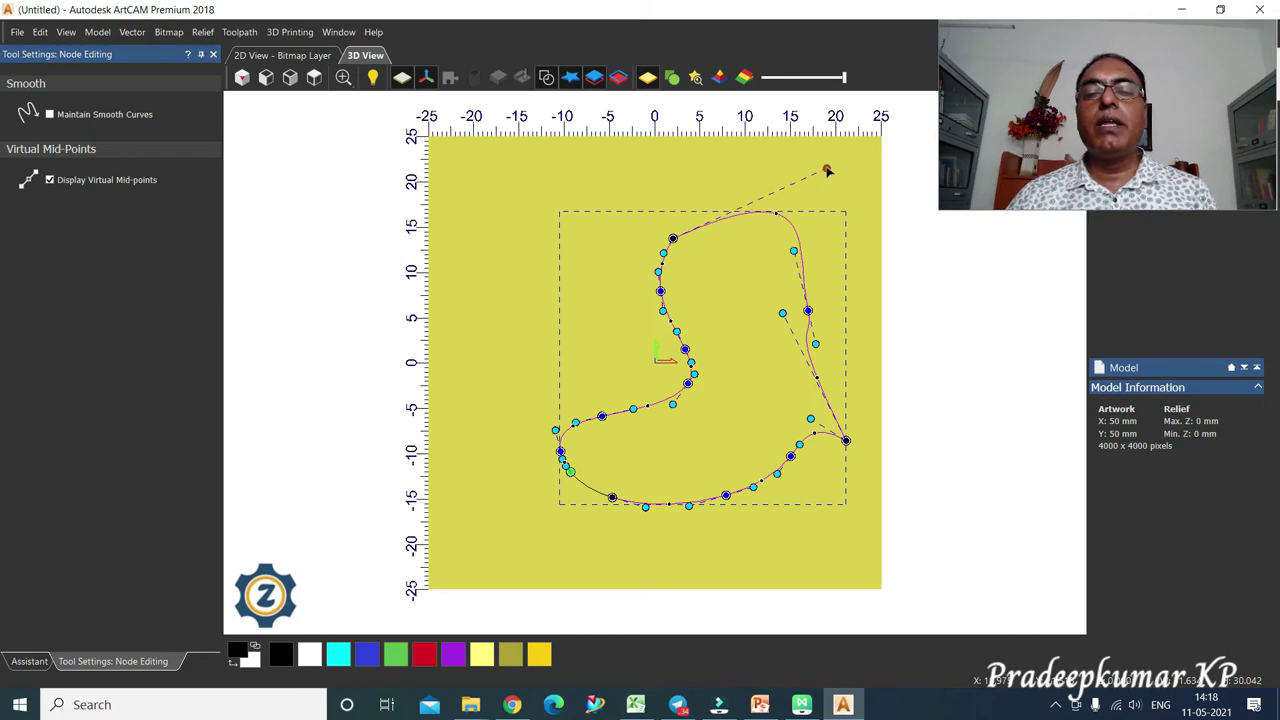
left_click_drag(773, 260, 730, 262)
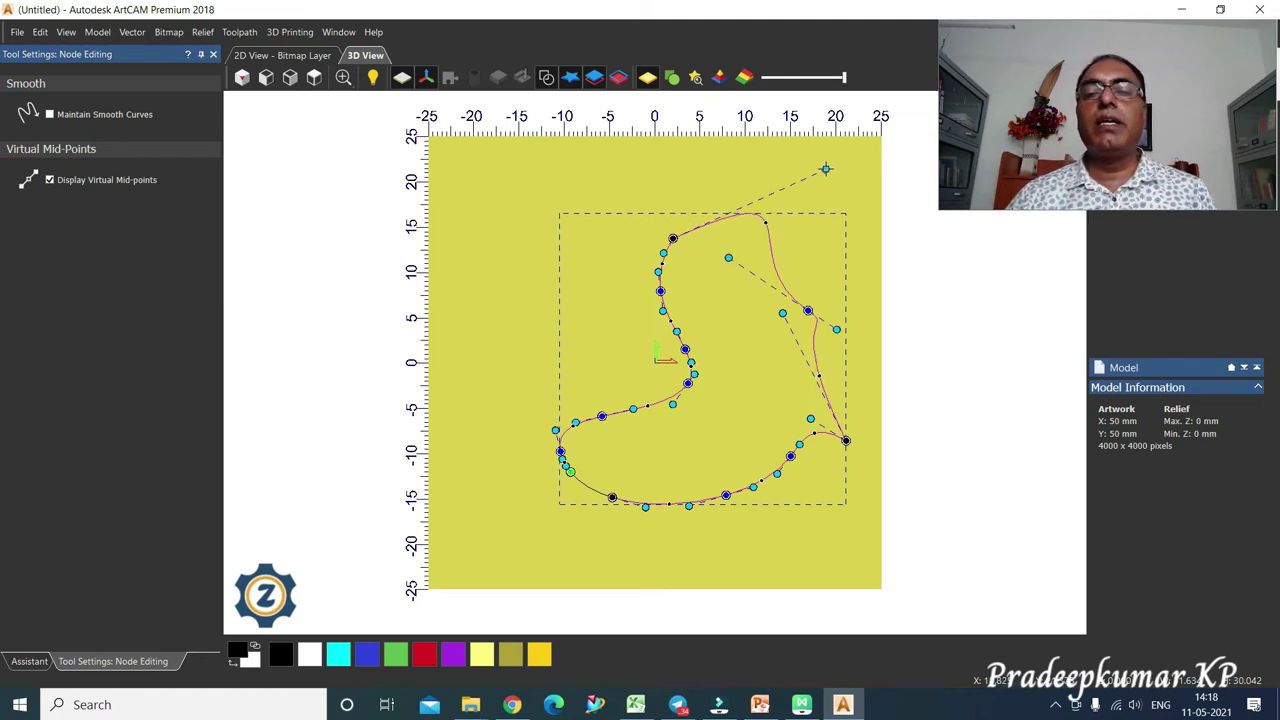
left_click_drag(825, 169, 845, 175)
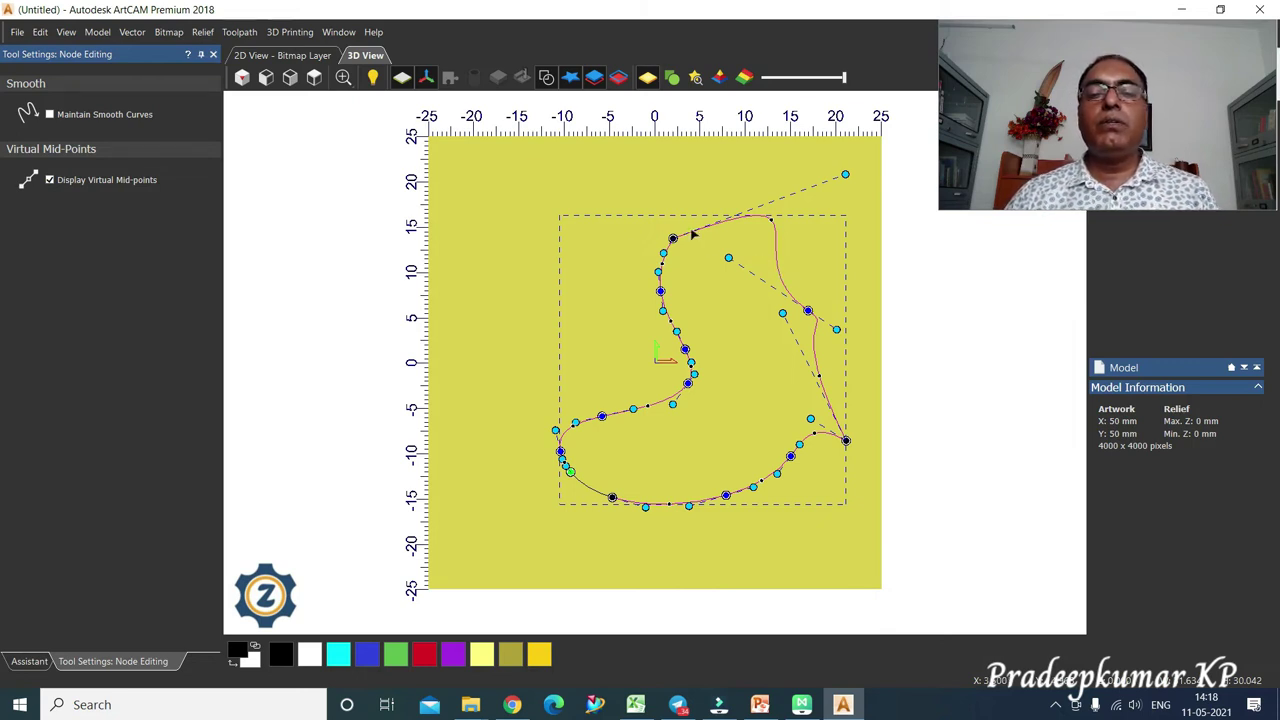
- Reselect the curve and move the smooth node below its upper-left corner outward to about X -8, Y 9.5
right_click(757, 222)
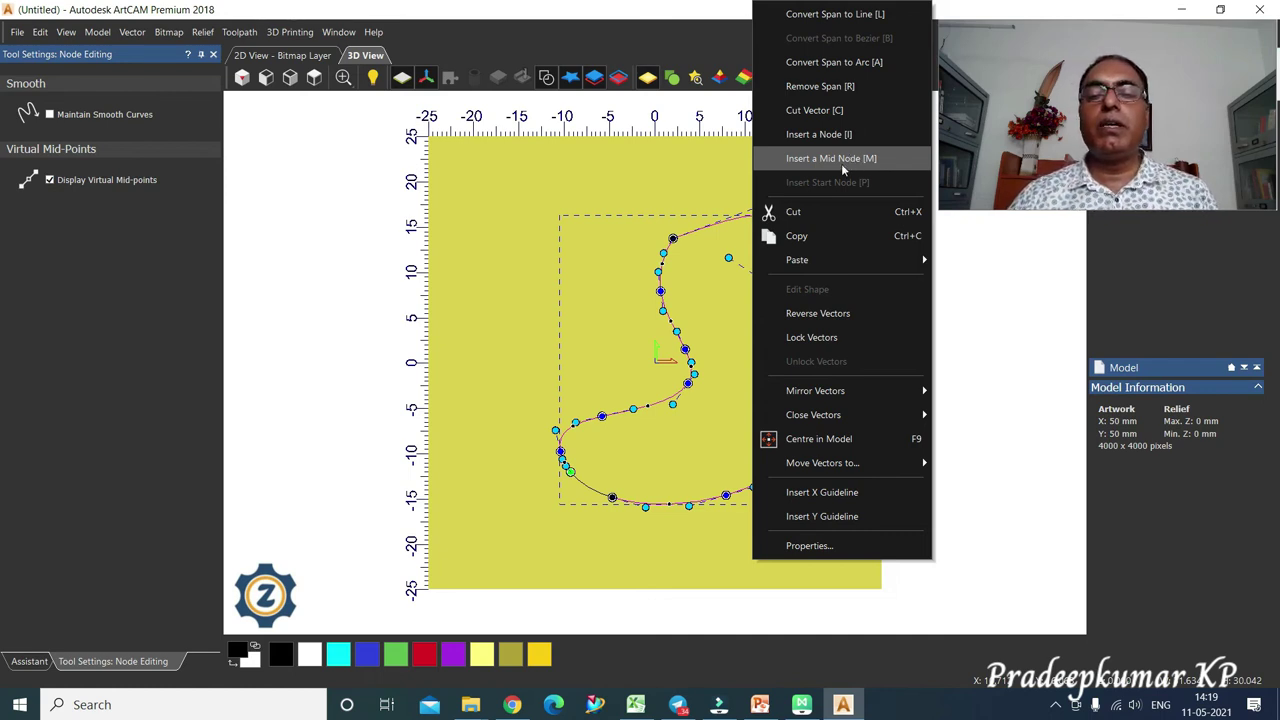
left_click(686, 190)
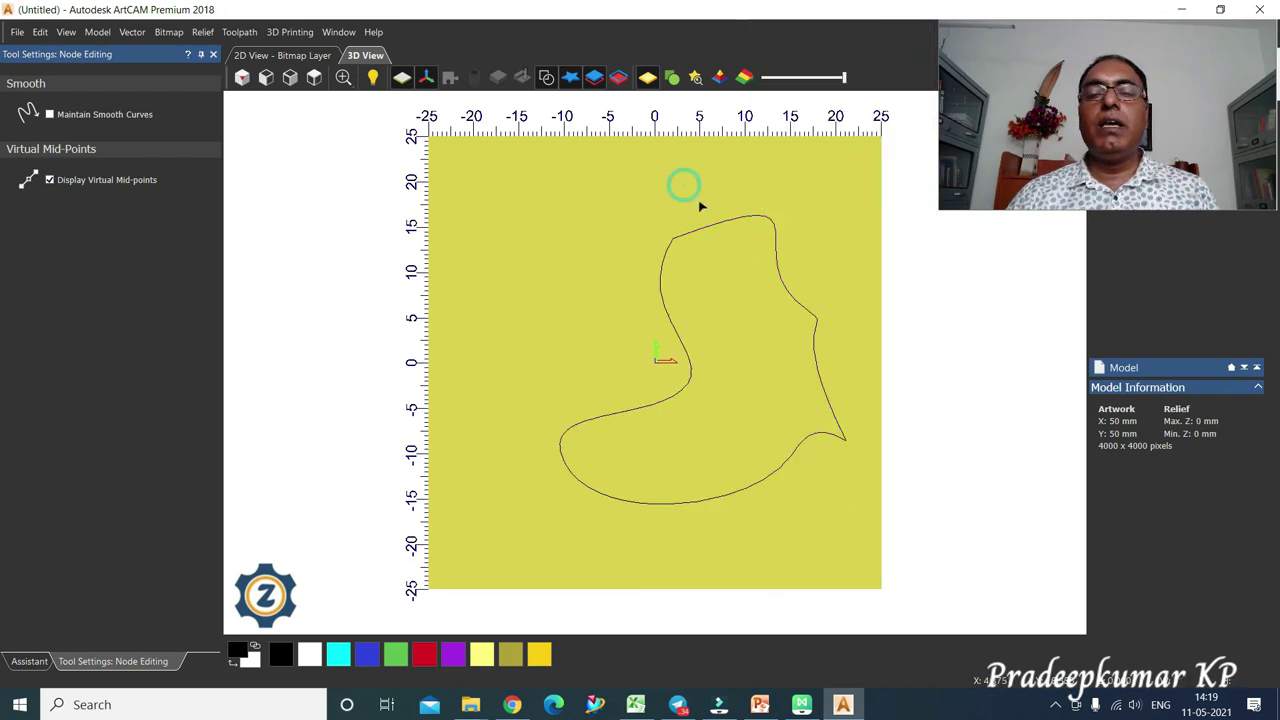
left_click(715, 228)
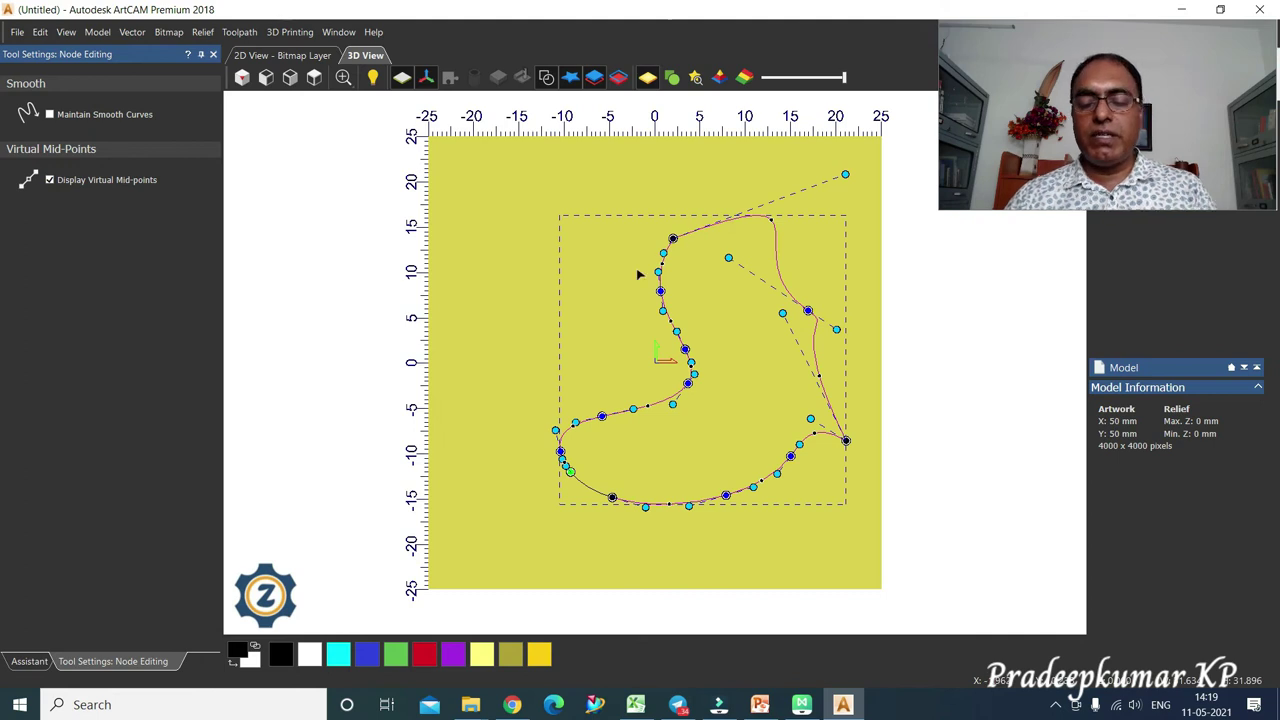
left_click(660, 291)
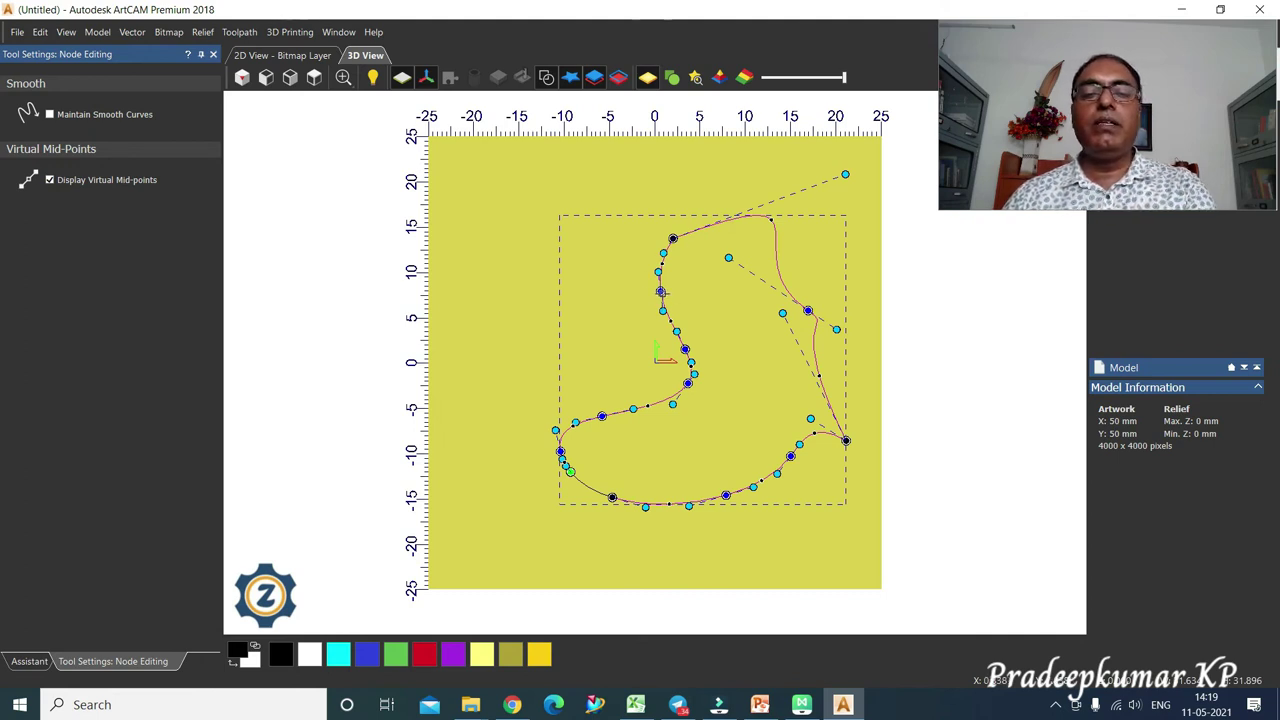
left_click_drag(660, 291, 581, 276)
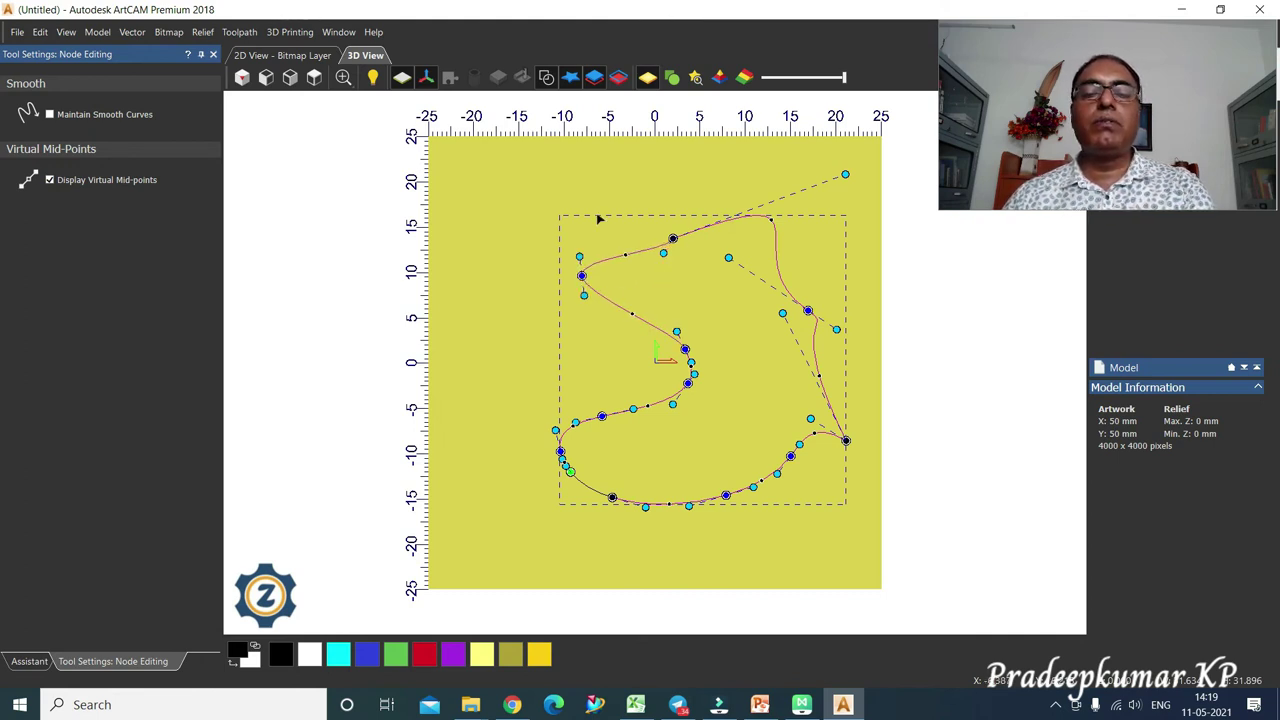
- Delete the edited curve and the short leftover piece, and close node editing
key("Delete")
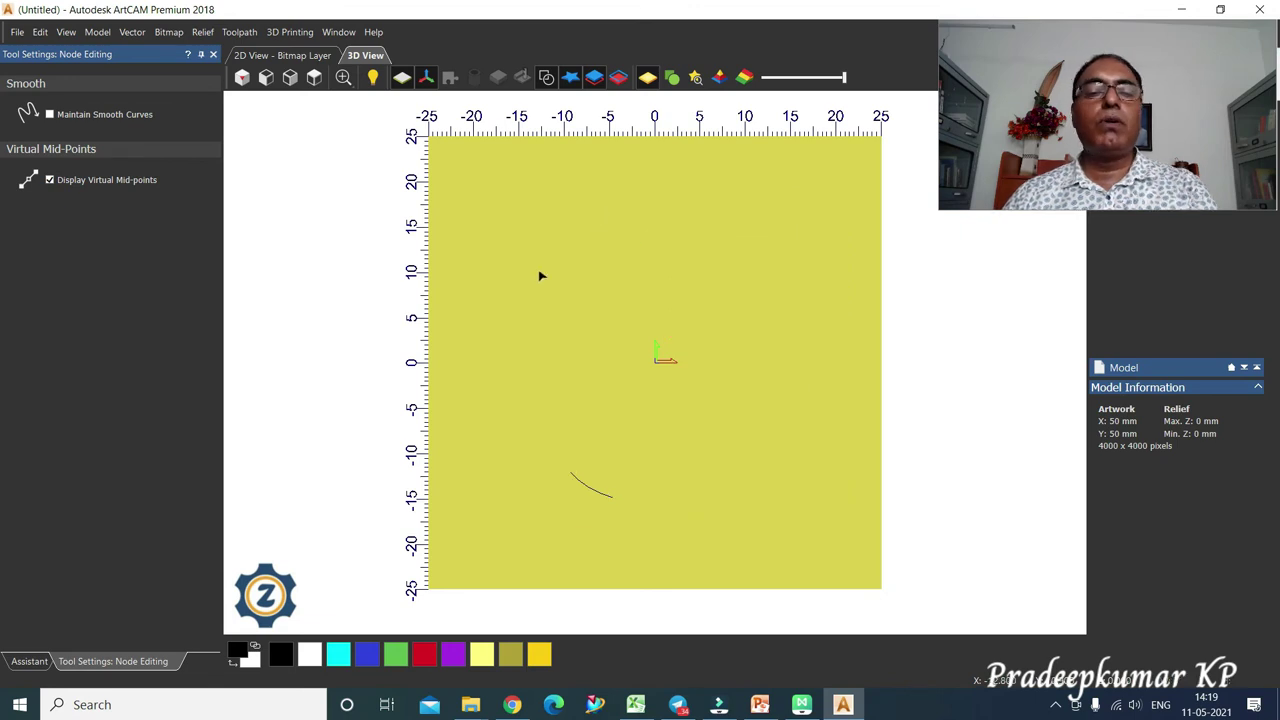
left_click(598, 492)
key("Delete")
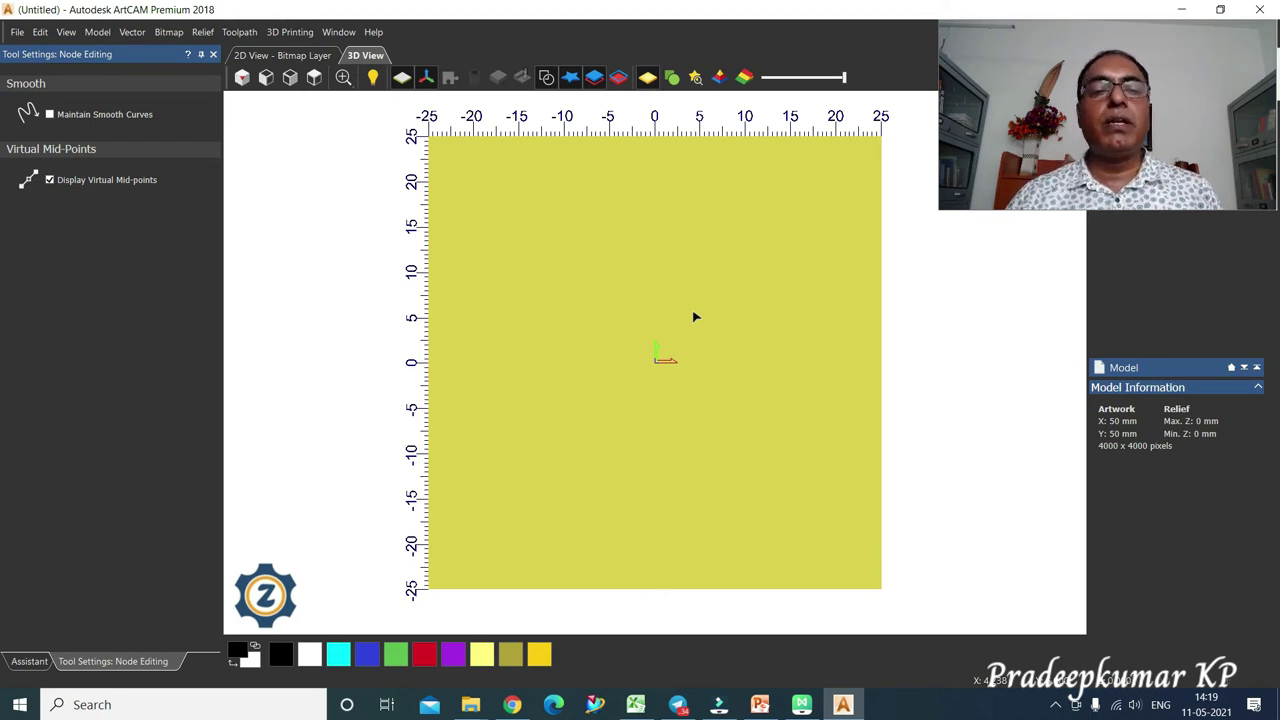
left_click(213, 55)
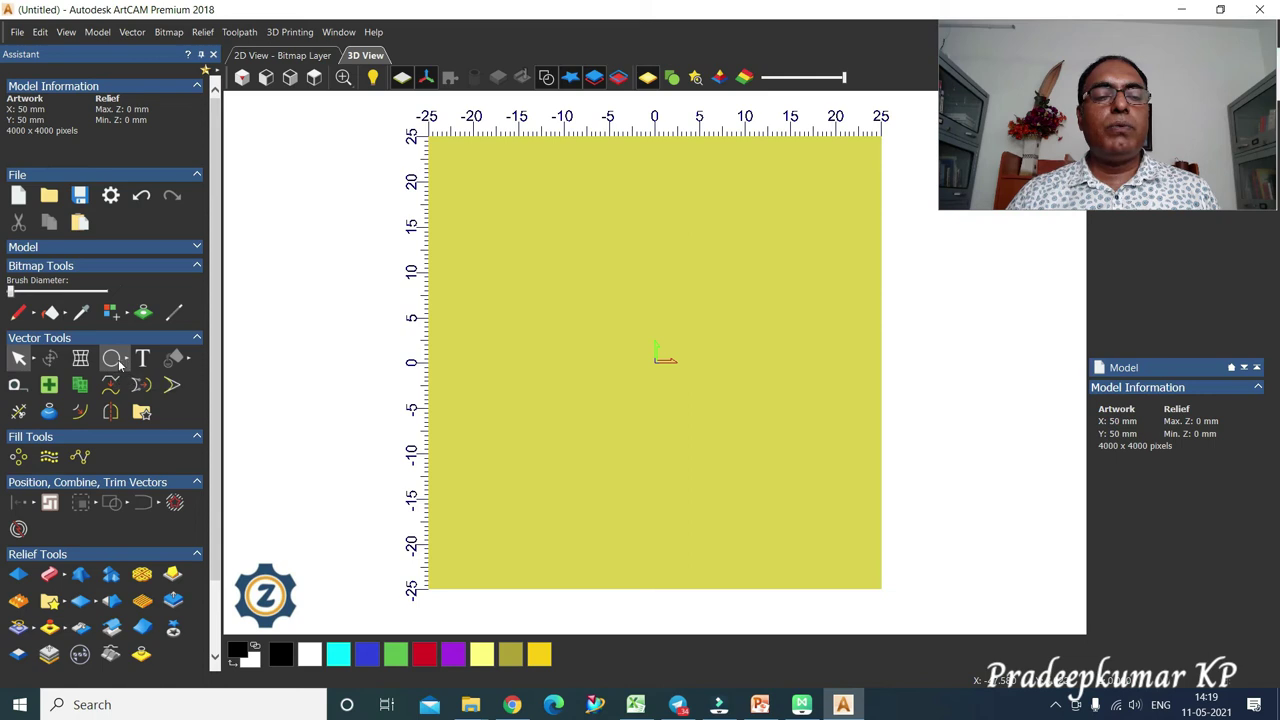
- Create a circle about 24.2 mm in diameter centred at about X 0.18, Y 4.57, and close circle creation
left_click(112, 359)
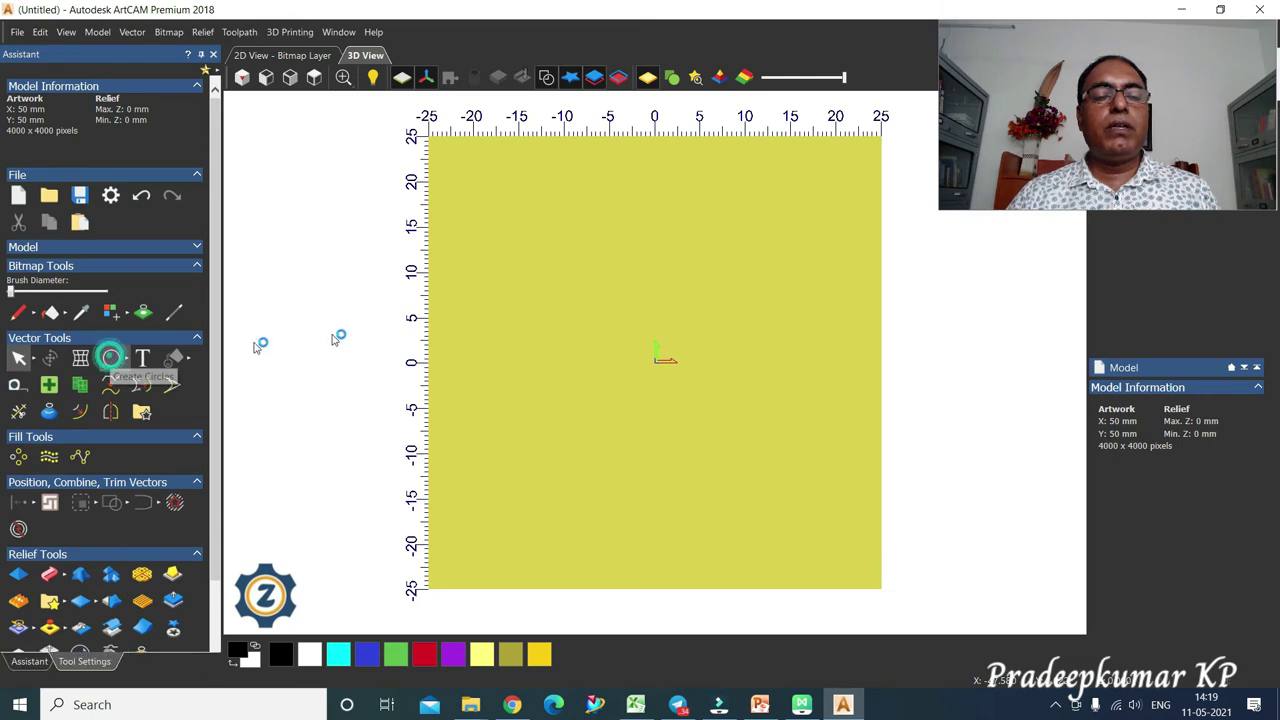
left_click(657, 320)
left_click(600, 416)
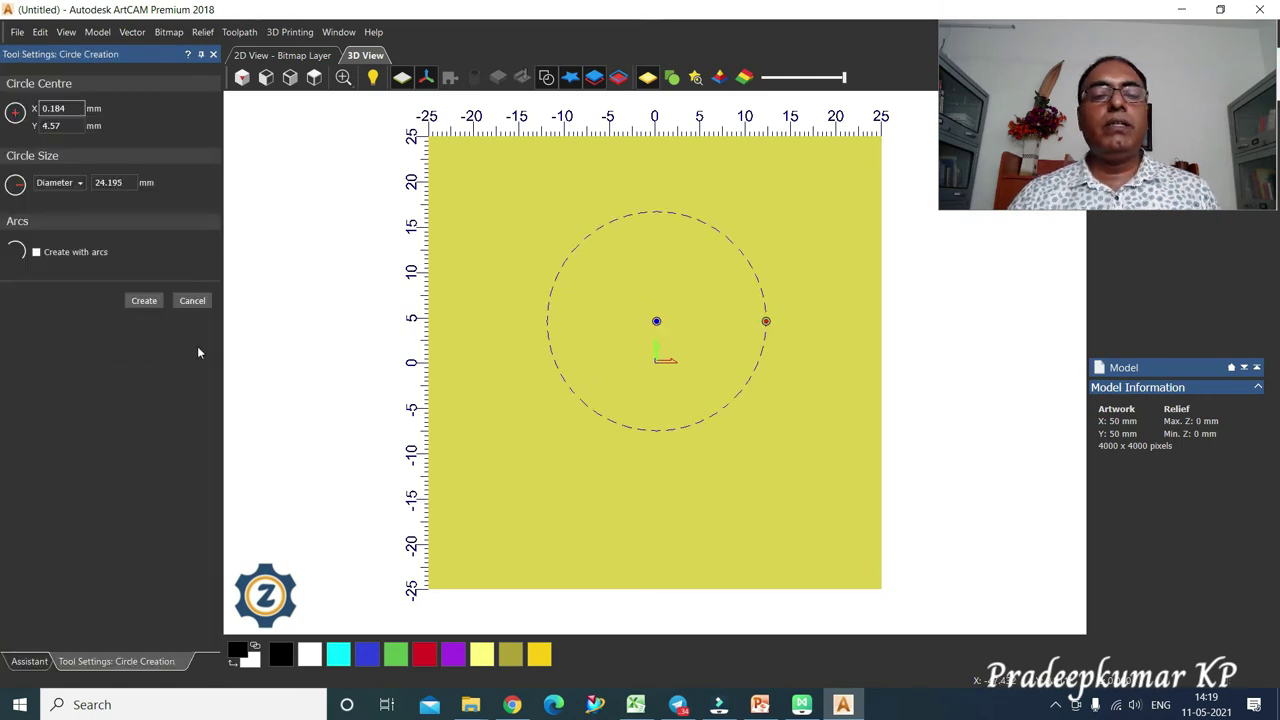
left_click(143, 303)
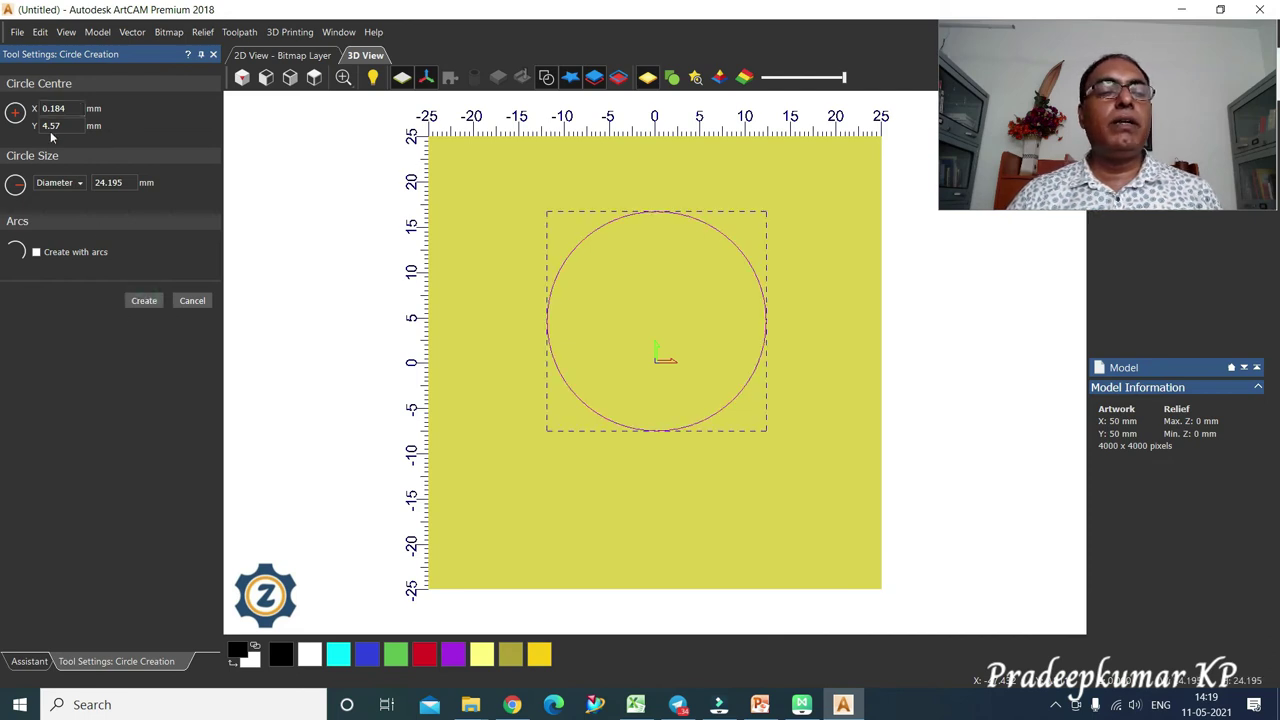
left_click(193, 301)
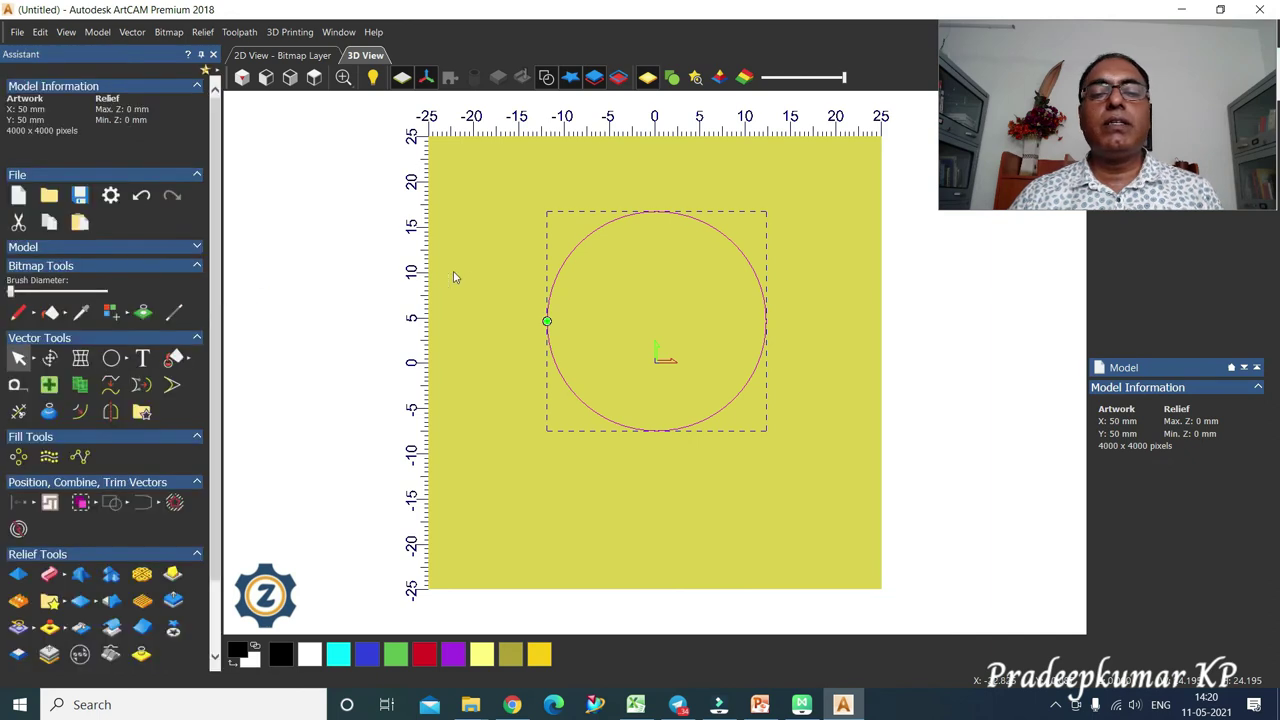
- Select the new circle, view its size, position, move, rotate and shear settings in the Transform tool, and close the tool
left_click(505, 249)
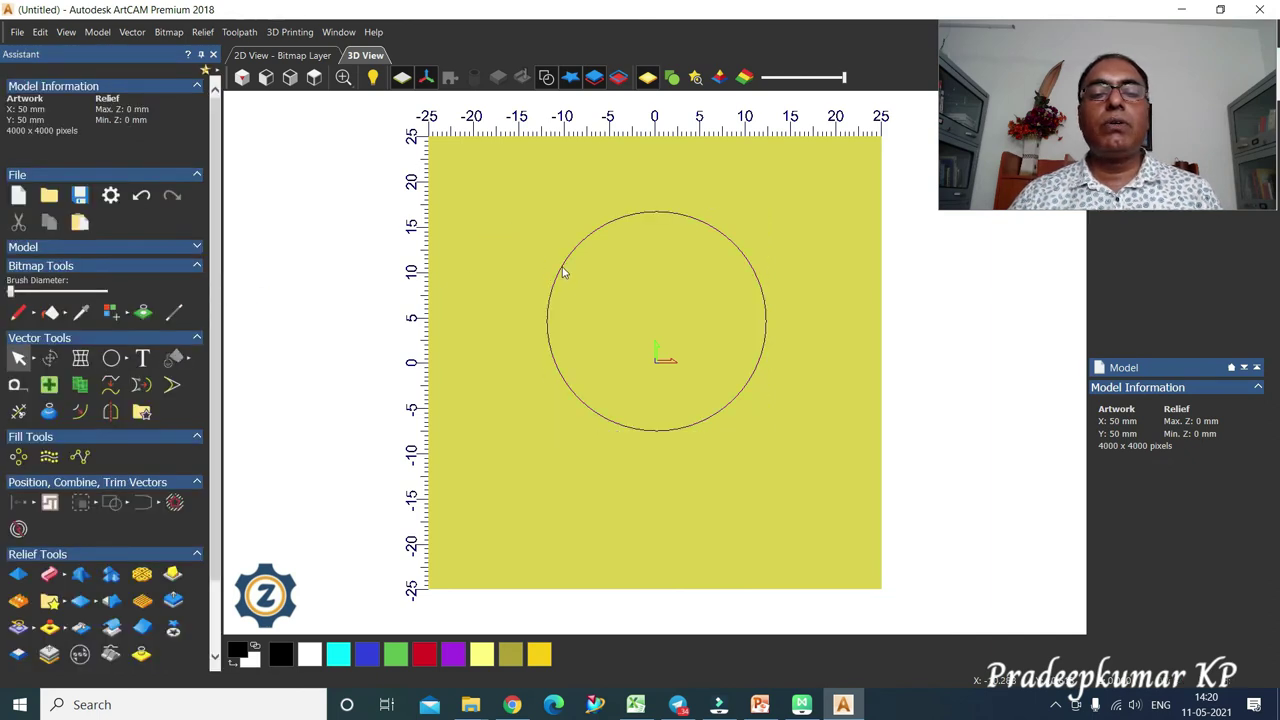
left_click(559, 271)
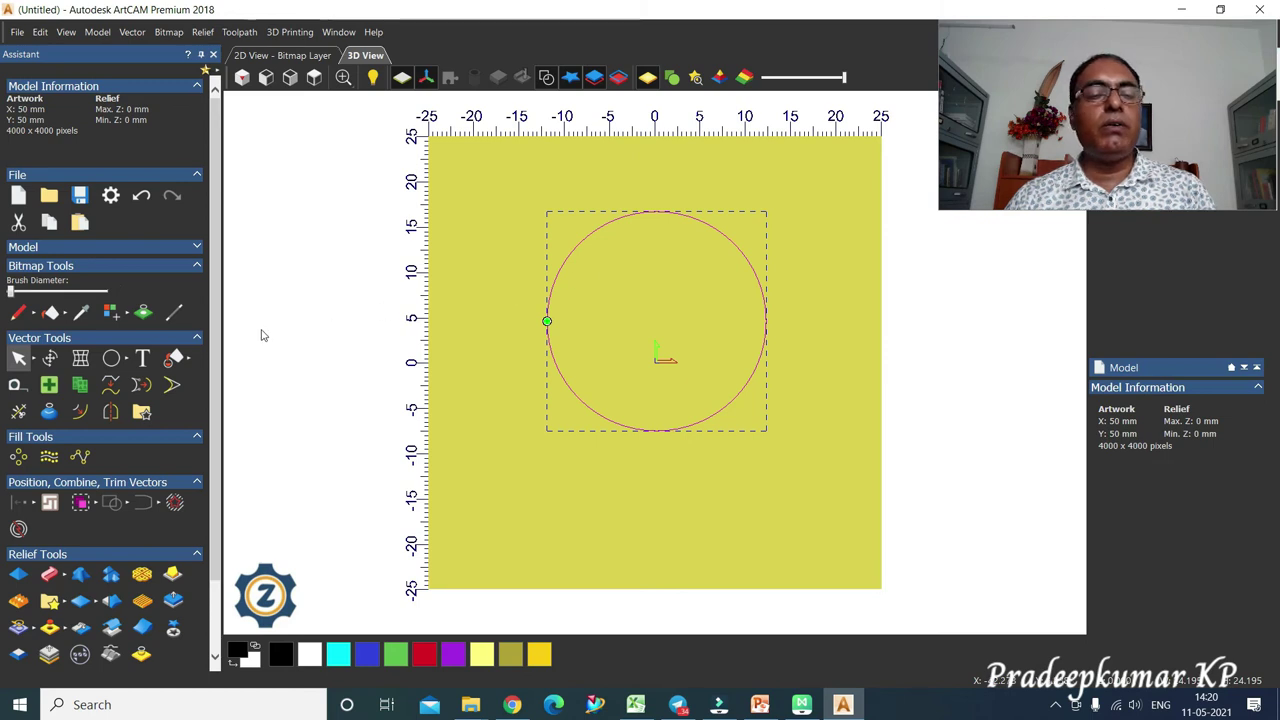
left_click(50, 359)
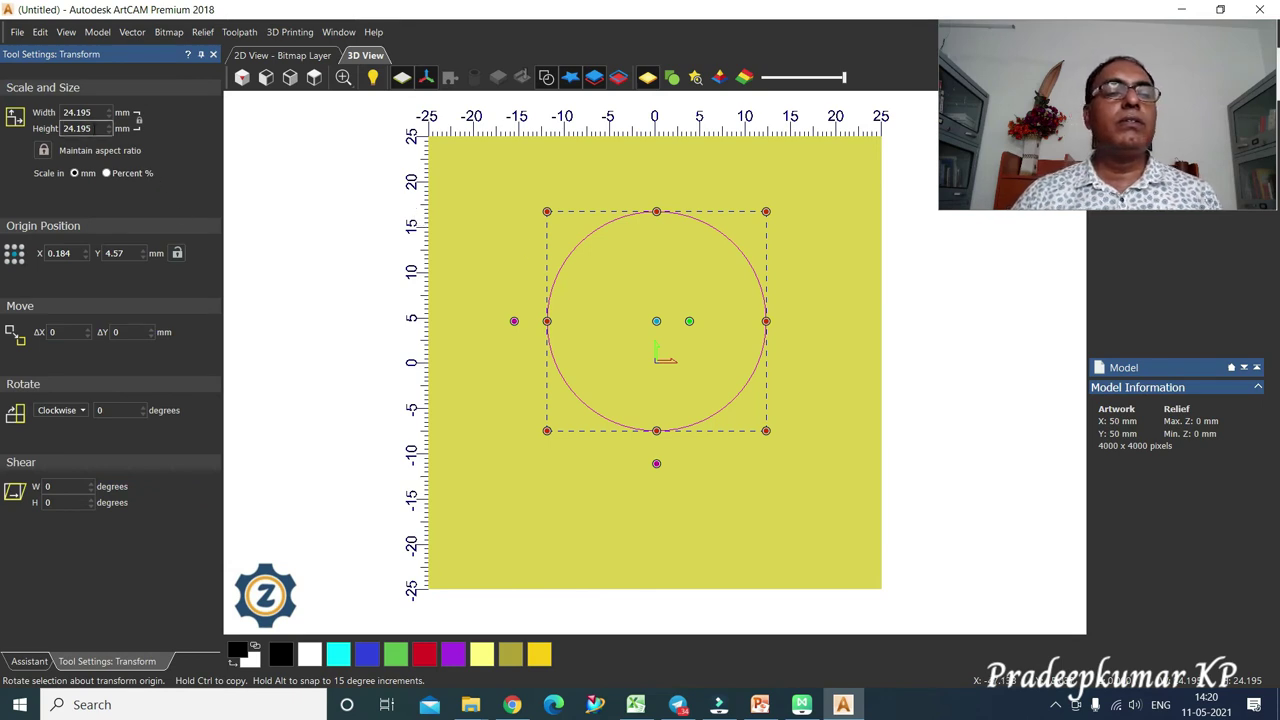
left_click(213, 54)
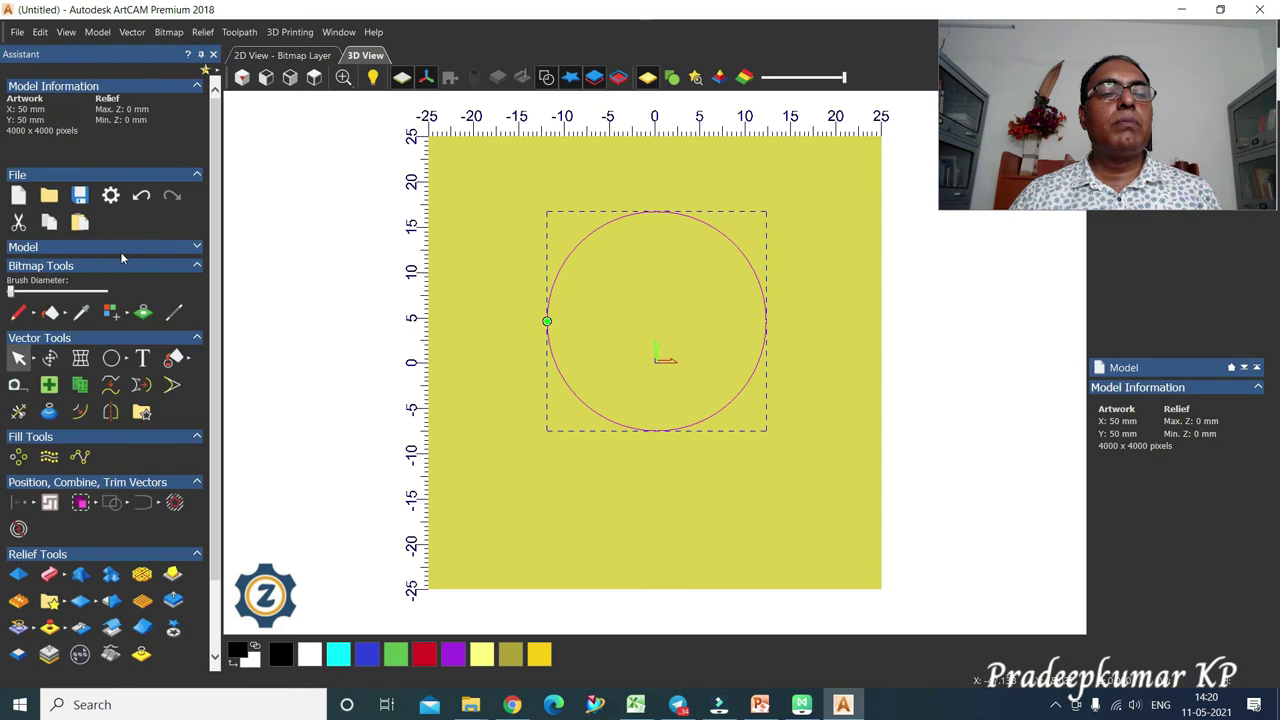
- Open the Transform tool for the circle and scale it to a width of 23 mm with the aspect ratio maintained
left_click(528, 376)
left_click(565, 388)
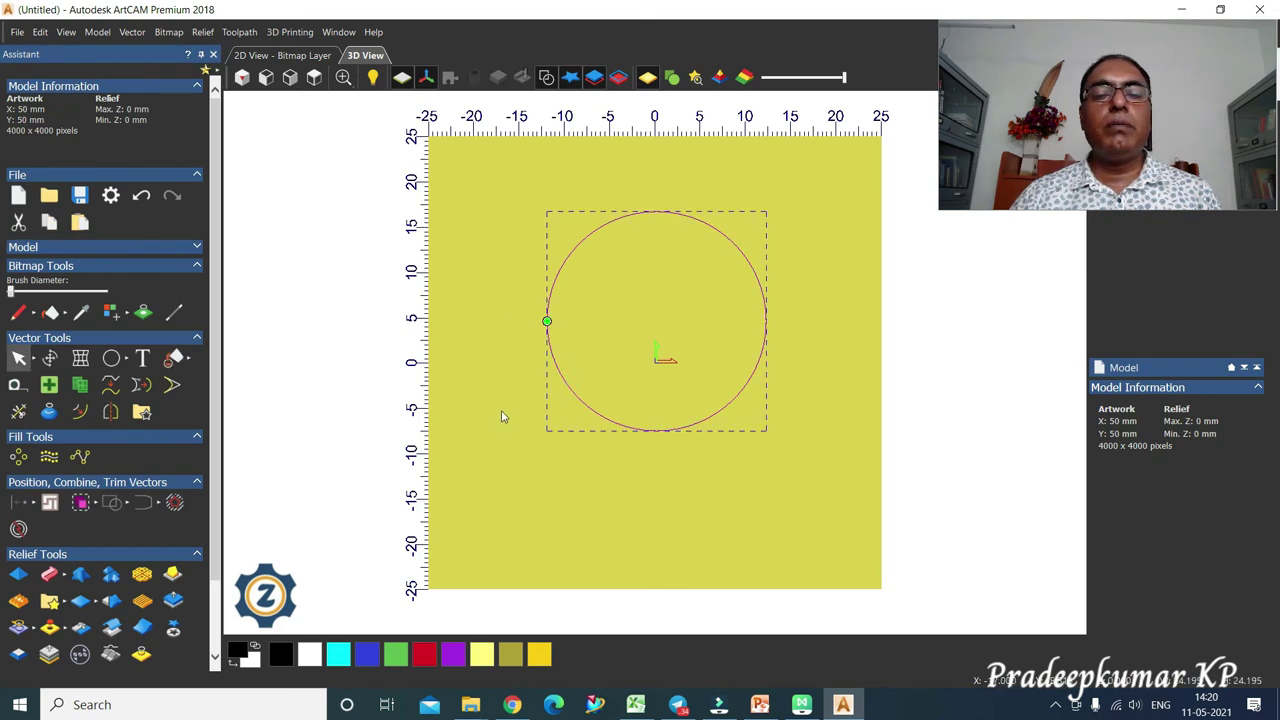
left_click(50, 359)
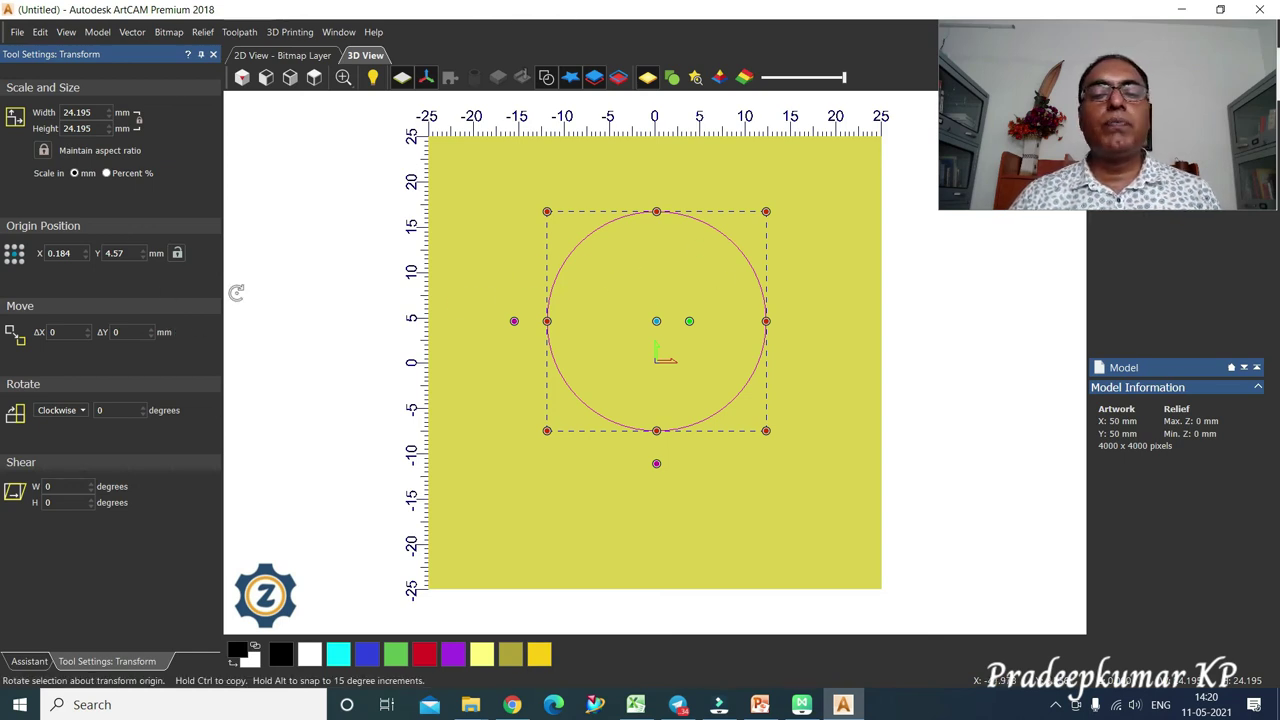
left_click(80, 113)
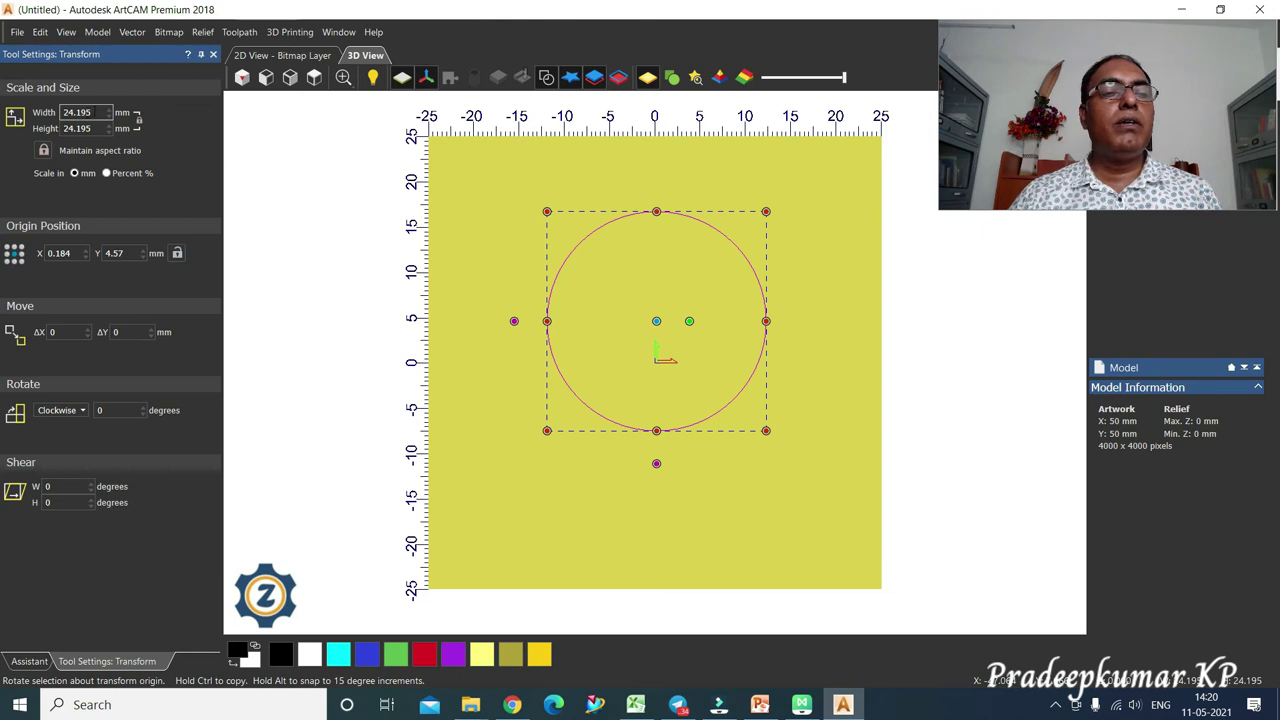
double_click(80, 113)
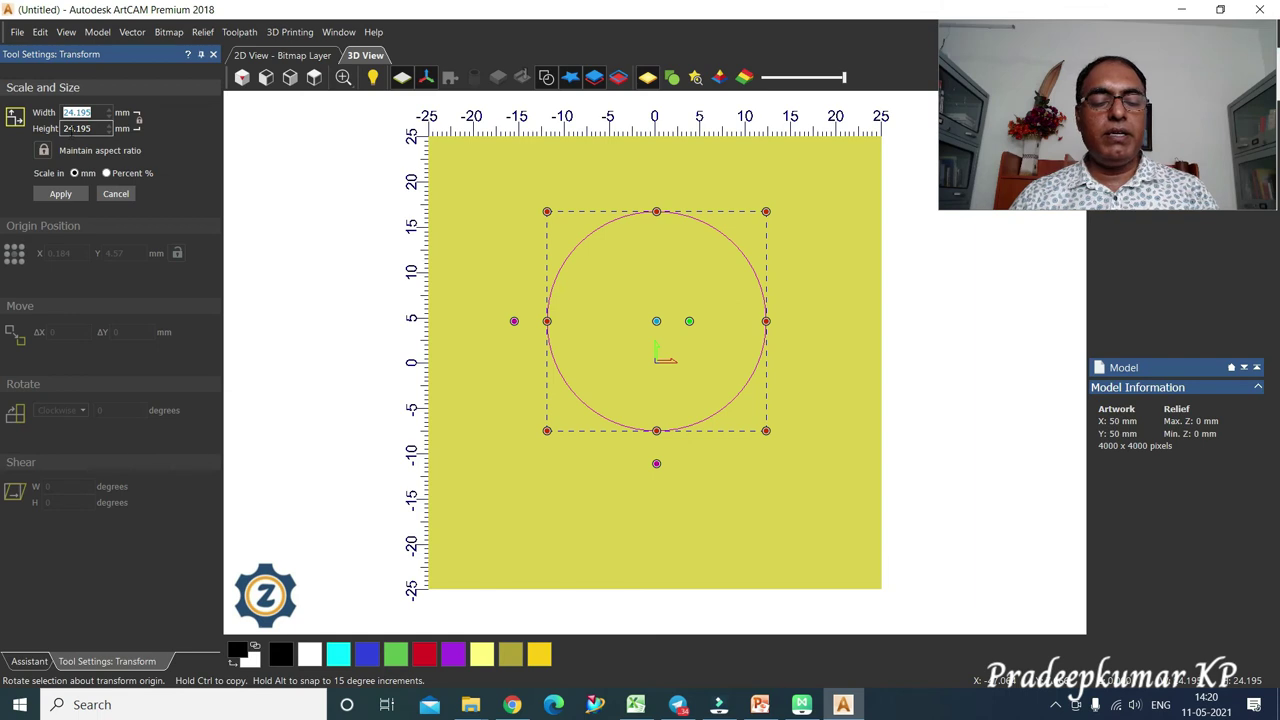
type("23")
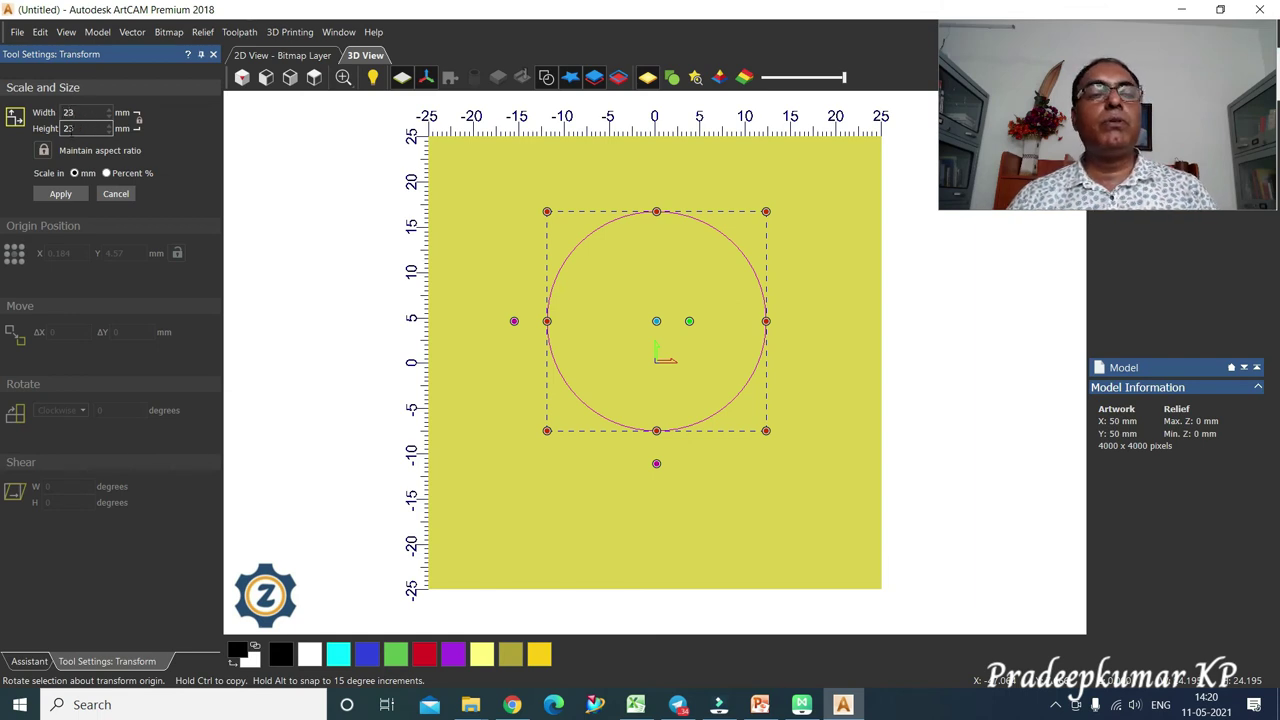
left_click(68, 194)
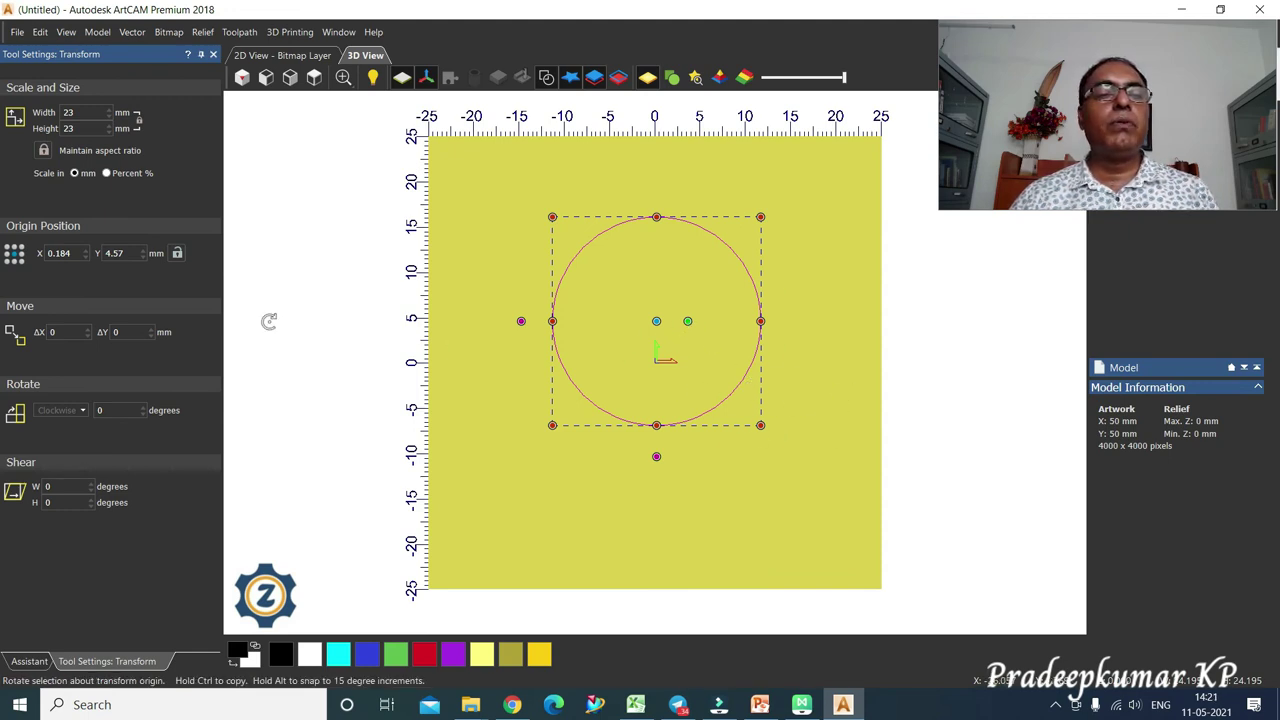
- Turn off the aspect ratio lock and stretch the circle to a height of 30 mm
left_click(44, 151)
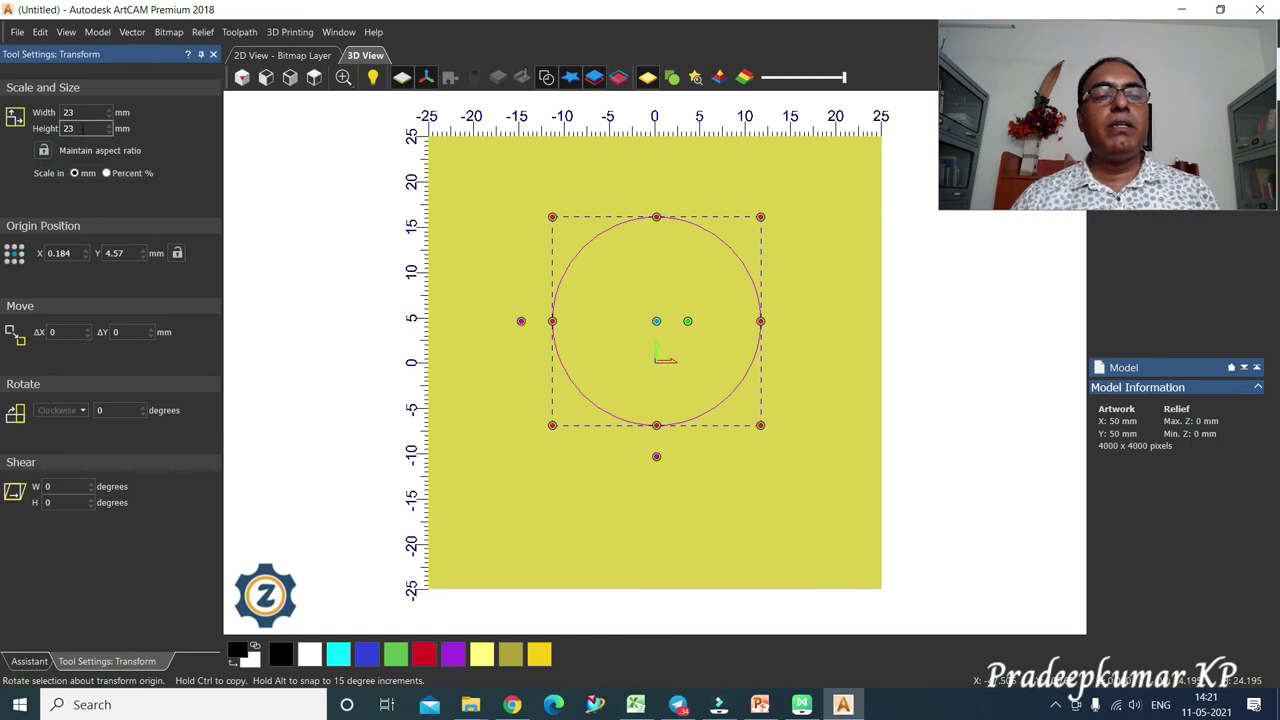
left_click(83, 128)
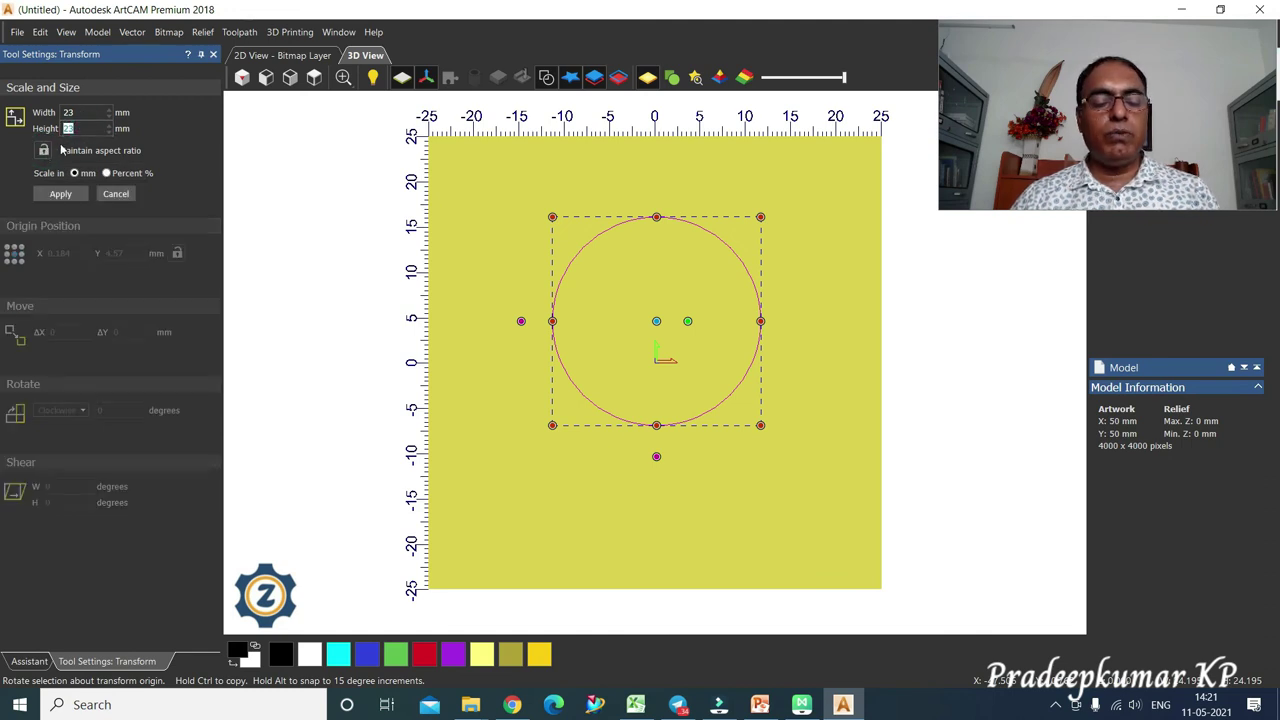
type("30")
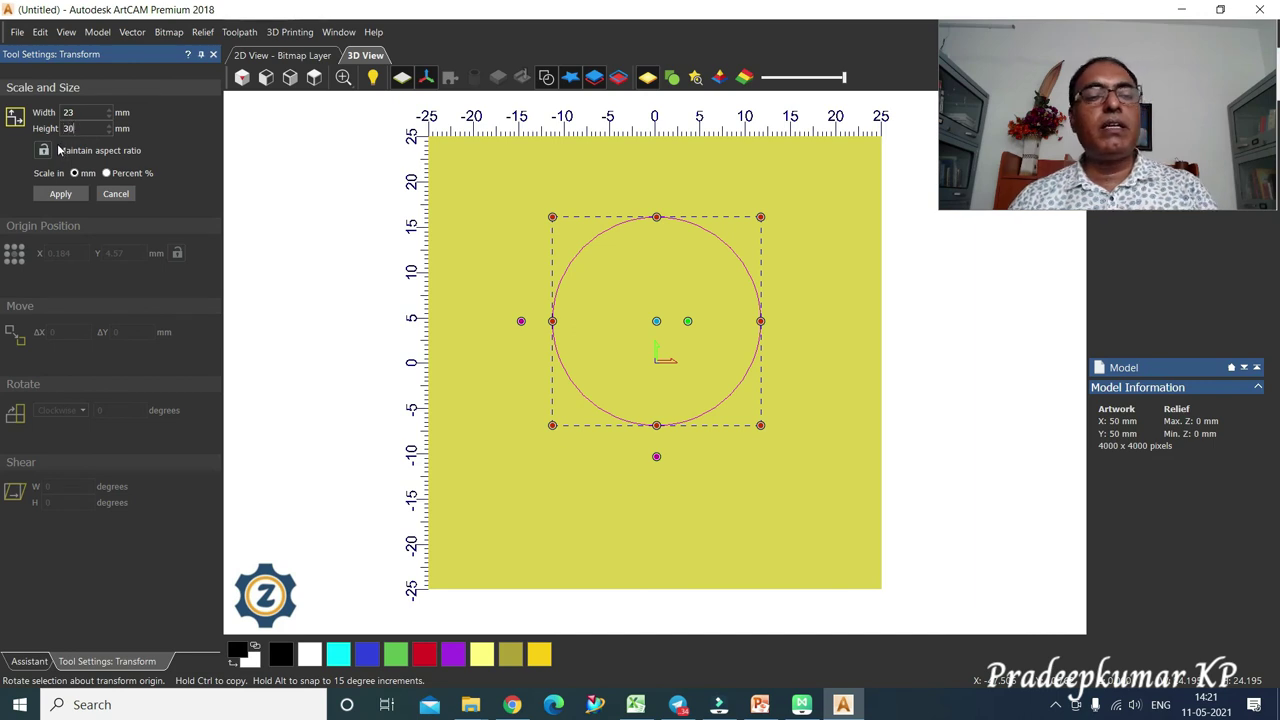
left_click(59, 193)
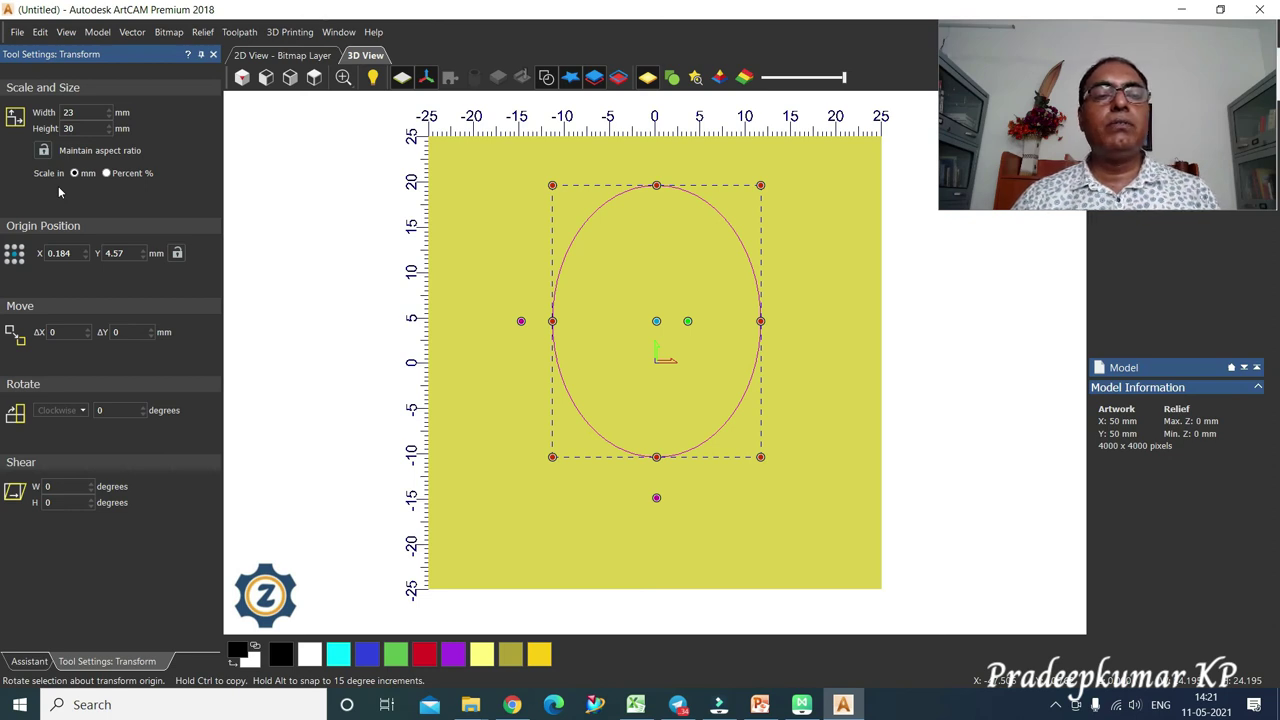
left_click(76, 112)
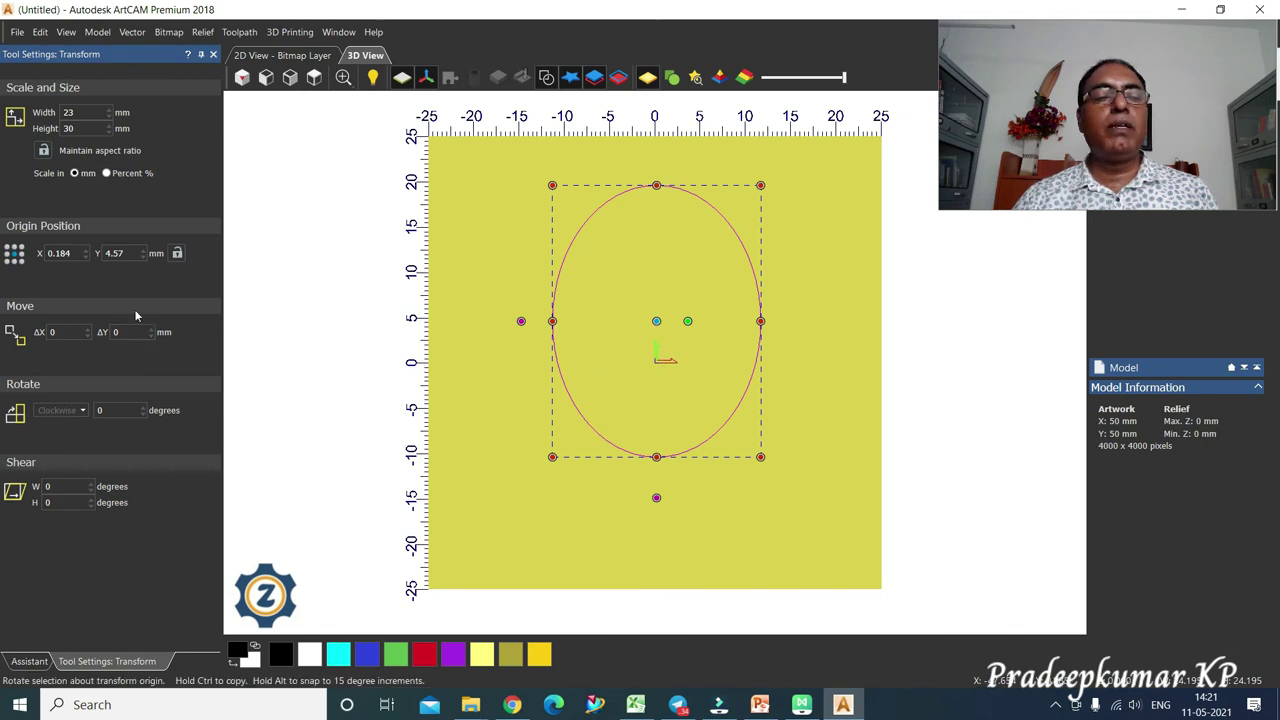
- Place the ellipse's centre at the model origin by setting its origin position to X 0, Y 0 mm
double_click(62, 253)
type("0")
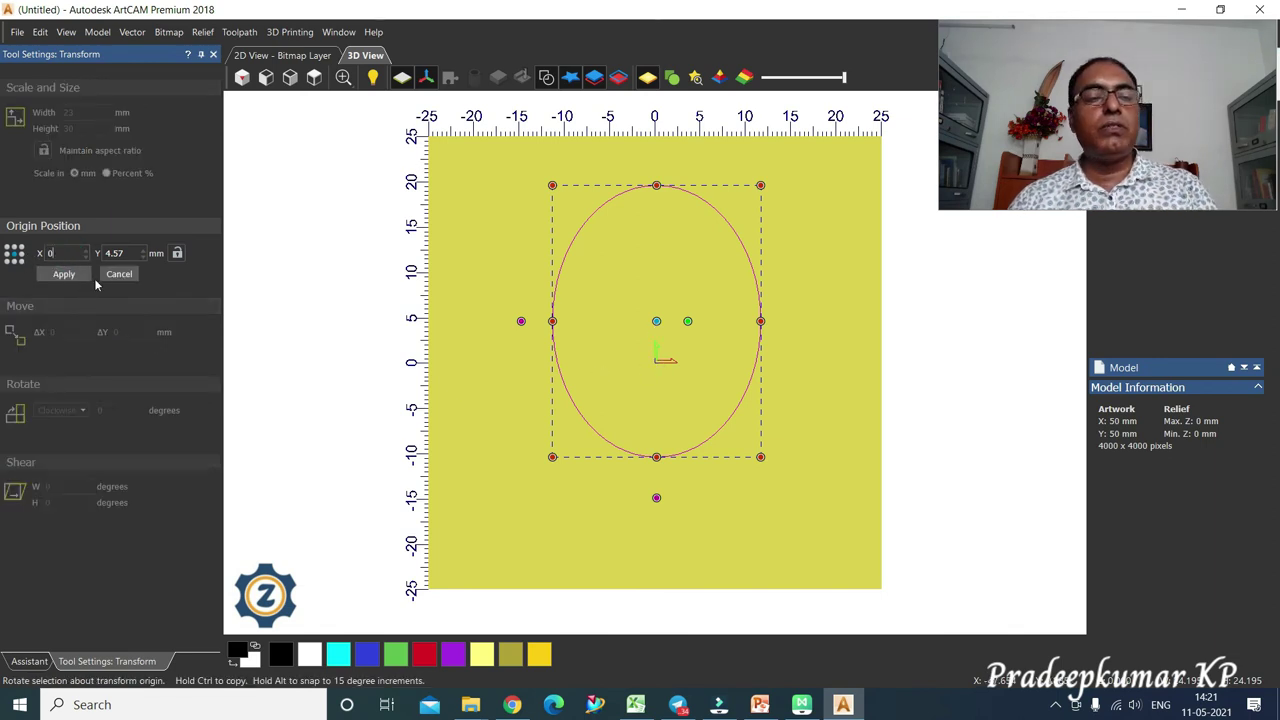
double_click(112, 253)
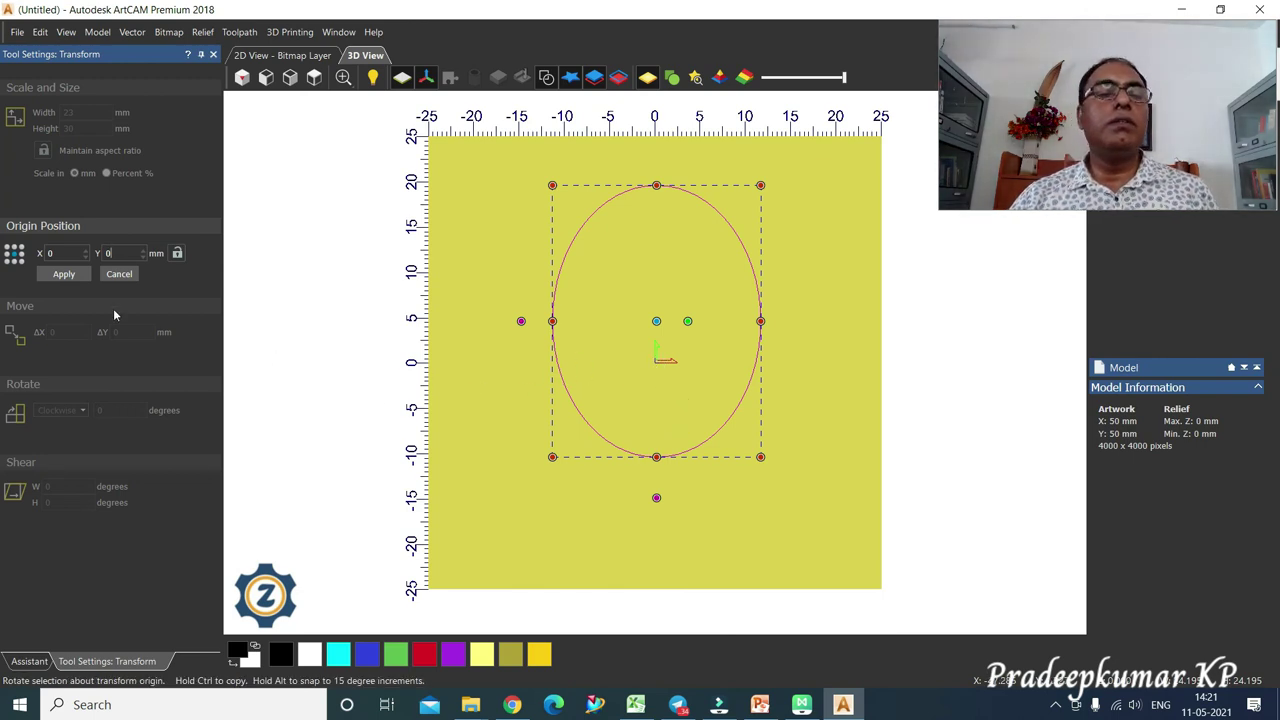
left_click(74, 274)
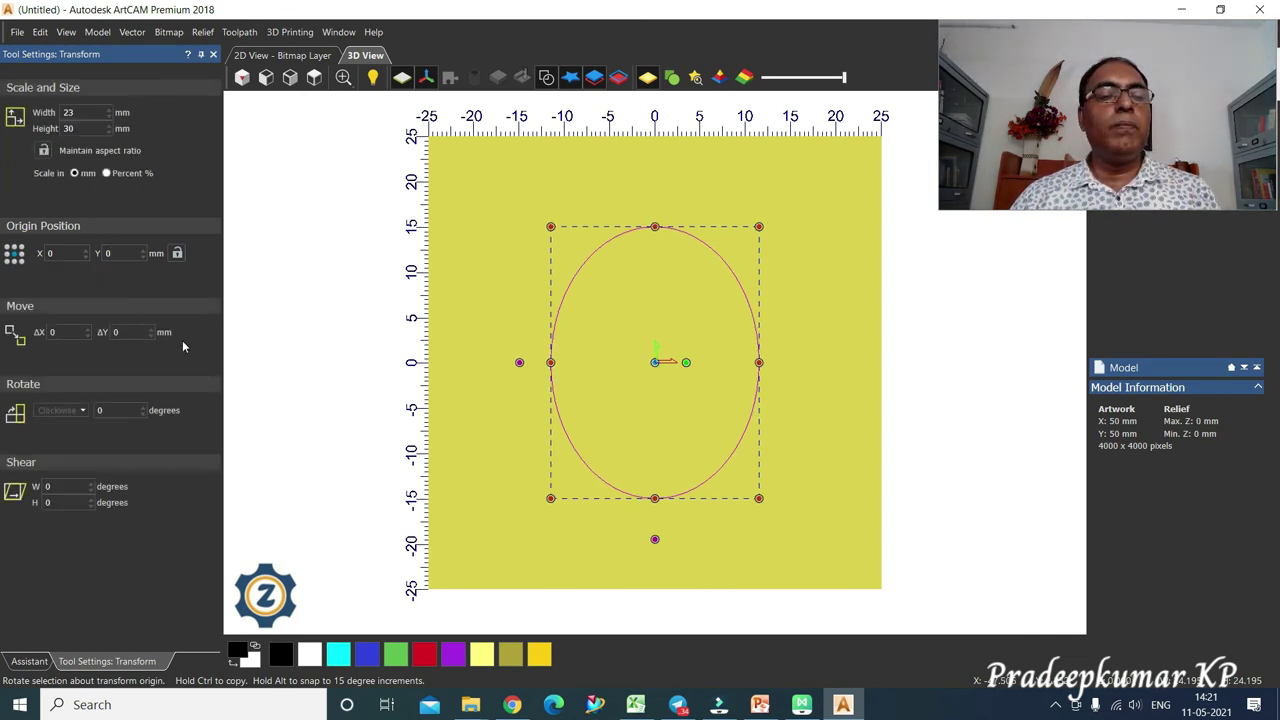
- Move the ellipse by a relative distance of 10 mm in X
left_click(72, 333)
double_click(70, 333)
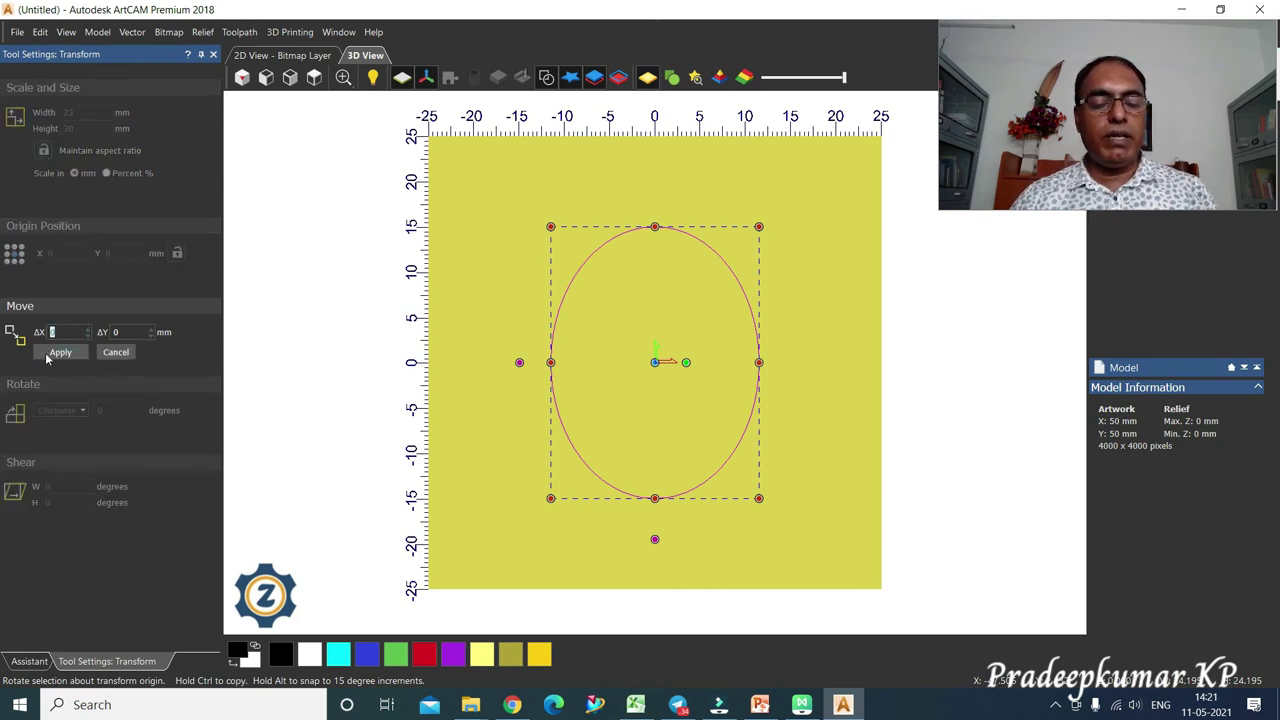
left_click(52, 355)
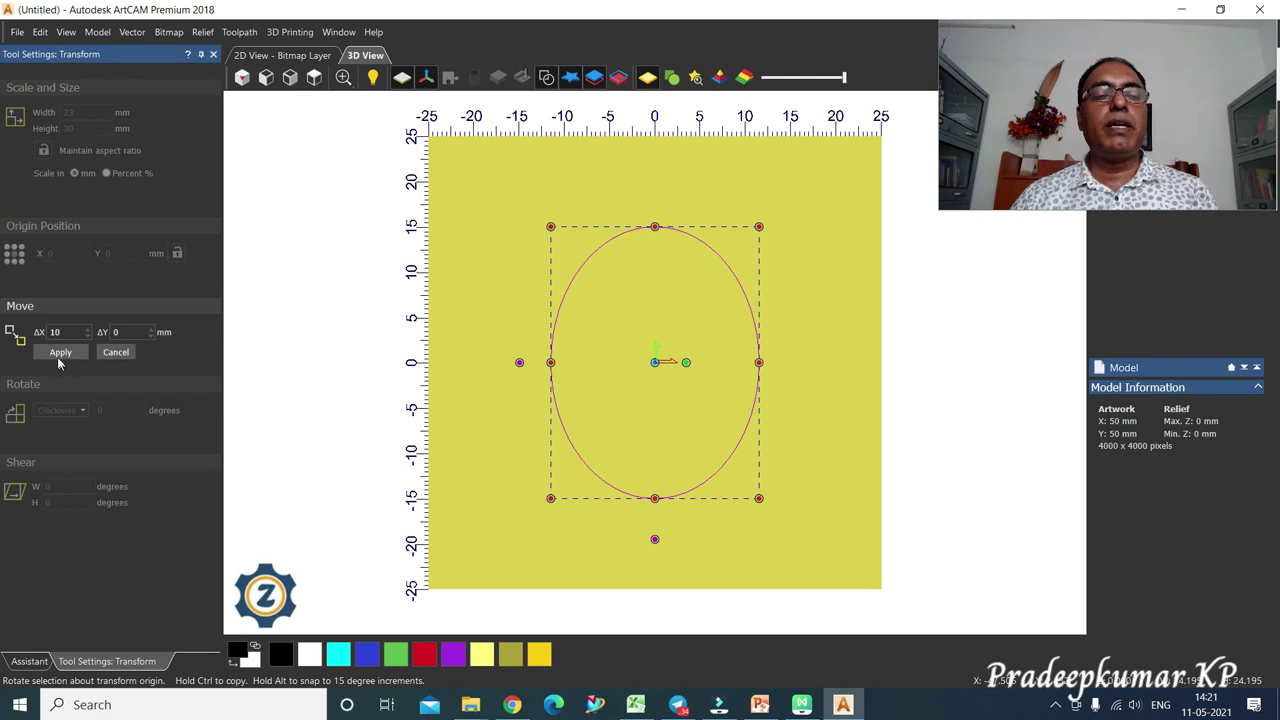
left_click(58, 355)
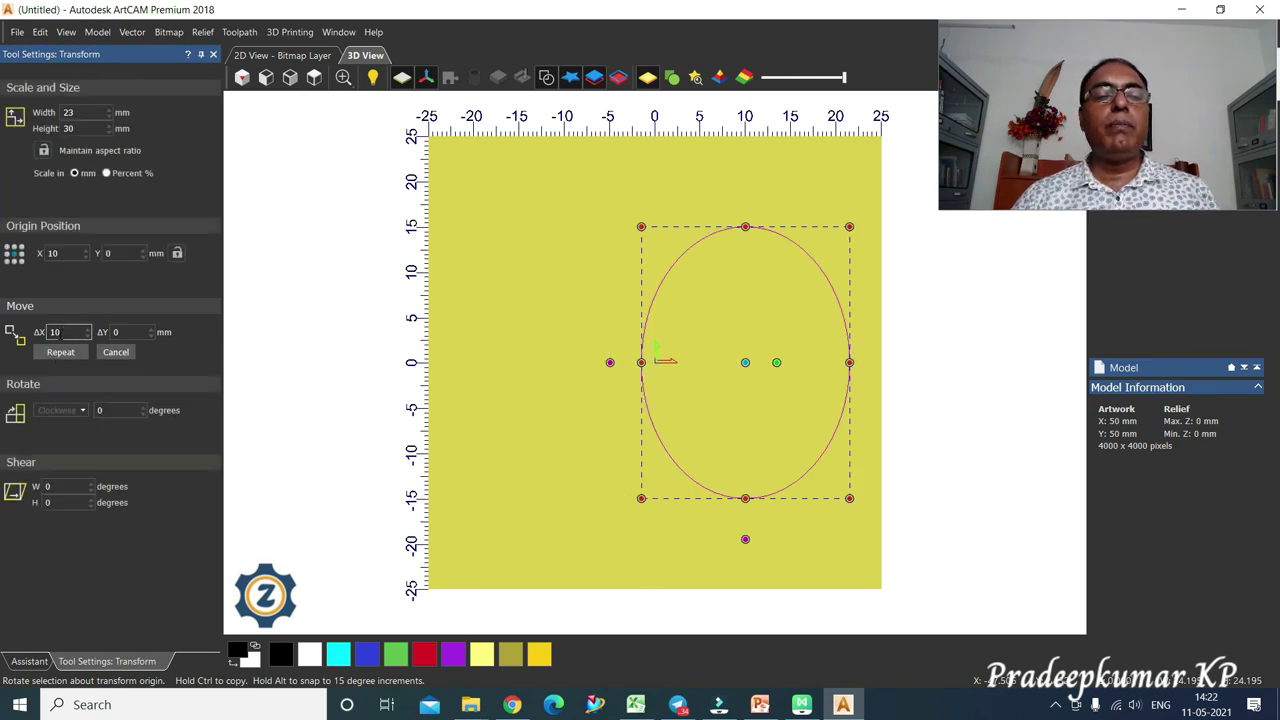
- Rotate the ellipse 12 degrees clockwise about its centre, and discard the transformations made to the original circle
left_click(72, 411)
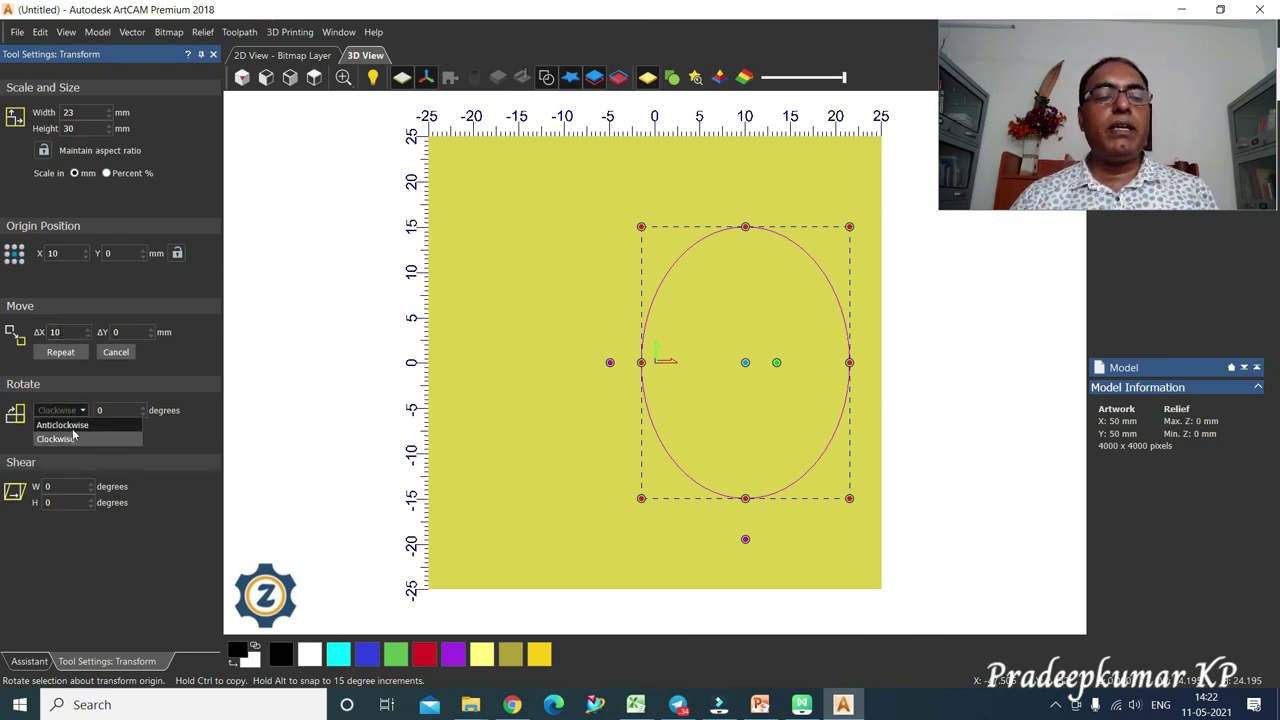
left_click(105, 412)
double_click(106, 410)
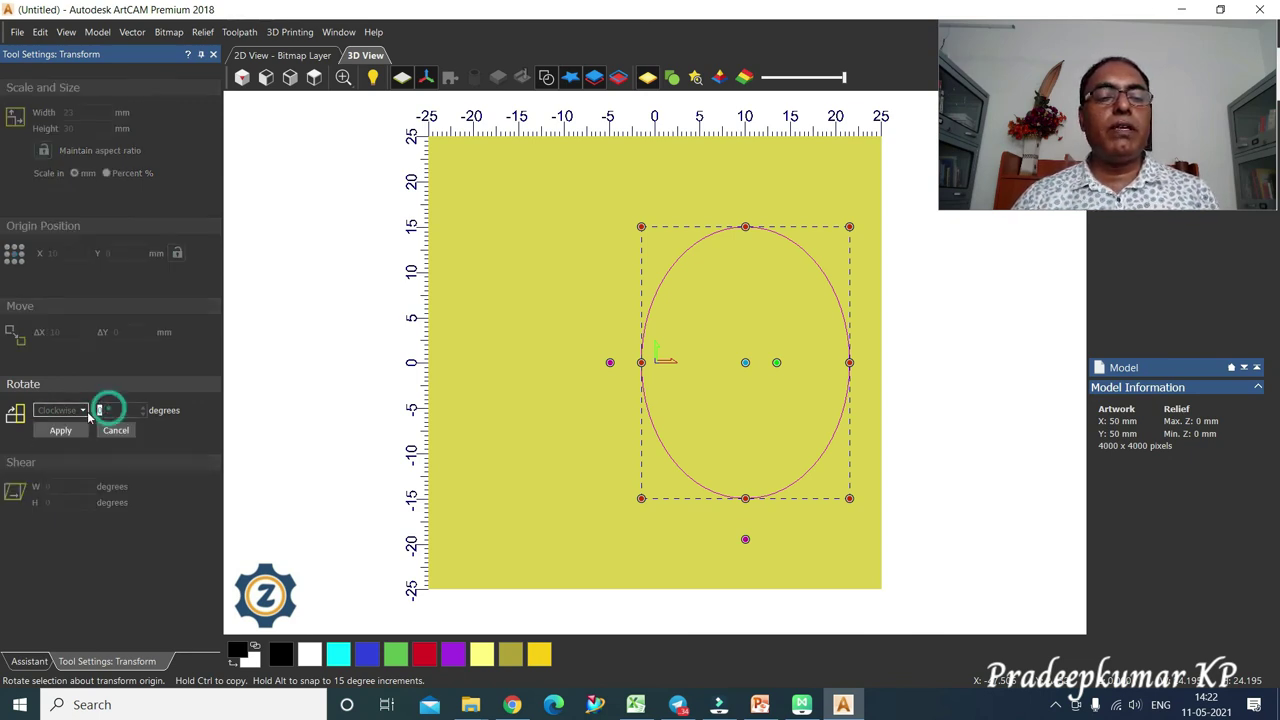
type("12")
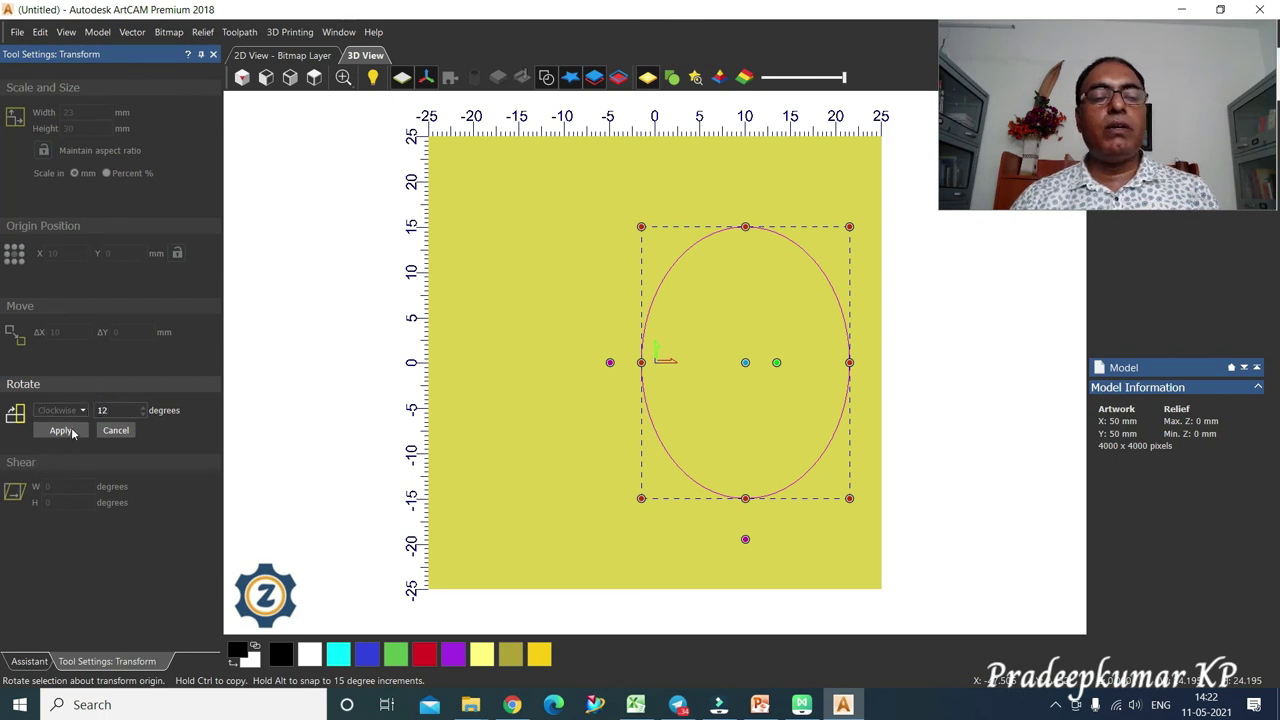
left_click(62, 430)
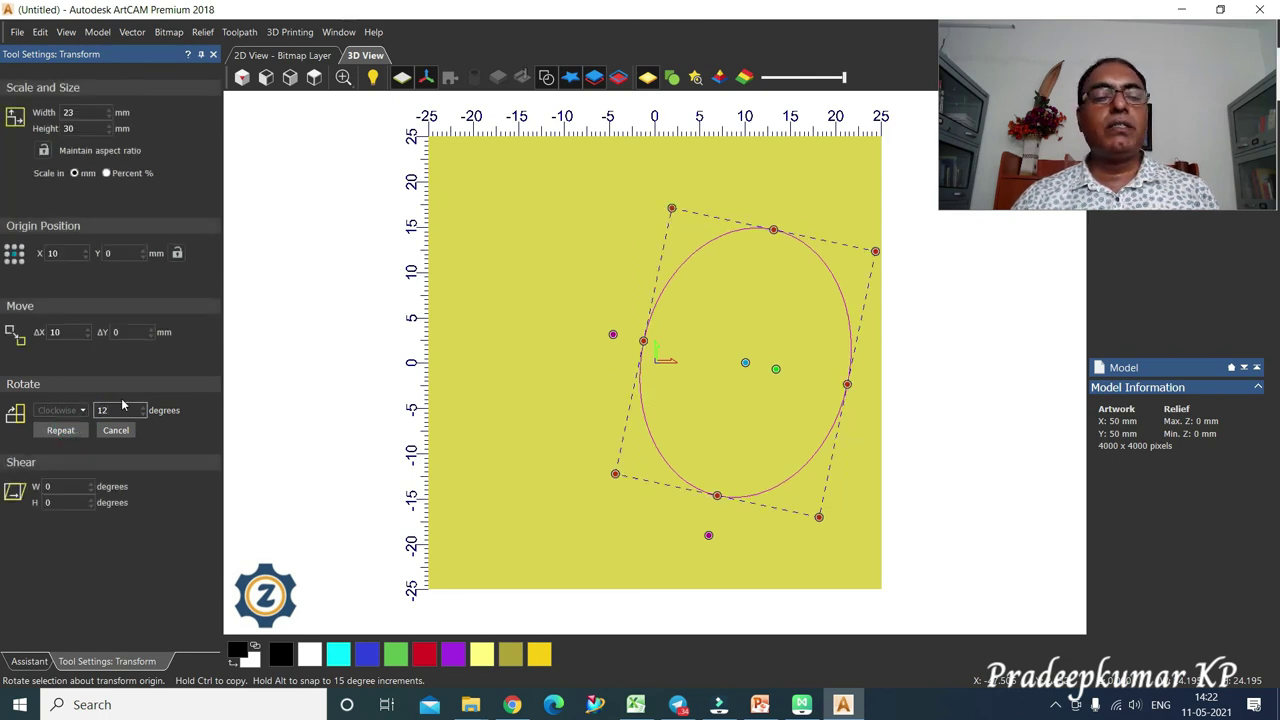
left_click(116, 430)
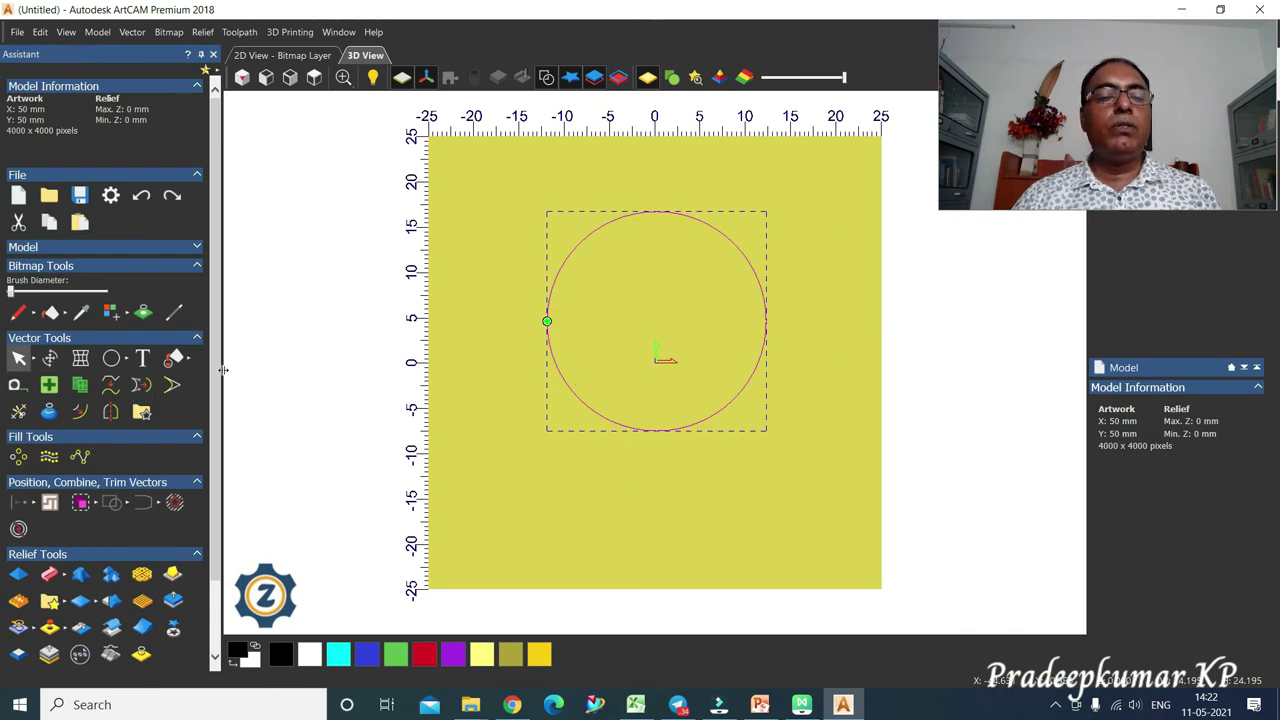
- Reopen the Transform tool for the circle and shear it by a width angle of 12 degrees
left_click(50, 358)
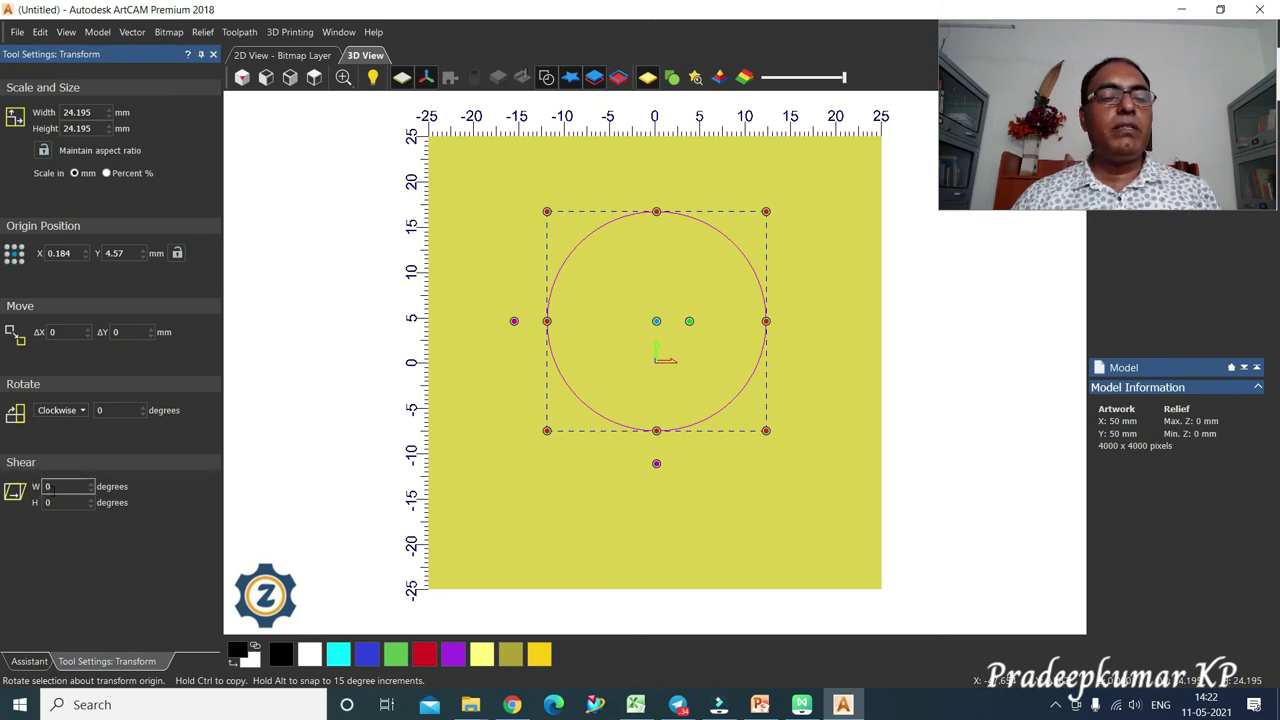
left_click(55, 487)
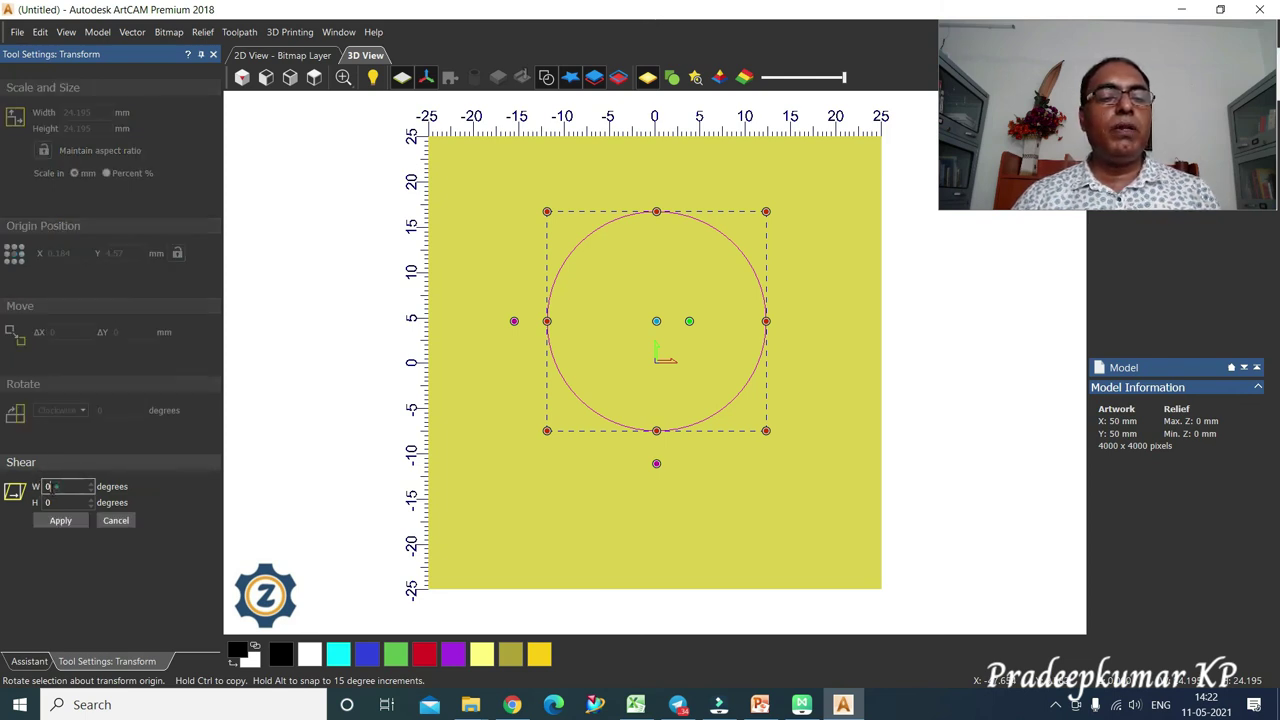
type("12")
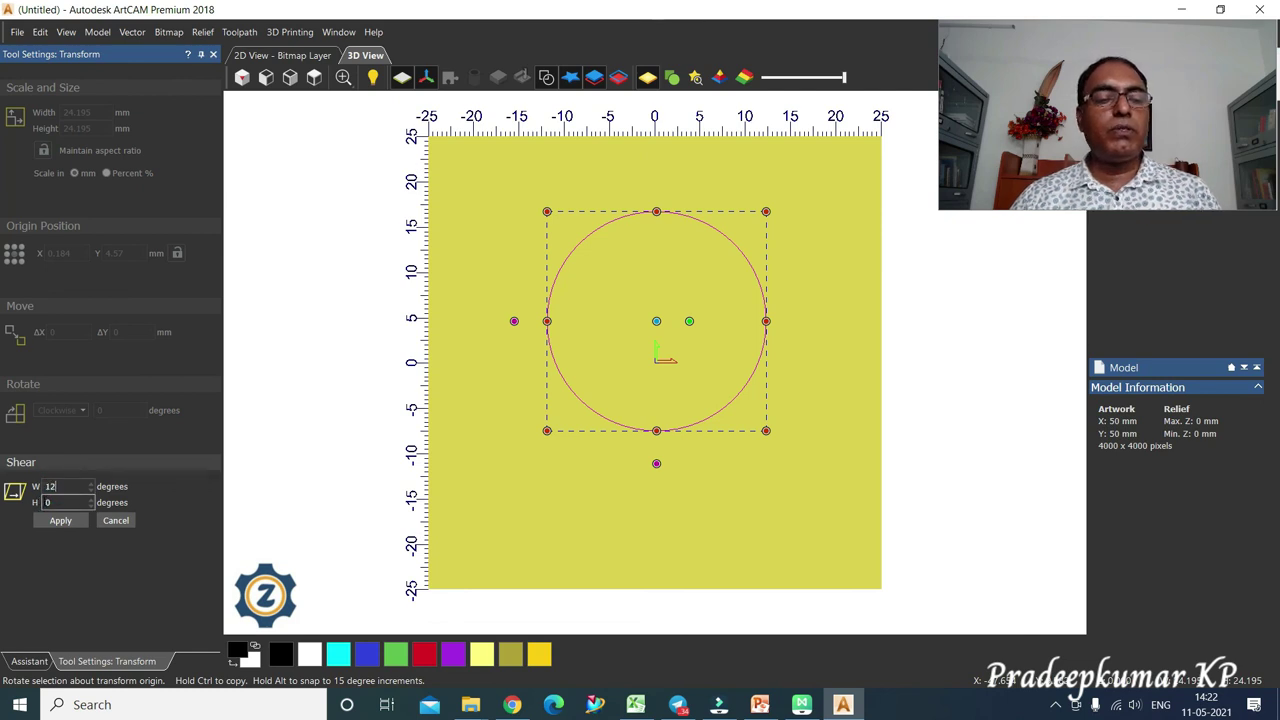
left_click(60, 521)
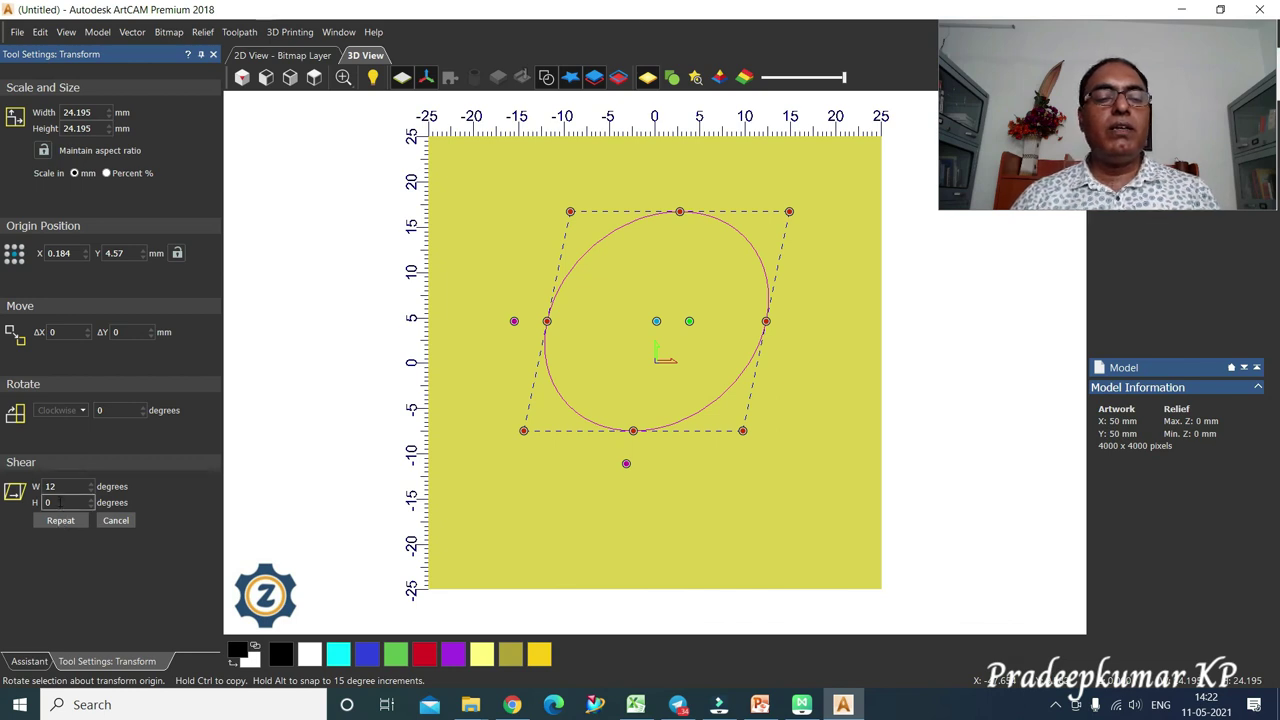
- Shear the shape again with both width and height angles at 12 degrees, close the Transform tool and deselect the vector
left_click_drag(60, 502, 40, 511)
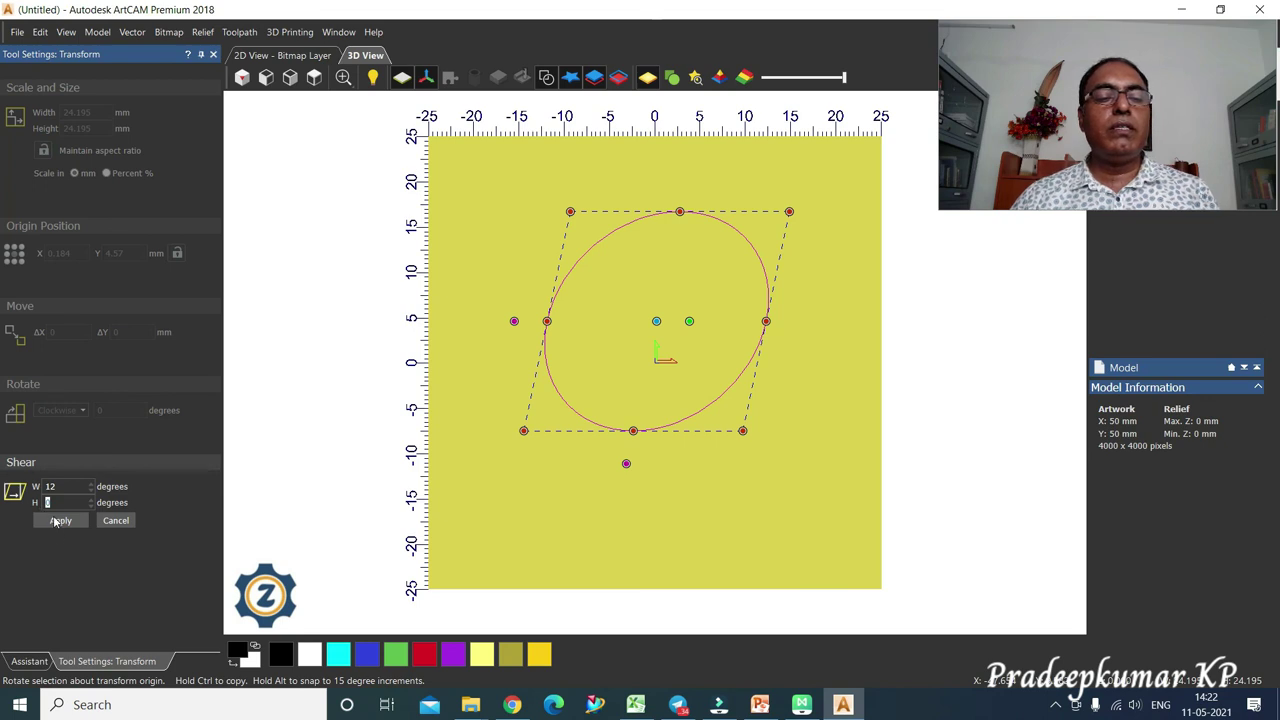
type("12")
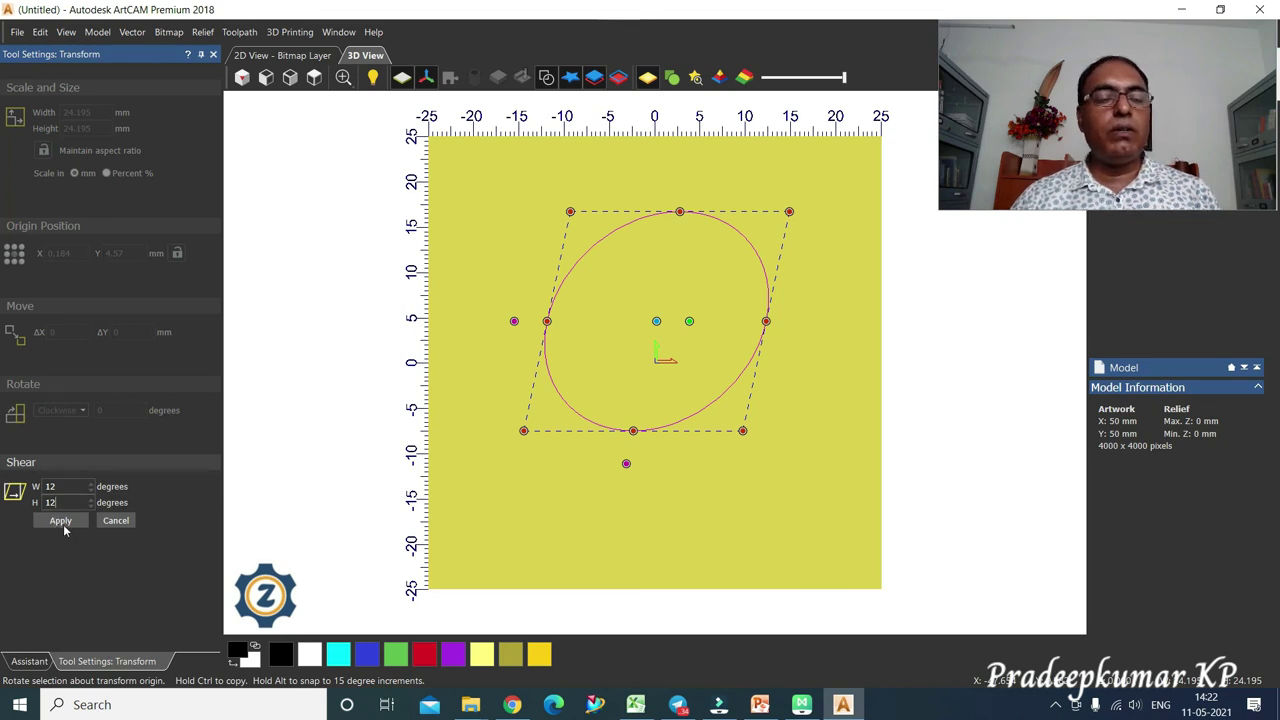
left_click(62, 522)
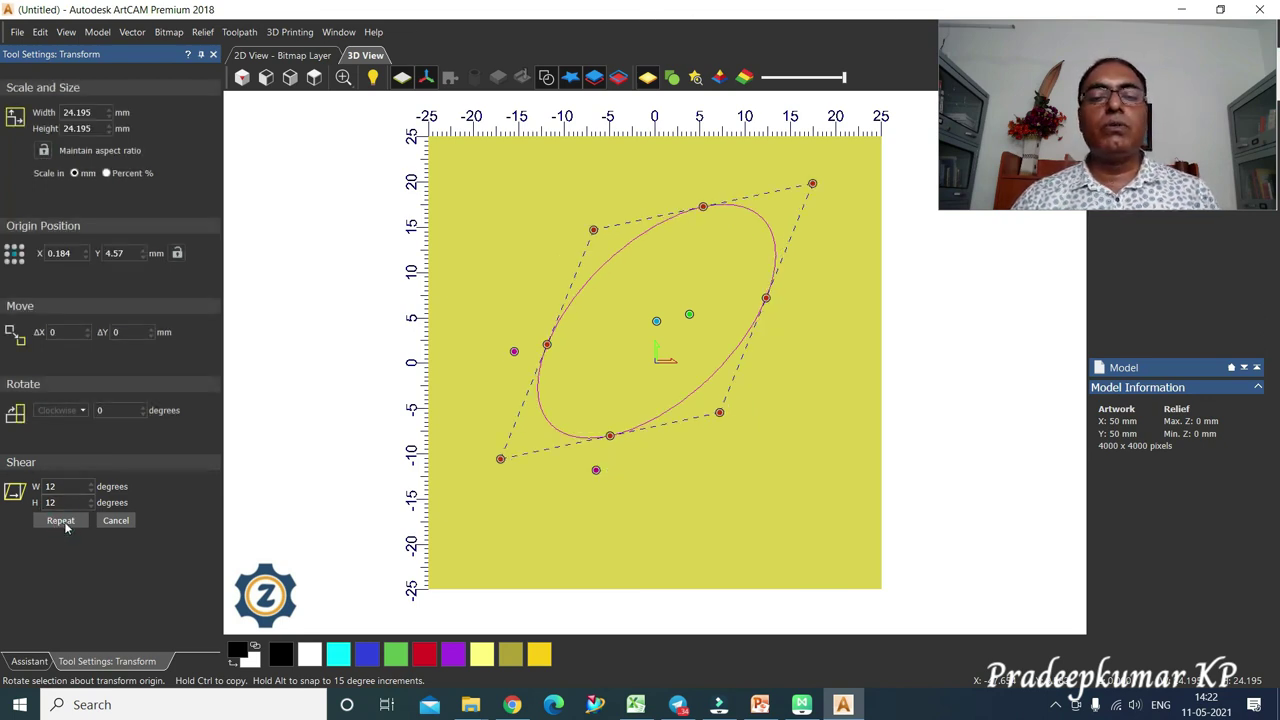
left_click(115, 521)
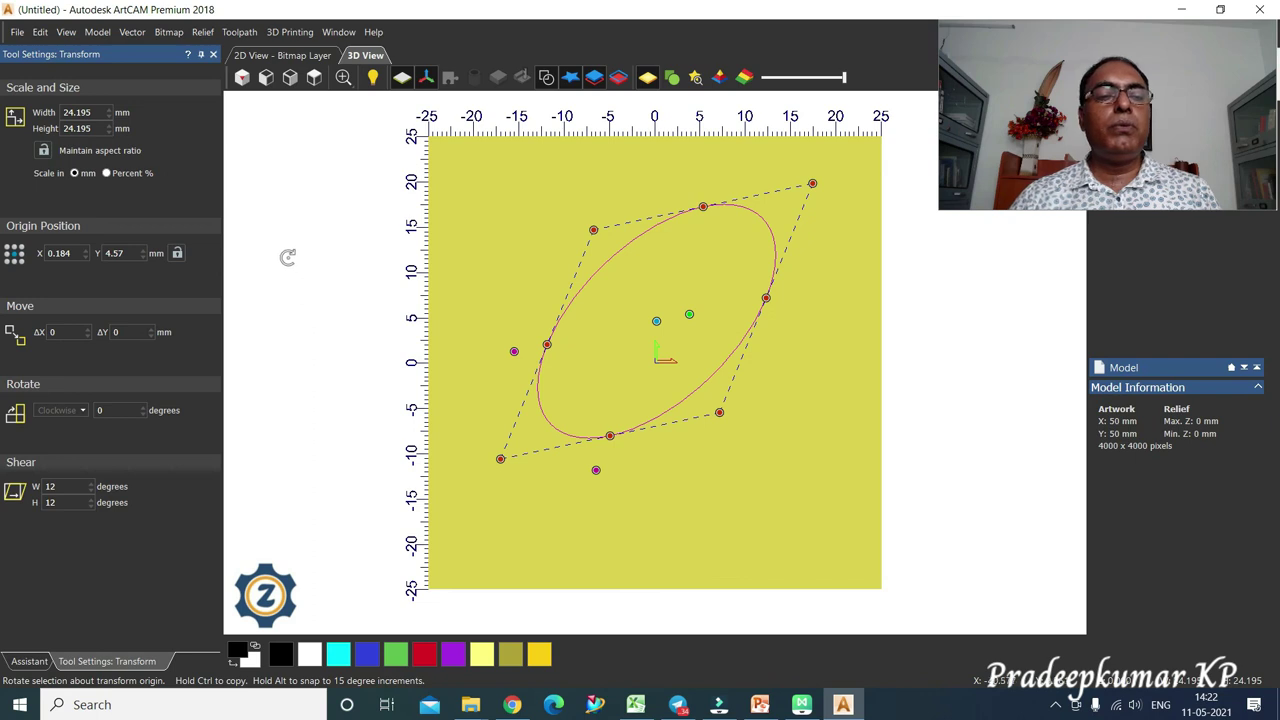
left_click(213, 54)
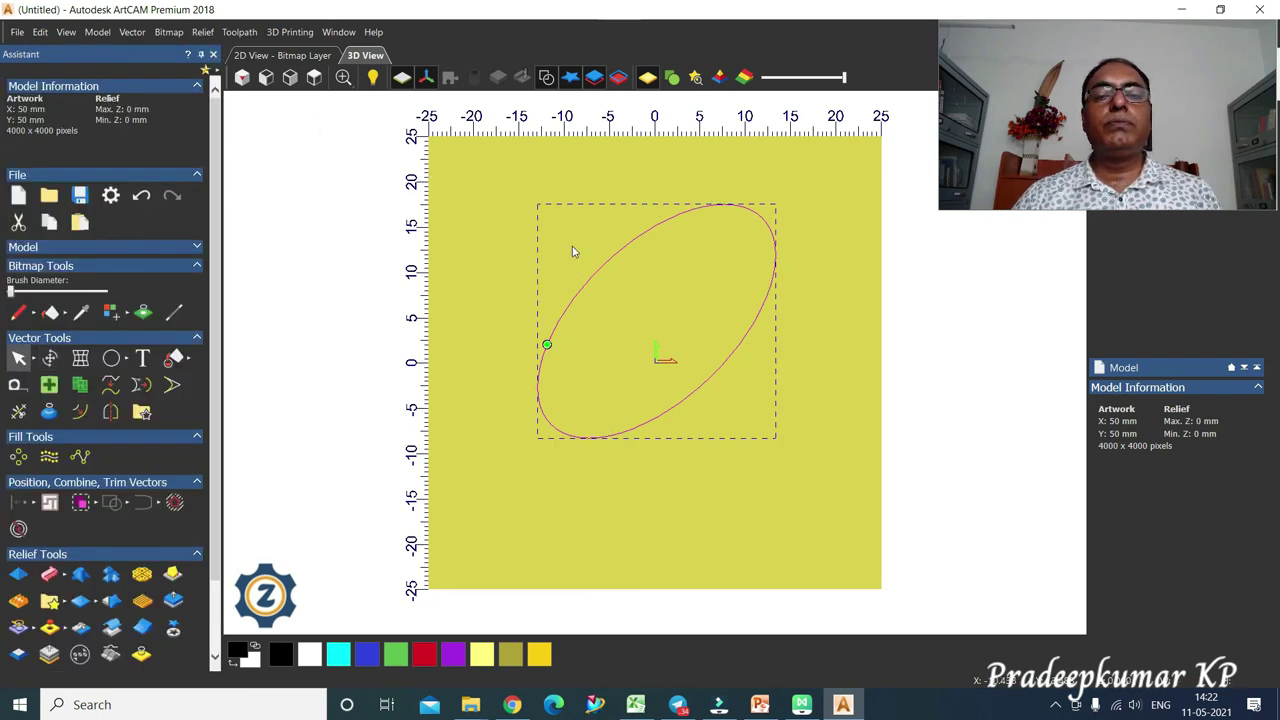
left_click(820, 323)
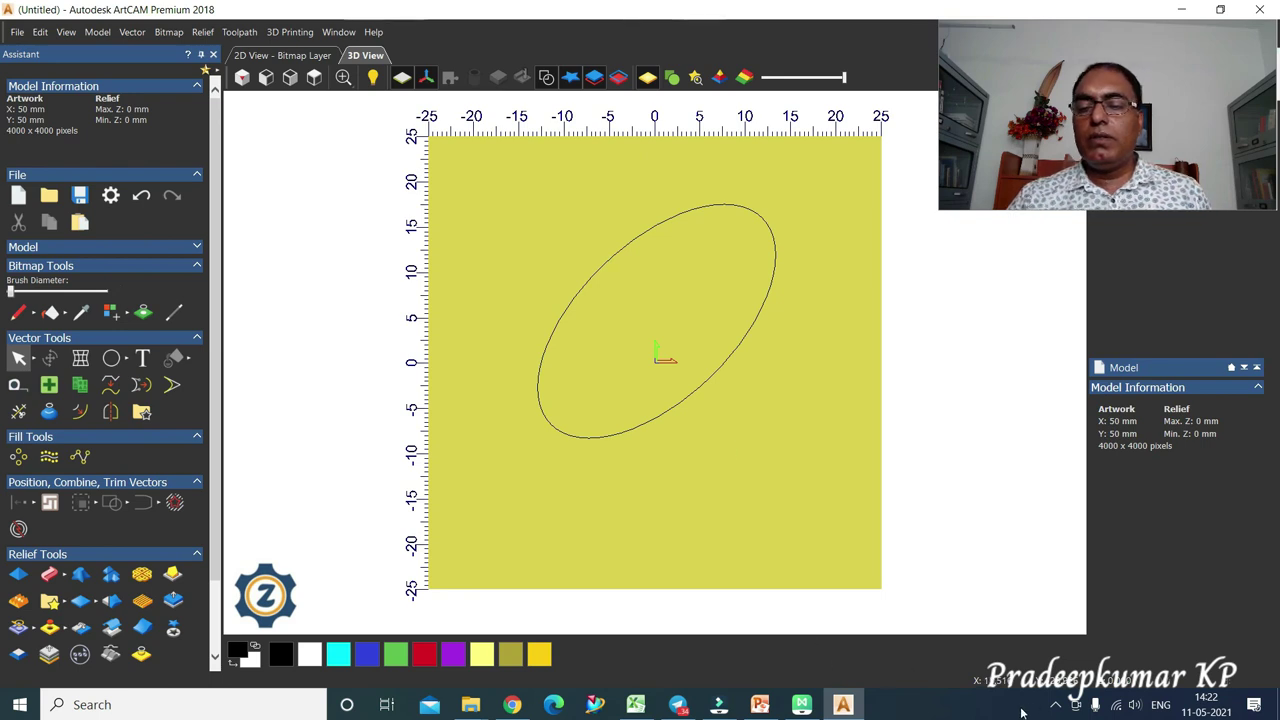
left_click(1055, 704)
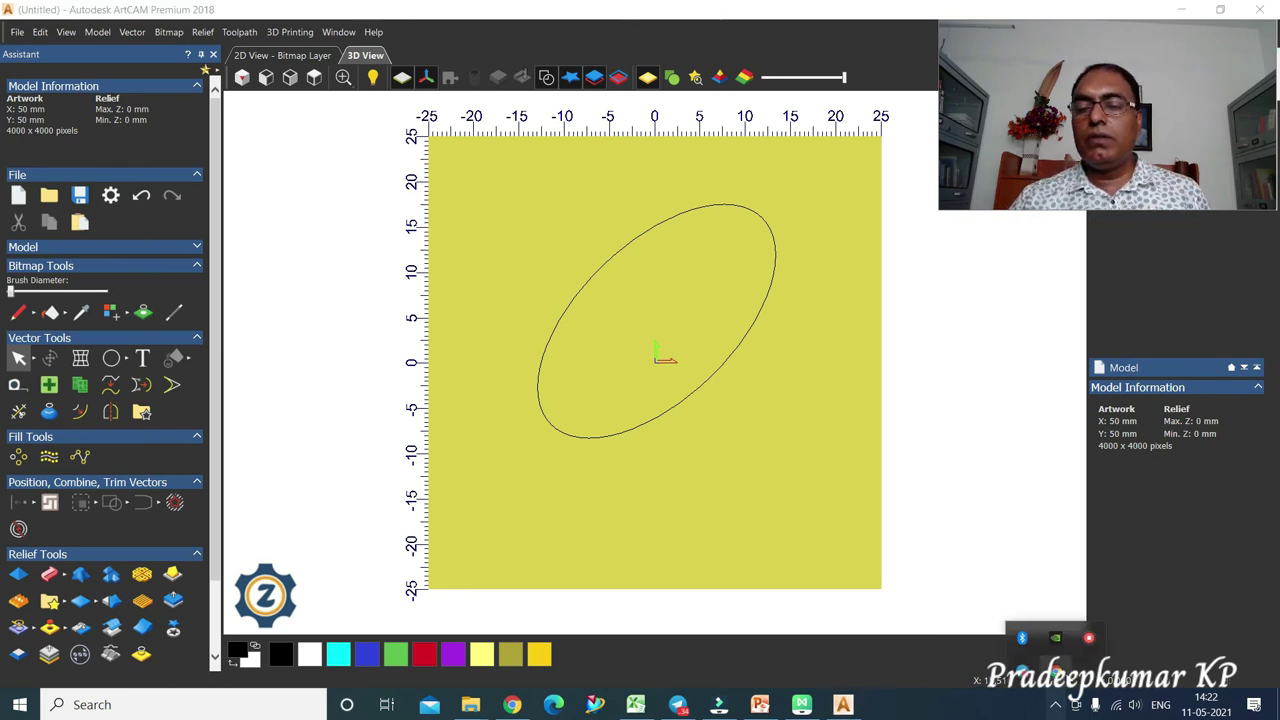
left_click(1090, 640)
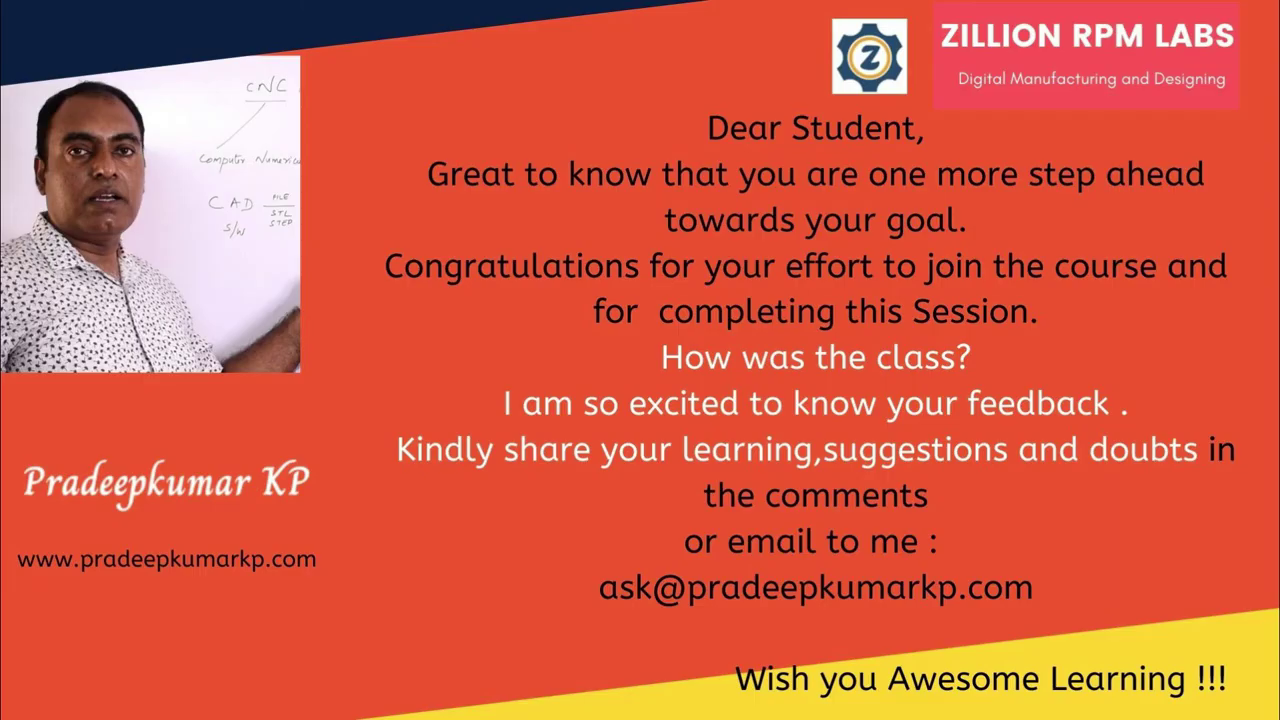